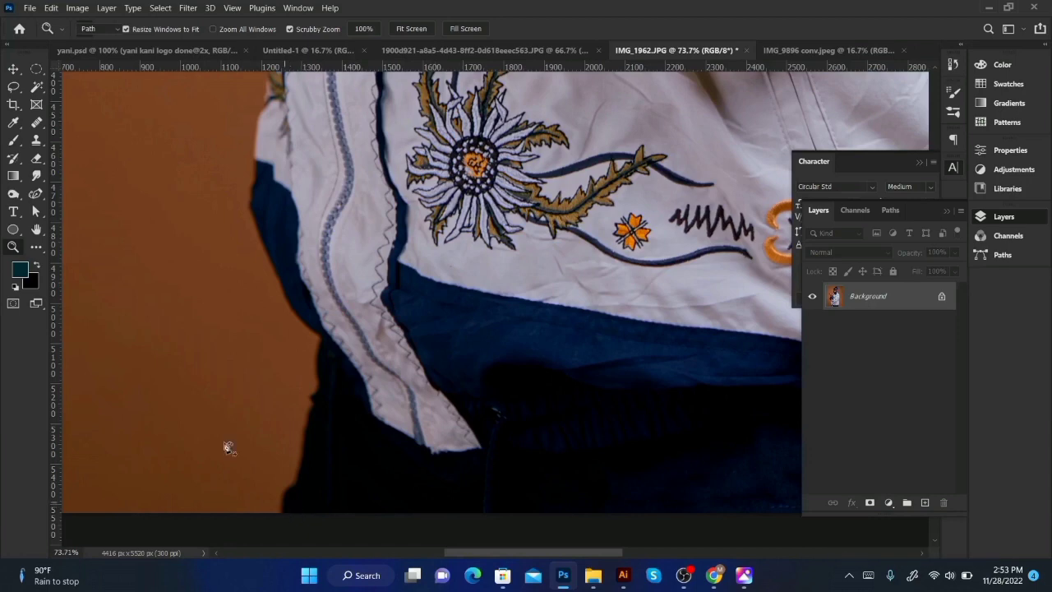
# Step: Start a standard Pen tool path at the photo's lower edge and trace up the dark trousers to the hanging jacket hem
pyautogui.press('p')
pyautogui.rightClick(43, 198)
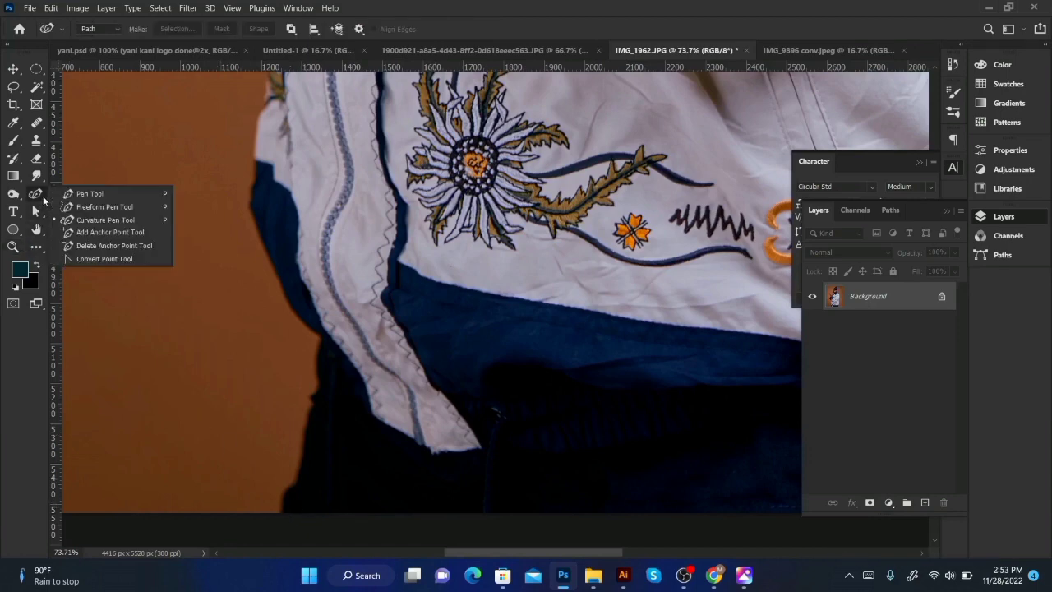
pyautogui.click(58, 195)
pyautogui.hotkey('shift', 'p')
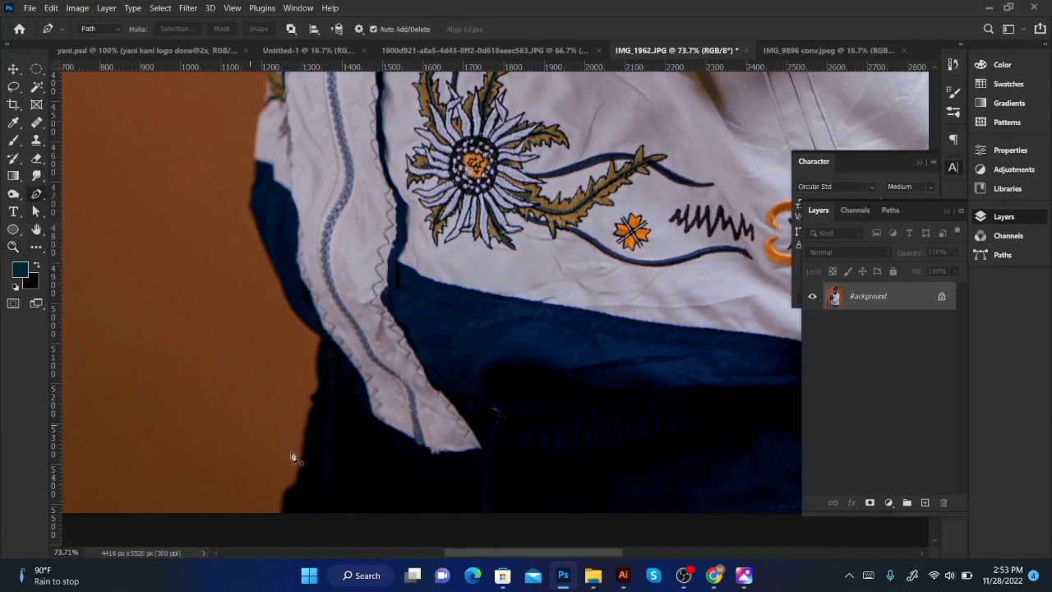
pyautogui.click(283, 516)
pyautogui.moveTo(308, 437); pyautogui.dragTo(309, 425)
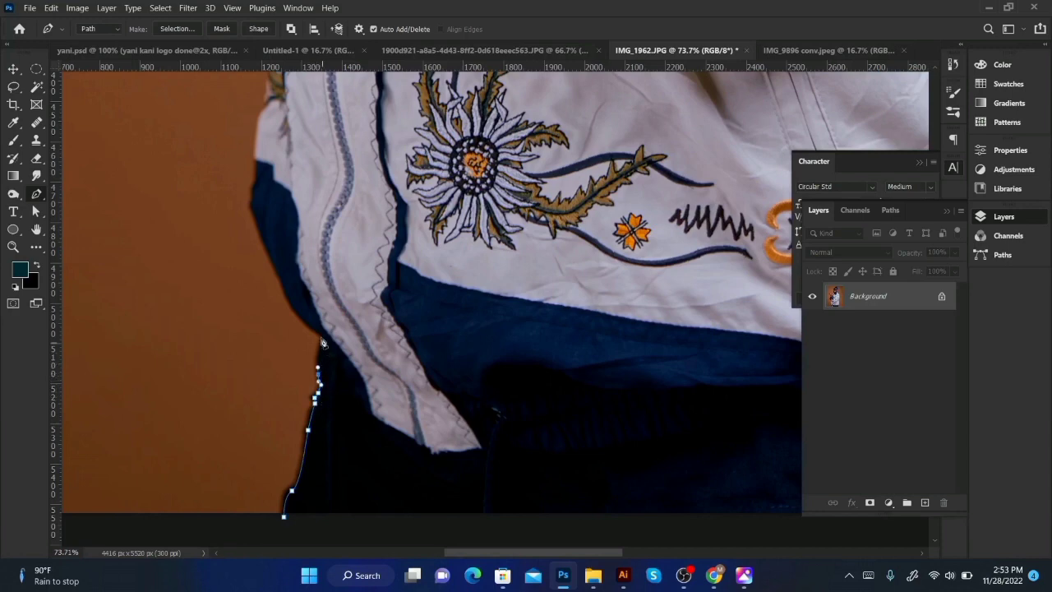
pyautogui.moveTo(319, 340); pyautogui.dragTo(325, 336)
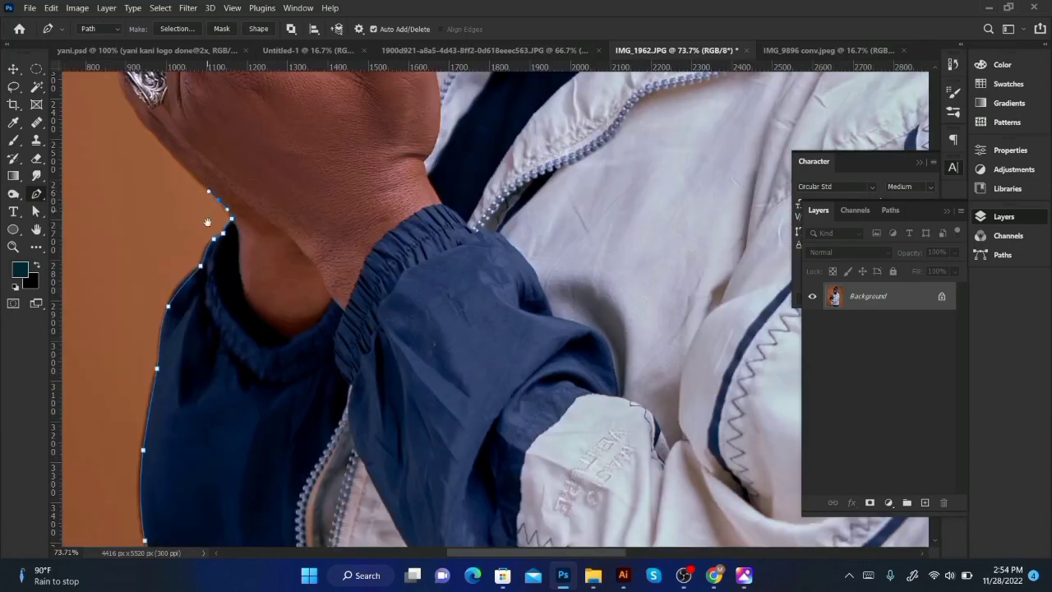
# Step: Continue the path along the outer edge of the raised hand, from the wrist up past the silver rings
pyautogui.moveTo(207, 222); pyautogui.dragTo(184, 302)
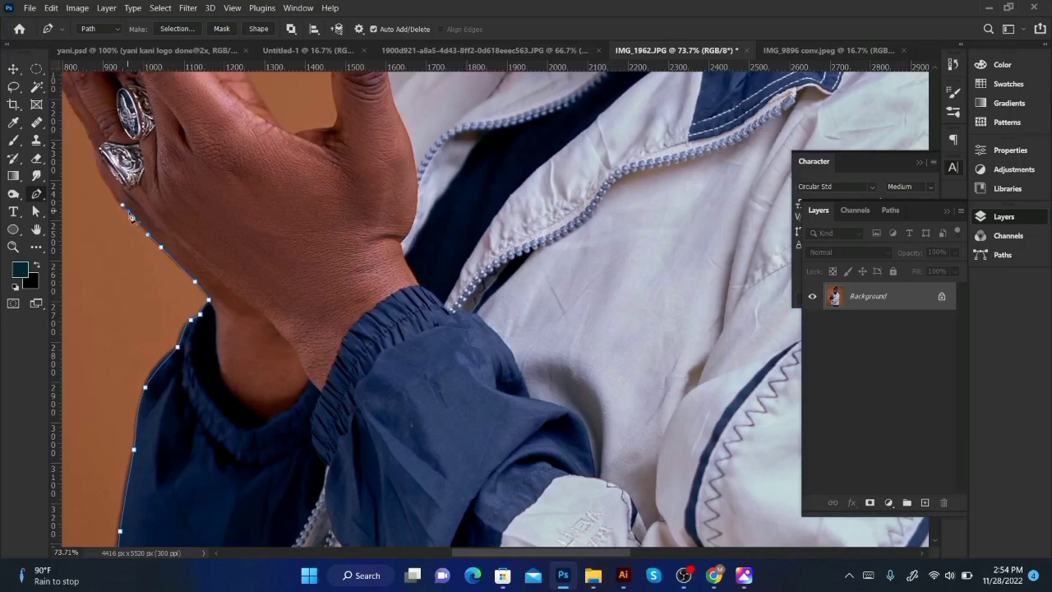
pyautogui.moveTo(120, 215); pyautogui.dragTo(174, 197)
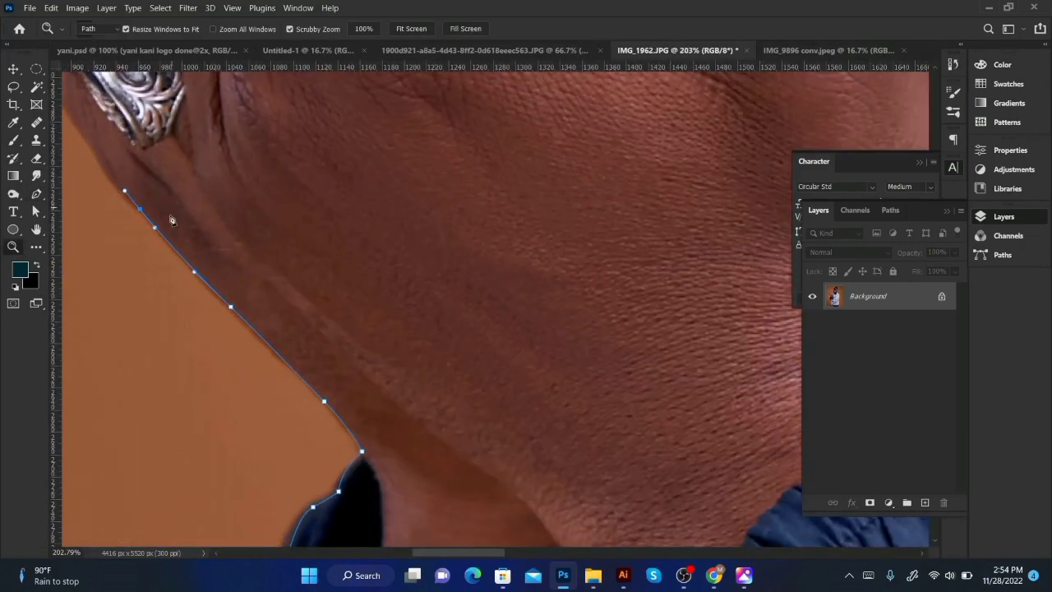
pyautogui.moveTo(100, 162); pyautogui.dragTo(90, 145)
pyautogui.moveTo(189, 242); pyautogui.dragTo(319, 351)
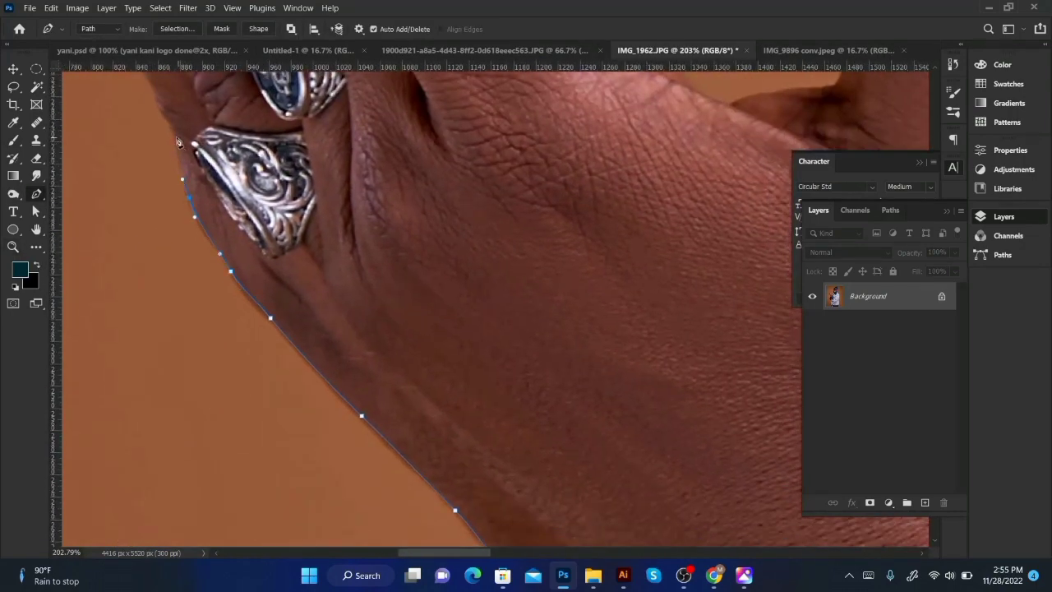
pyautogui.moveTo(154, 94); pyautogui.dragTo(153, 90)
pyautogui.moveTo(170, 218); pyautogui.dragTo(143, 205)
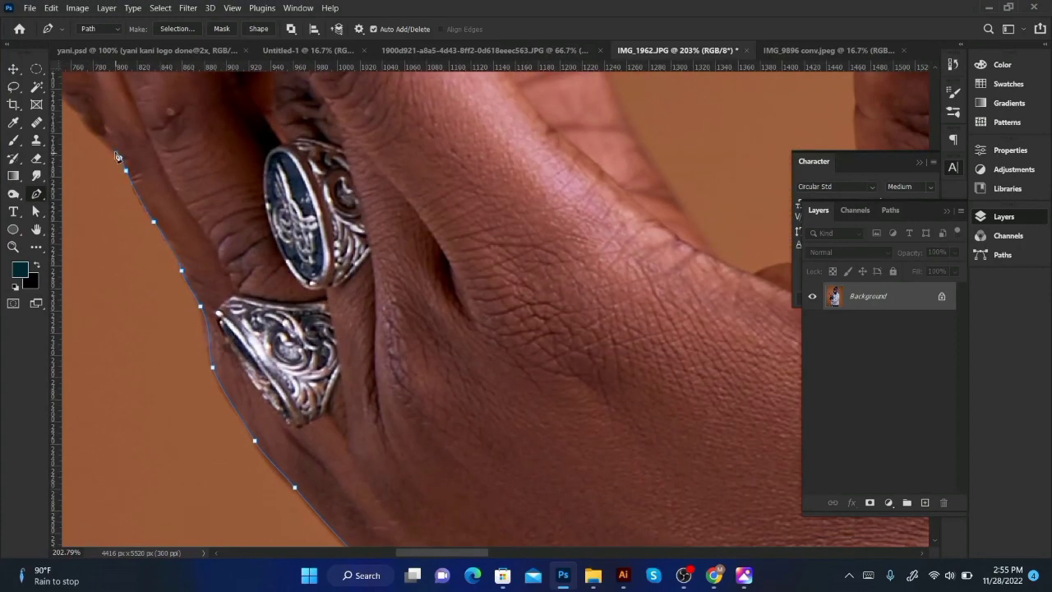
# Step: Trace the path around the outermost finger, into the gap beside it and over the tip of the long finger
pyautogui.moveTo(115, 157); pyautogui.dragTo(194, 266)
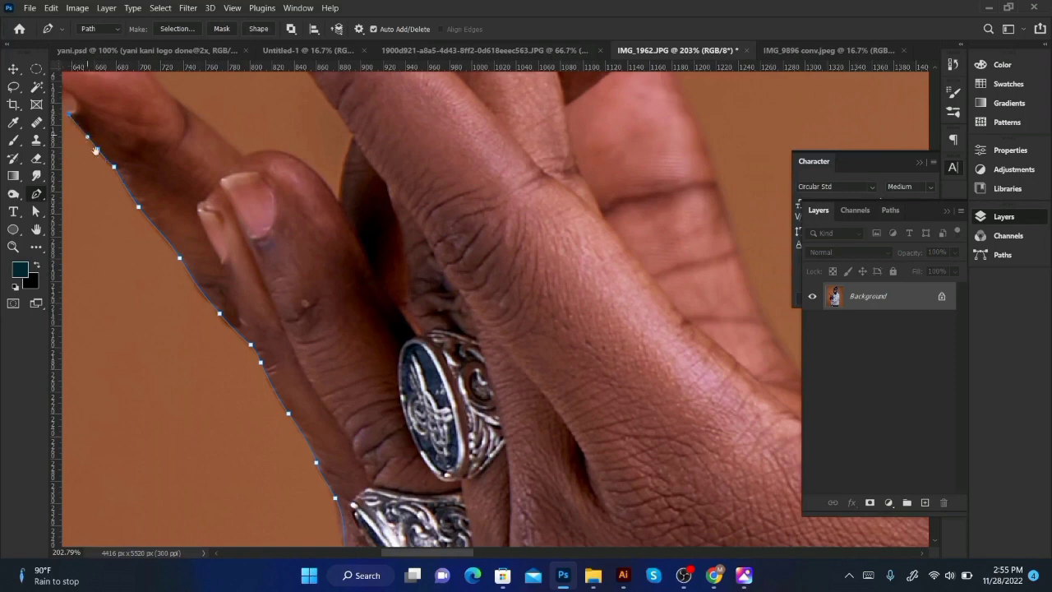
pyautogui.moveTo(95, 151); pyautogui.dragTo(164, 285)
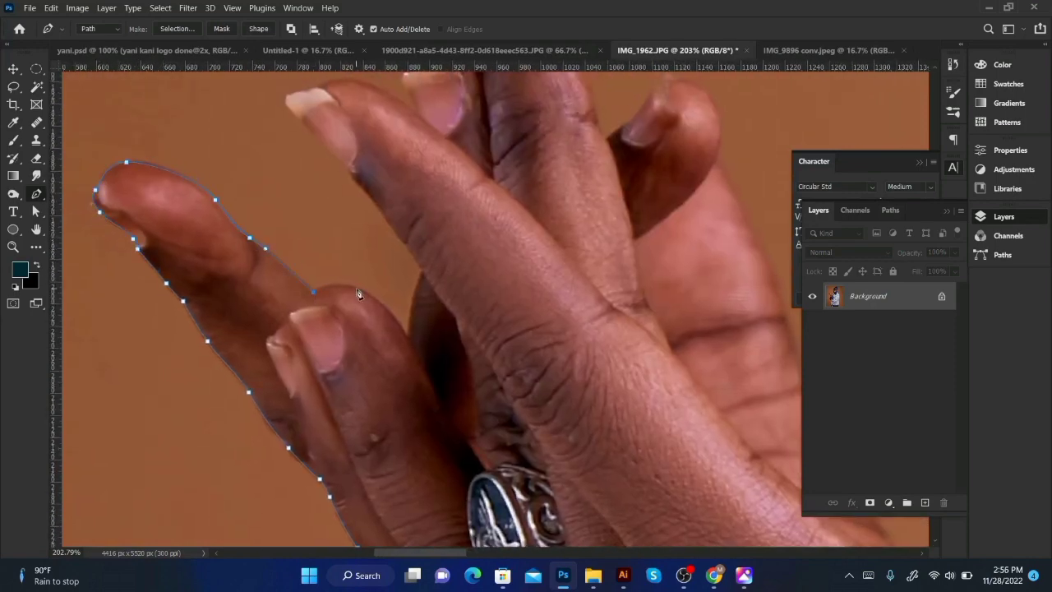
pyautogui.moveTo(409, 340); pyautogui.dragTo(416, 298)
pyautogui.click(287, 95)
pyautogui.click(310, 90)
pyautogui.moveTo(325, 84); pyautogui.dragTo(331, 82)
pyautogui.moveTo(369, 135); pyautogui.dragTo(301, 272)
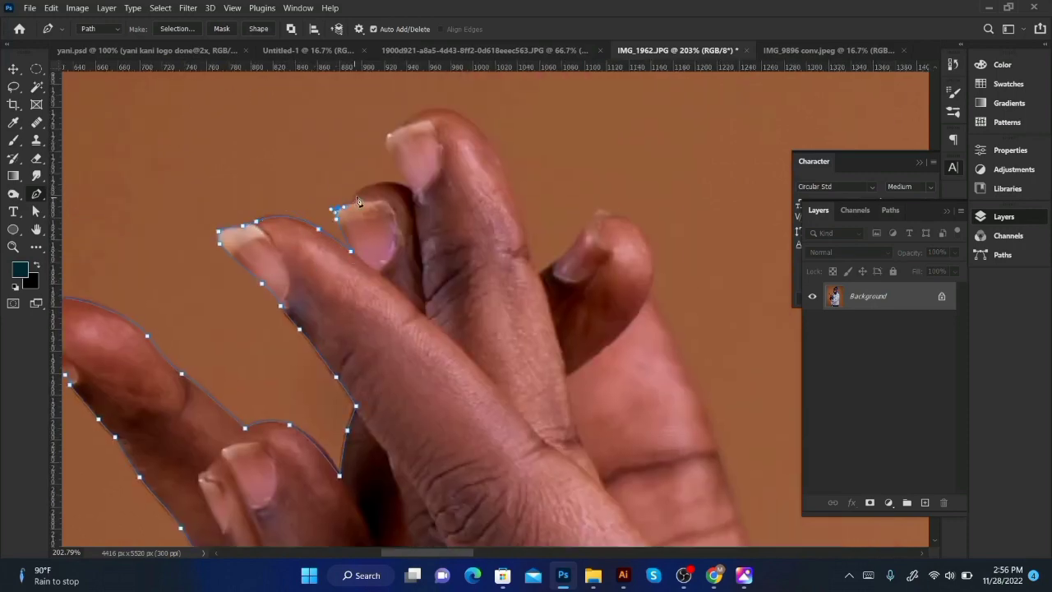
# Step: Continue the path over the remaining fingertips and around the bent finger behind the hand
pyautogui.click(355, 198)
pyautogui.moveTo(383, 182); pyautogui.dragTo(399, 182)
pyautogui.click(412, 192)
pyautogui.click(604, 212)
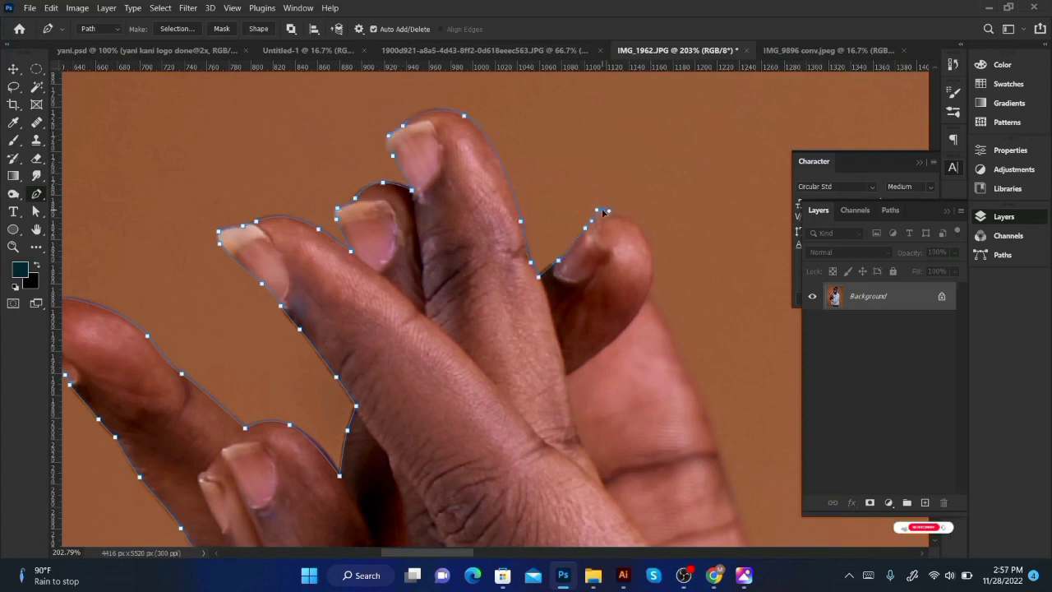
pyautogui.click(613, 216)
pyautogui.click(649, 251)
pyautogui.moveTo(651, 284); pyautogui.dragTo(649, 298)
# Step: Trace the path down the palm edge to the crease at the base of the thumb
pyautogui.click(686, 376)
pyautogui.moveTo(669, 415); pyautogui.dragTo(322, 243)
pyautogui.moveTo(389, 335); pyautogui.dragTo(411, 391)
pyautogui.moveTo(468, 484); pyautogui.dragTo(481, 508)
pyautogui.moveTo(502, 486); pyautogui.dragTo(483, 286)
pyautogui.click(486, 337)
pyautogui.click(523, 355)
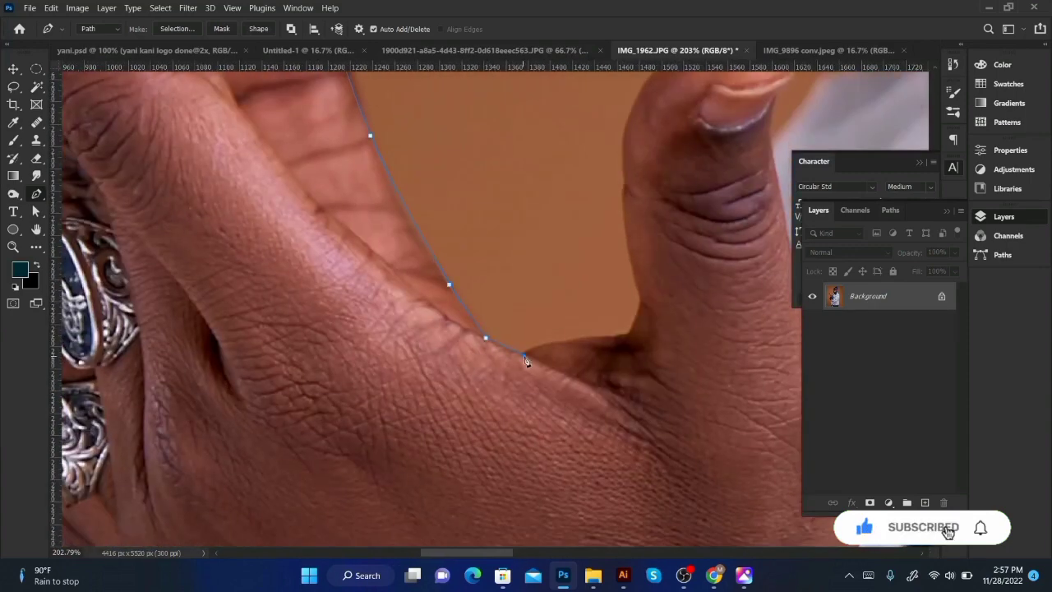
# Step: Carry the path across the skin web between palm and thumb to the thumb's lower inner edge
pyautogui.click(558, 342)
pyautogui.click(593, 336)
pyautogui.click(612, 334)
pyautogui.click(627, 335)
pyautogui.click(640, 297)
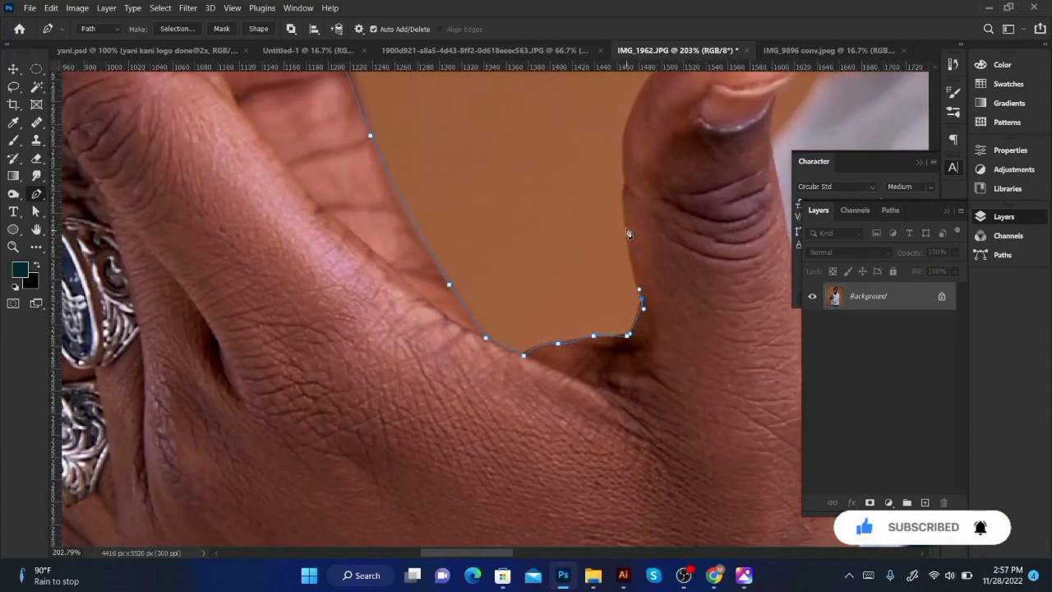
# Step: Trace the path up the thumb's inner edge and around its tip
pyautogui.click(626, 226)
pyautogui.click(626, 183)
pyautogui.moveTo(626, 183); pyautogui.dragTo(574, 337)
pyautogui.moveTo(584, 258); pyautogui.dragTo(603, 229)
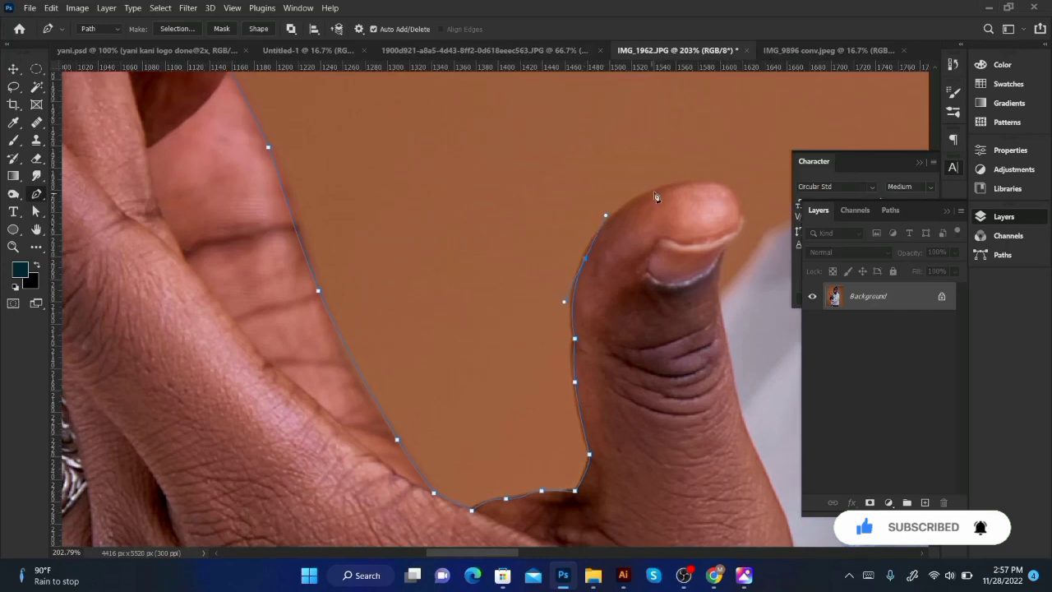
pyautogui.moveTo(737, 197); pyautogui.dragTo(750, 224)
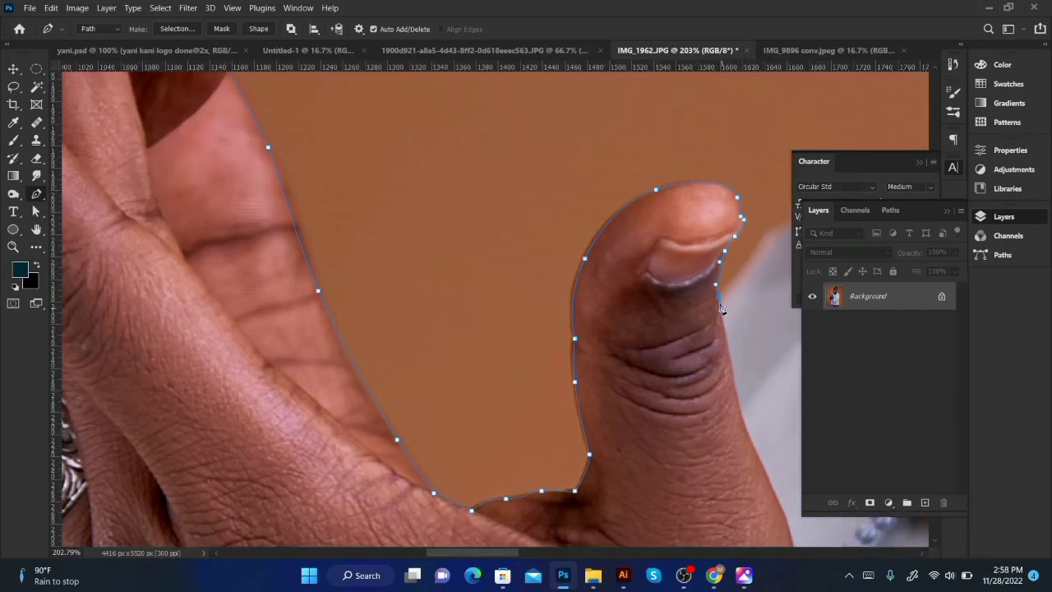
# Step: Continue the path from behind the thumb along the white jacket shoulder and up the collar to the beard
pyautogui.moveTo(766, 239); pyautogui.dragTo(353, 249)
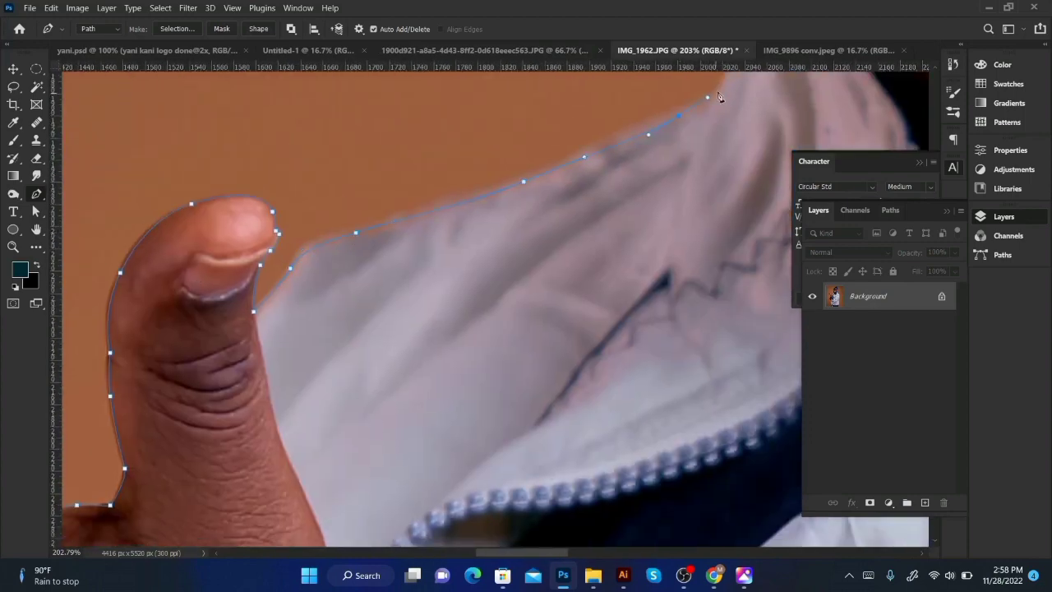
pyautogui.moveTo(717, 96); pyautogui.dragTo(570, 376)
pyautogui.moveTo(610, 207); pyautogui.dragTo(624, 181)
pyautogui.moveTo(588, 157); pyautogui.dragTo(560, 350)
# Step: Trace the path inside the beard's stray hairs and up the cheek to the lower rim of the sunglasses
pyautogui.moveTo(526, 262); pyautogui.dragTo(516, 227)
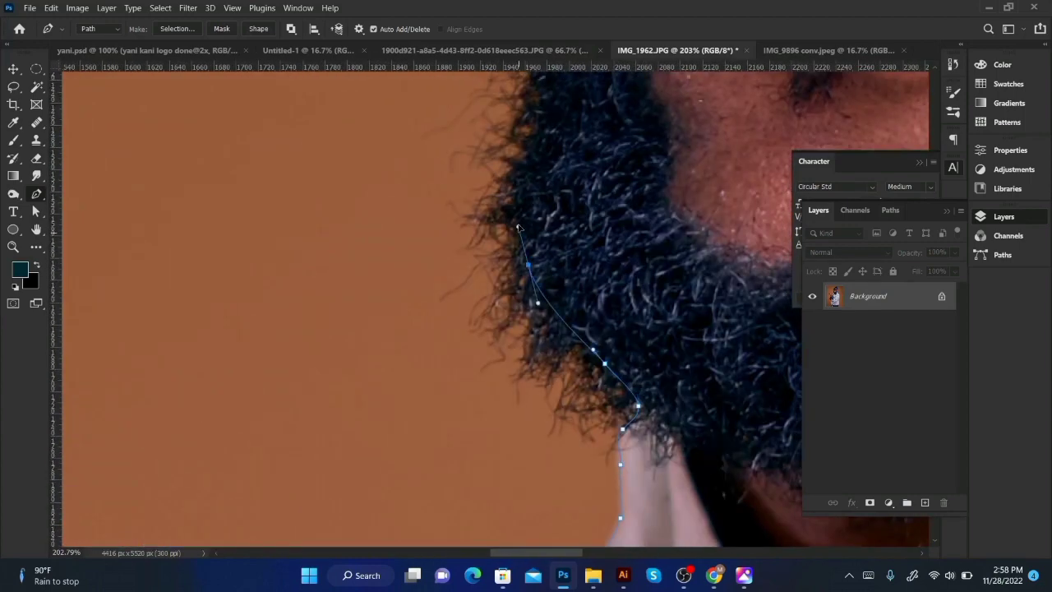
pyautogui.moveTo(523, 163); pyautogui.dragTo(543, 129)
pyautogui.moveTo(552, 230); pyautogui.dragTo(571, 399)
pyautogui.moveTo(562, 179); pyautogui.dragTo(565, 314)
pyautogui.moveTo(559, 205); pyautogui.dragTo(560, 178)
pyautogui.moveTo(558, 139); pyautogui.dragTo(549, 320)
pyautogui.moveTo(550, 230); pyautogui.dragTo(554, 205)
pyautogui.moveTo(579, 120); pyautogui.dragTo(599, 95)
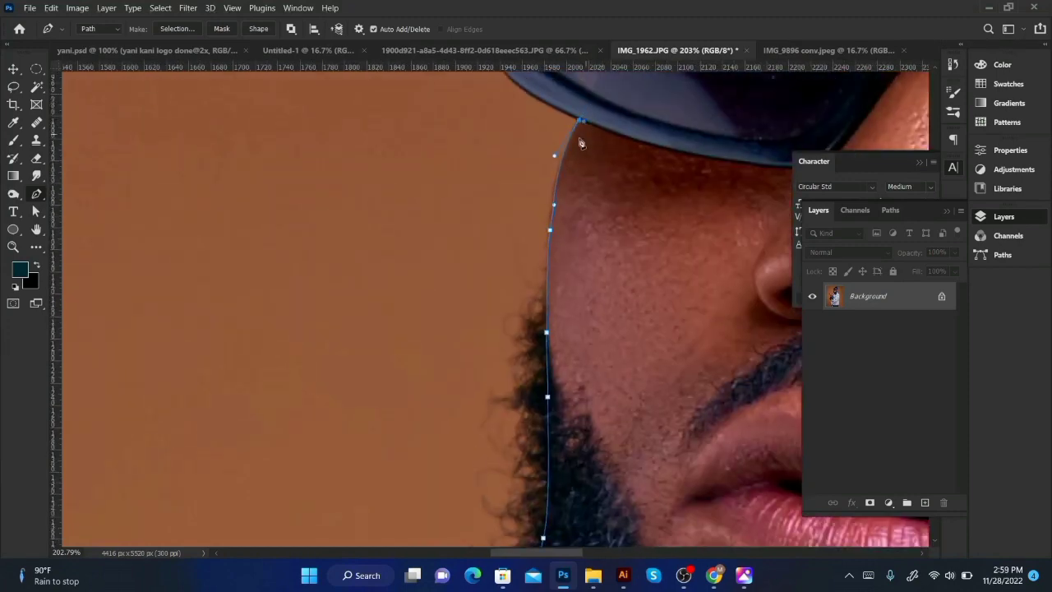
# Step: Trace the path around the outer side of the sunglasses lens and along its top to the beanie
pyautogui.moveTo(514, 85); pyautogui.dragTo(633, 253)
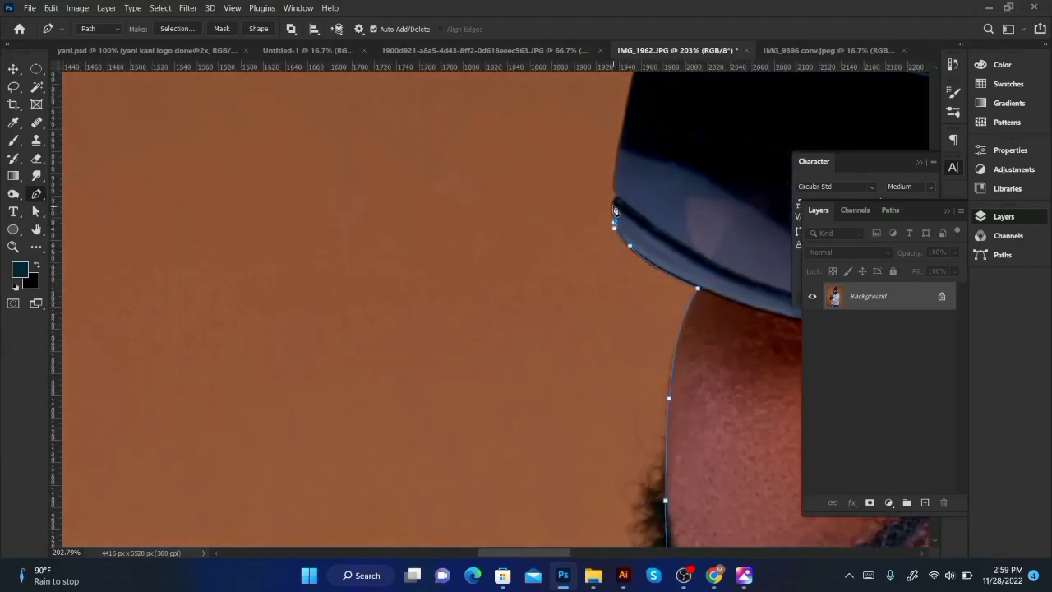
pyautogui.moveTo(613, 189); pyautogui.dragTo(615, 174)
pyautogui.moveTo(621, 171); pyautogui.dragTo(523, 286)
pyautogui.moveTo(533, 205); pyautogui.dragTo(418, 409)
pyautogui.click(648, 130)
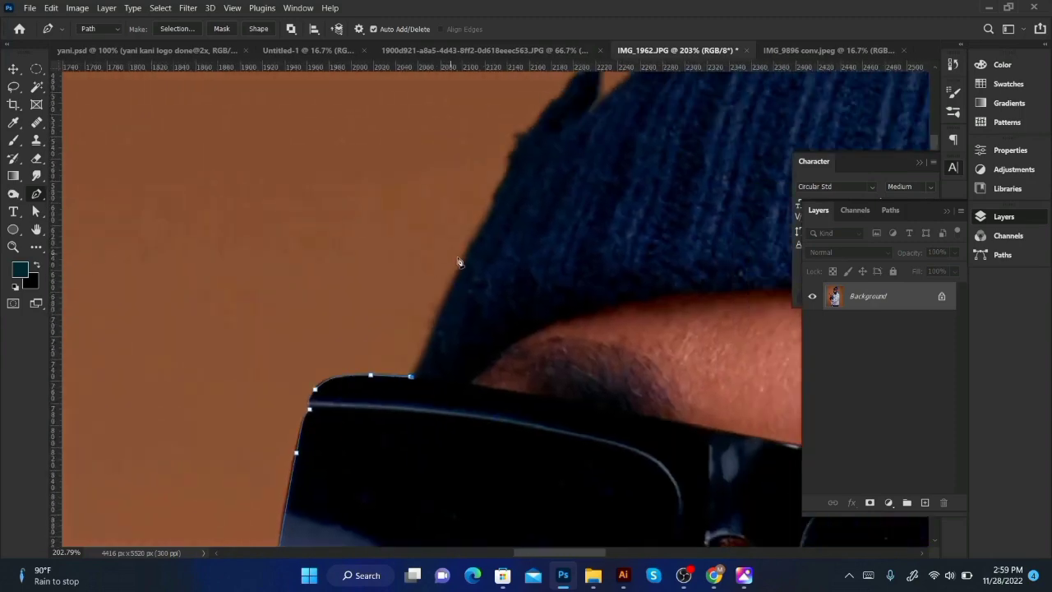
# Step: Continue the path up the folded brim of the beanie to the tip of its protruding tuft
pyautogui.moveTo(465, 258); pyautogui.dragTo(482, 234)
pyautogui.moveTo(509, 173); pyautogui.dragTo(557, 99)
pyautogui.moveTo(587, 181); pyautogui.dragTo(362, 430)
pyautogui.click(359, 324)
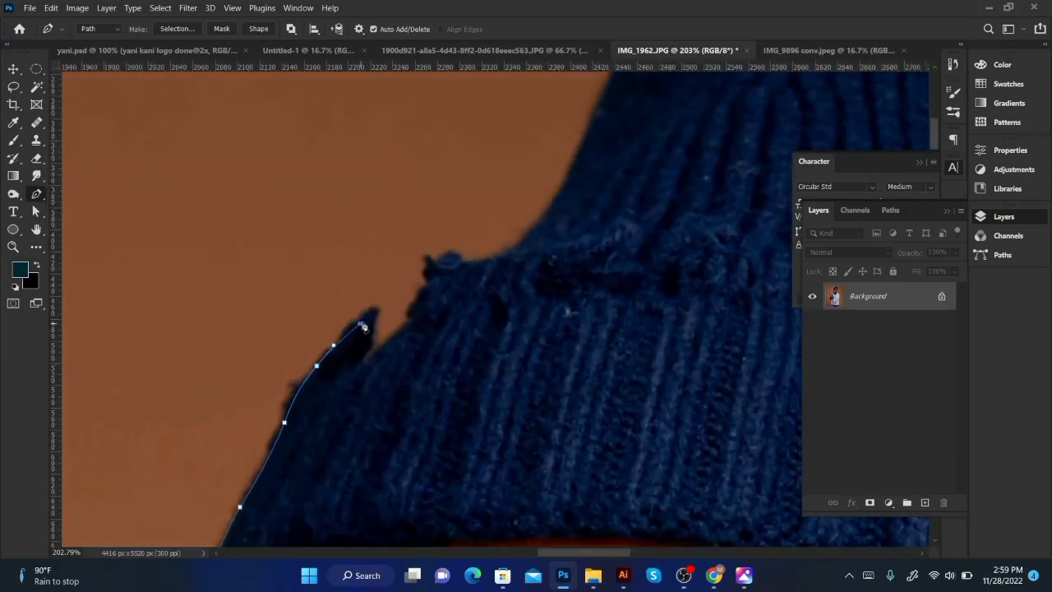
pyautogui.click(373, 312)
pyautogui.moveTo(376, 312); pyautogui.dragTo(375, 315)
# Step: Trace the path down behind the beanie's tuft and around the frayed upper edge of the brim
pyautogui.moveTo(369, 337)
pyautogui.mouseDown()
pyautogui.moveTo(405, 328)
pyautogui.moveTo(415, 303)
pyautogui.mouseUp()
pyautogui.click(366, 361)
pyautogui.click(423, 291)
pyautogui.click(429, 264)
pyautogui.moveTo(439, 261); pyautogui.dragTo(446, 259)
pyautogui.moveTo(465, 263); pyautogui.dragTo(471, 262)
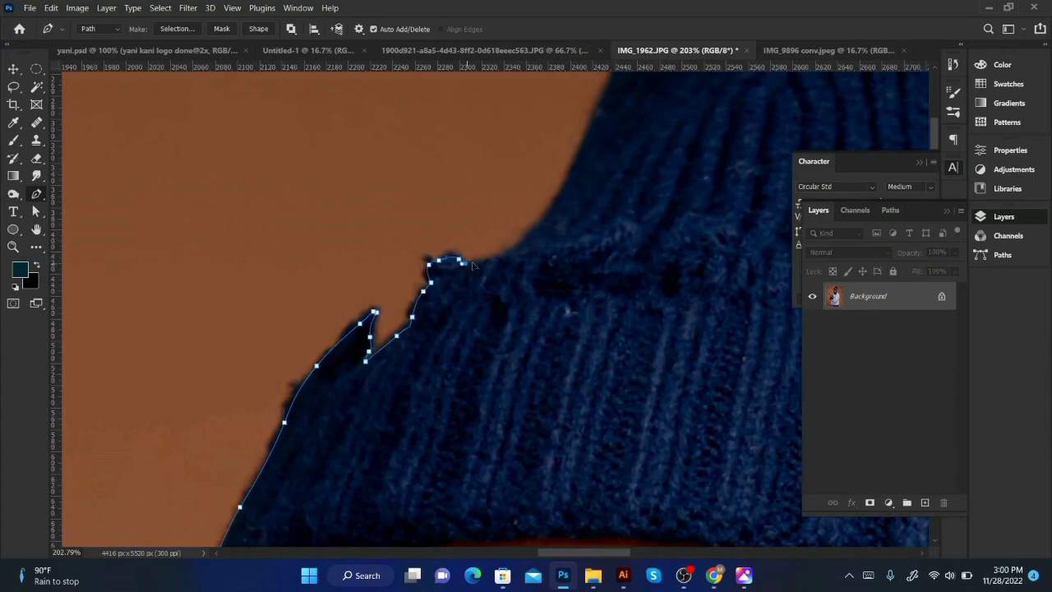
# Step: Trace the path up the near side of the beanie's crown and over its top
pyautogui.moveTo(539, 226); pyautogui.dragTo(283, 435)
pyautogui.click(341, 313)
pyautogui.click(391, 259)
pyautogui.click(410, 236)
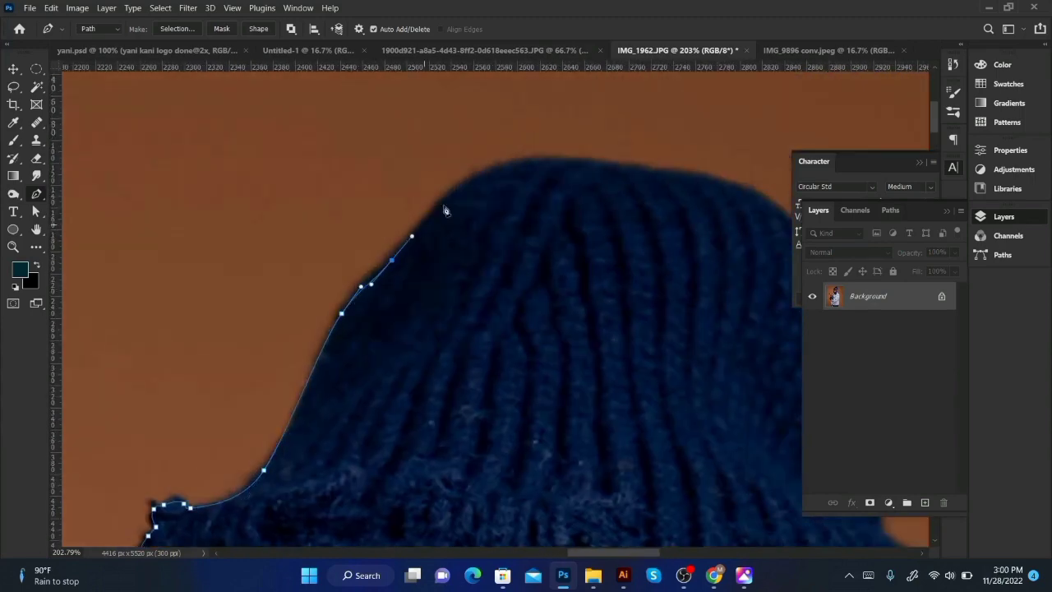
pyautogui.moveTo(452, 191); pyautogui.dragTo(478, 174)
pyautogui.moveTo(554, 159); pyautogui.dragTo(616, 162)
# Step: Continue the path around the far side of the beanie's crown and down onto the folded brim
pyautogui.moveTo(709, 211); pyautogui.dragTo(476, 205)
pyautogui.moveTo(534, 194); pyautogui.dragTo(569, 223)
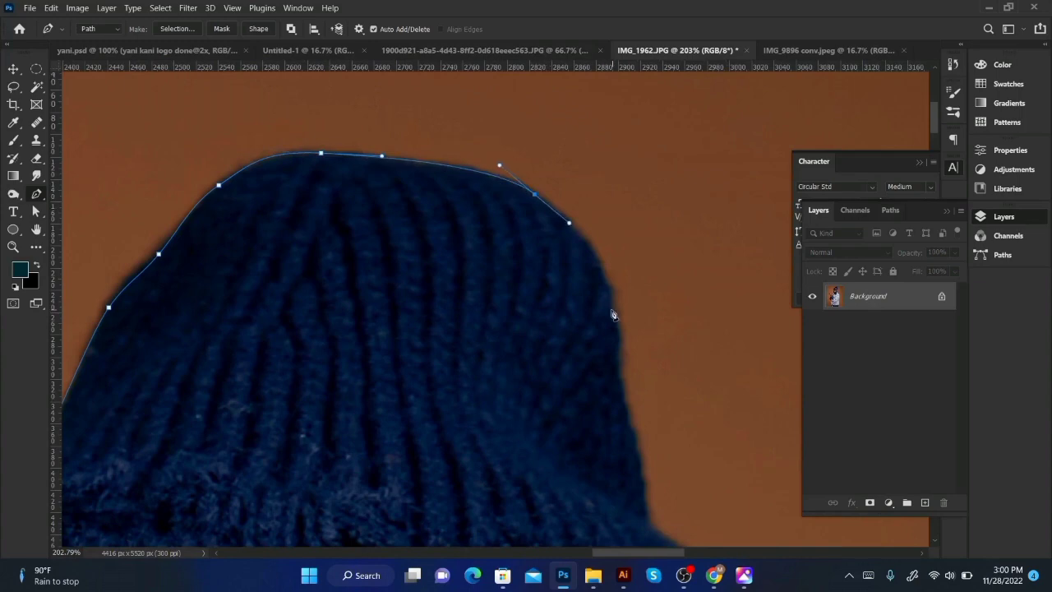
pyautogui.moveTo(610, 308); pyautogui.dragTo(619, 377)
pyautogui.moveTo(637, 440); pyautogui.dragTo(374, 288)
pyautogui.click(649, 513)
pyautogui.moveTo(415, 339); pyautogui.dragTo(432, 365)
# Step: Trace the path along the beanie's rear brim, cutting inside the loose frayed threads
pyautogui.moveTo(448, 384); pyautogui.dragTo(453, 393)
pyautogui.moveTo(463, 410); pyautogui.dragTo(500, 453)
pyautogui.click(481, 445)
pyautogui.moveTo(511, 464); pyautogui.dragTo(356, 323)
pyautogui.moveTo(357, 350); pyautogui.dragTo(381, 394)
pyautogui.click(363, 371)
pyautogui.moveTo(388, 390); pyautogui.dragTo(394, 386)
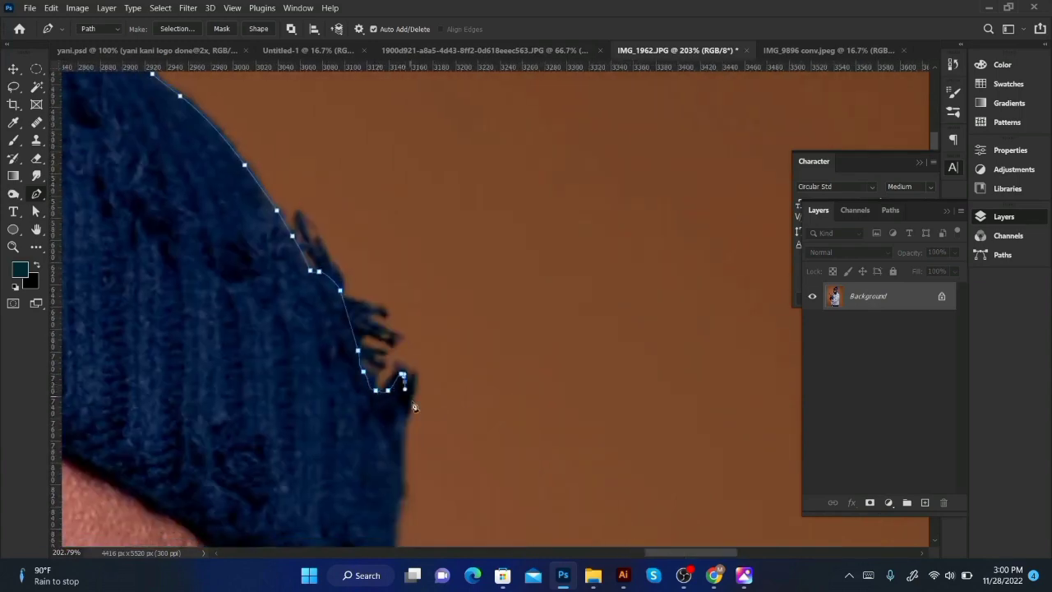
# Step: Continue the path down the beanie's back edge toward the top of the ear
pyautogui.moveTo(401, 459); pyautogui.dragTo(400, 477)
pyautogui.moveTo(418, 468); pyautogui.dragTo(420, 186)
pyautogui.moveTo(389, 323); pyautogui.dragTo(381, 378)
pyautogui.moveTo(361, 451); pyautogui.dragTo(353, 470)
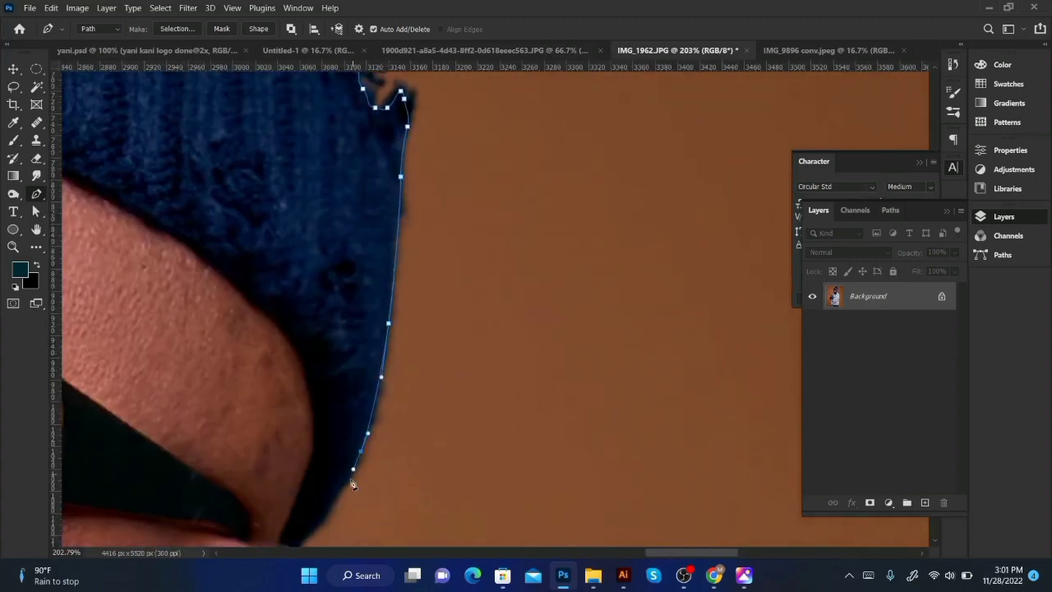
pyautogui.moveTo(327, 508); pyautogui.dragTo(330, 342)
# Step: Trace the path around the outer contour of the ear down to the earlobe and collar
pyautogui.moveTo(318, 368); pyautogui.dragTo(319, 374)
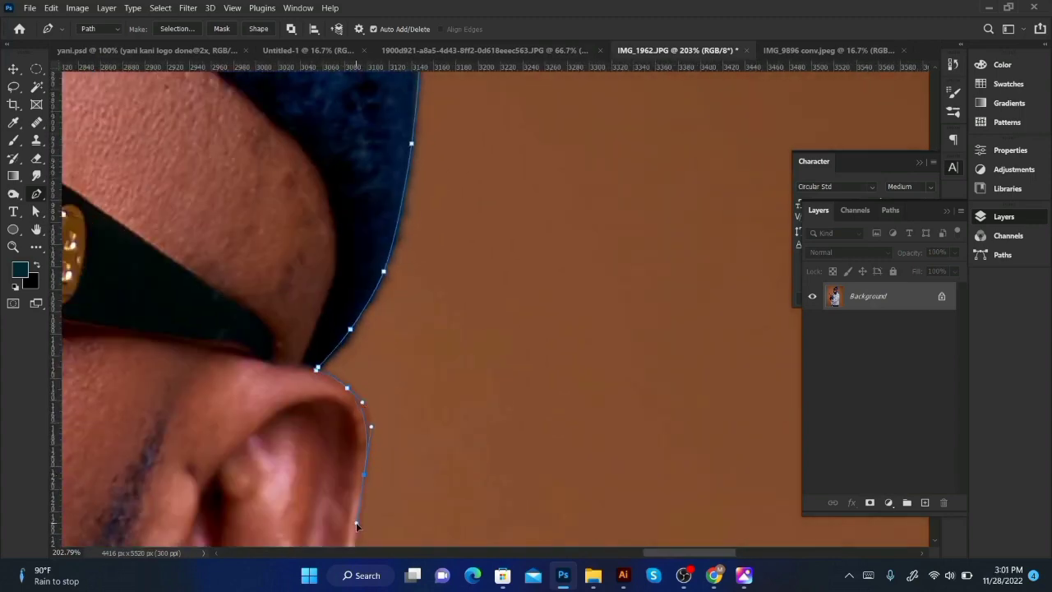
pyautogui.click(356, 524)
pyautogui.moveTo(360, 542); pyautogui.dragTo(419, 296)
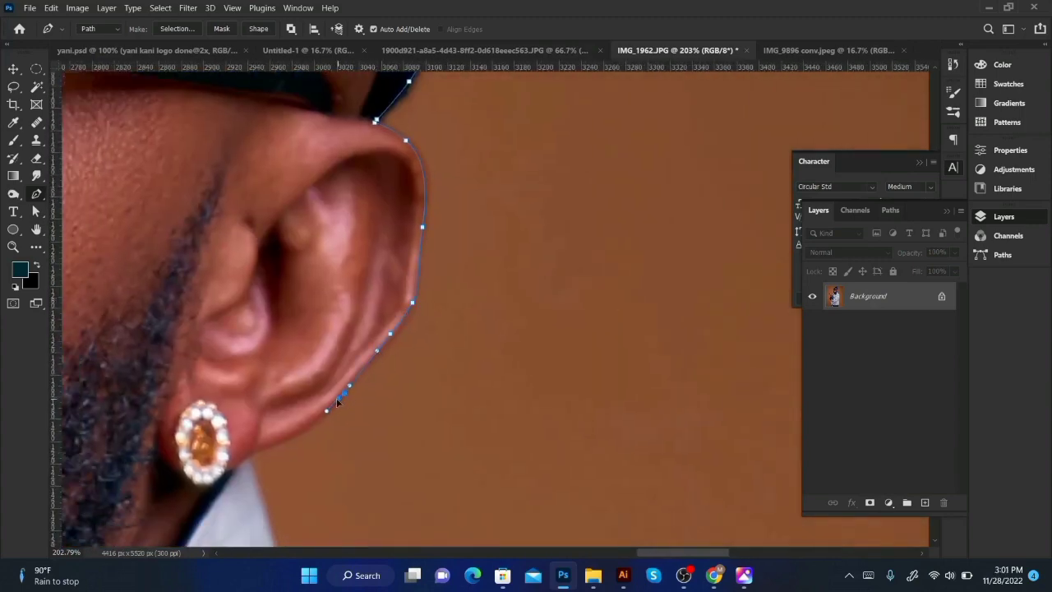
pyautogui.moveTo(282, 542); pyautogui.dragTo(254, 271)
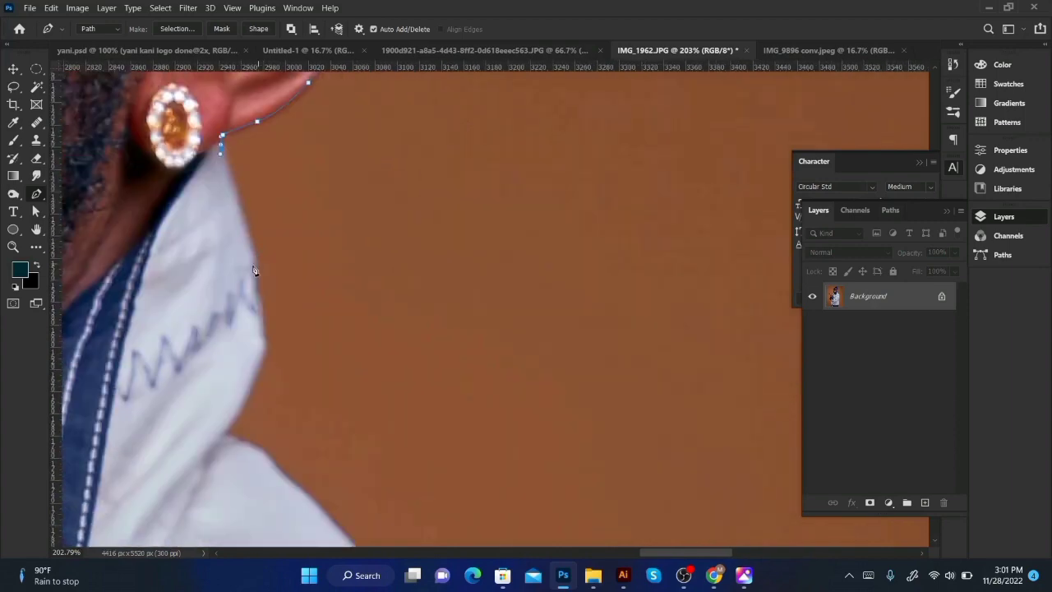
# Step: Continue the path down the back edge of the jacket collar to where it meets the shoulder
pyautogui.click(261, 355)
pyautogui.click(247, 395)
pyautogui.click(222, 432)
# Step: Trace the path along the sloping shoulder of the white jacket below the ear-side collar
pyautogui.moveTo(291, 352); pyautogui.dragTo(256, 136)
pyautogui.moveTo(340, 296); pyautogui.dragTo(386, 340)
pyautogui.click(491, 441)
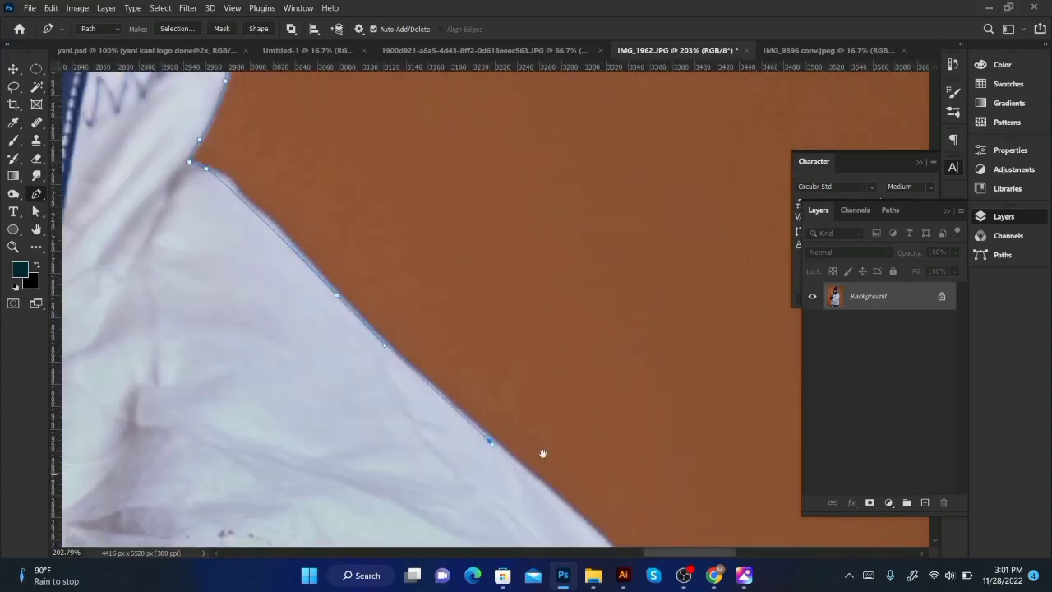
pyautogui.moveTo(542, 452); pyautogui.dragTo(460, 329)
pyautogui.moveTo(534, 427); pyautogui.dragTo(562, 457)
pyautogui.moveTo(541, 453); pyautogui.dragTo(332, 89)
# Step: Continue the path down the rounded upper sleeve of the white jacket
pyautogui.moveTo(449, 337); pyautogui.dragTo(475, 378)
pyautogui.moveTo(511, 342); pyautogui.dragTo(497, 369)
pyautogui.click(517, 454)
pyautogui.moveTo(540, 447); pyautogui.dragTo(538, 292)
pyautogui.moveTo(558, 412); pyautogui.dragTo(566, 439)
pyautogui.click(589, 534)
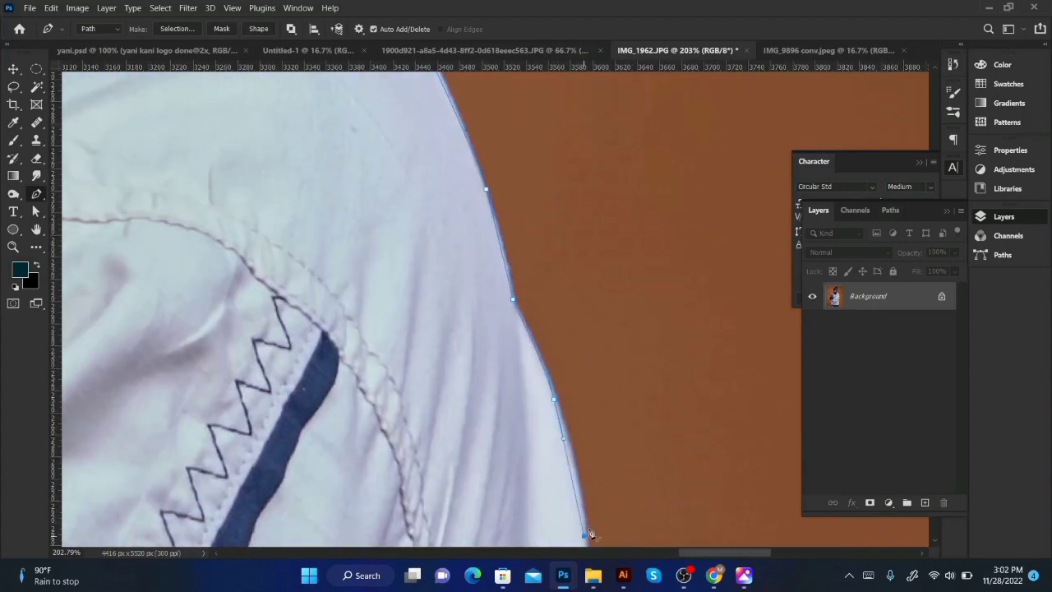
# Step: Trace the path around the widest bulge of the sleeve and back inward beneath it
pyautogui.moveTo(595, 527); pyautogui.dragTo(534, 325)
pyautogui.moveTo(547, 446); pyautogui.dragTo(622, 158)
pyautogui.moveTo(607, 248); pyautogui.dragTo(602, 310)
pyautogui.moveTo(565, 462); pyautogui.dragTo(545, 527)
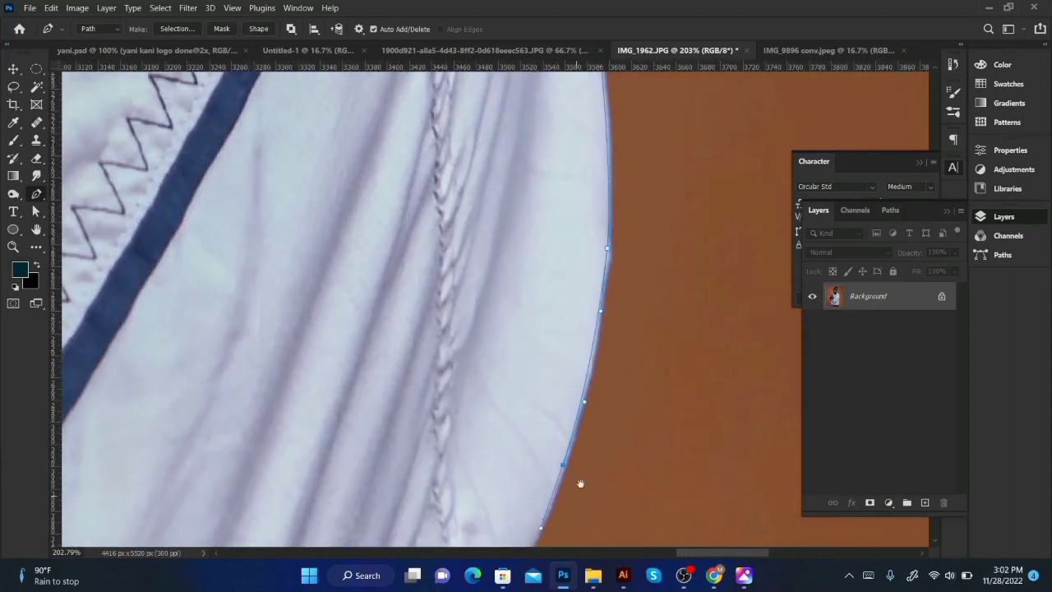
pyautogui.moveTo(580, 484); pyautogui.dragTo(663, 181)
pyautogui.moveTo(576, 326); pyautogui.dragTo(567, 359)
pyautogui.moveTo(545, 463); pyautogui.dragTo(539, 485)
# Step: Continue the path down the lower sleeve to its nearly vertical outer edge
pyautogui.moveTo(591, 431); pyautogui.dragTo(669, 124)
pyautogui.moveTo(536, 463); pyautogui.dragTo(536, 484)
pyautogui.moveTo(562, 472); pyautogui.dragTo(657, 188)
pyautogui.moveTo(631, 497); pyautogui.dragTo(631, 506)
pyautogui.moveTo(653, 524); pyautogui.dragTo(682, 235)
pyautogui.moveTo(662, 488); pyautogui.dragTo(636, 201)
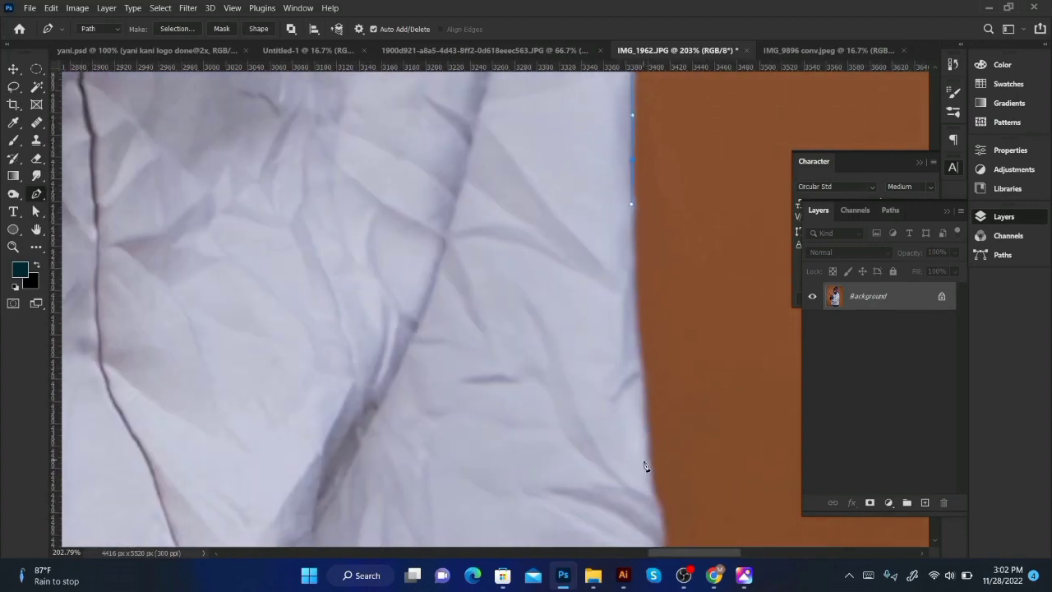
# Step: Trace the path down the gently bulging outer edge of the white jacket to just above the navy hem
pyautogui.moveTo(644, 461); pyautogui.dragTo(646, 487)
pyautogui.moveTo(658, 521); pyautogui.dragTo(660, 527)
pyautogui.moveTo(690, 430); pyautogui.dragTo(700, 117)
pyautogui.moveTo(675, 357); pyautogui.dragTo(671, 411)
pyautogui.moveTo(655, 500); pyautogui.dragTo(651, 516)
pyautogui.click(646, 538)
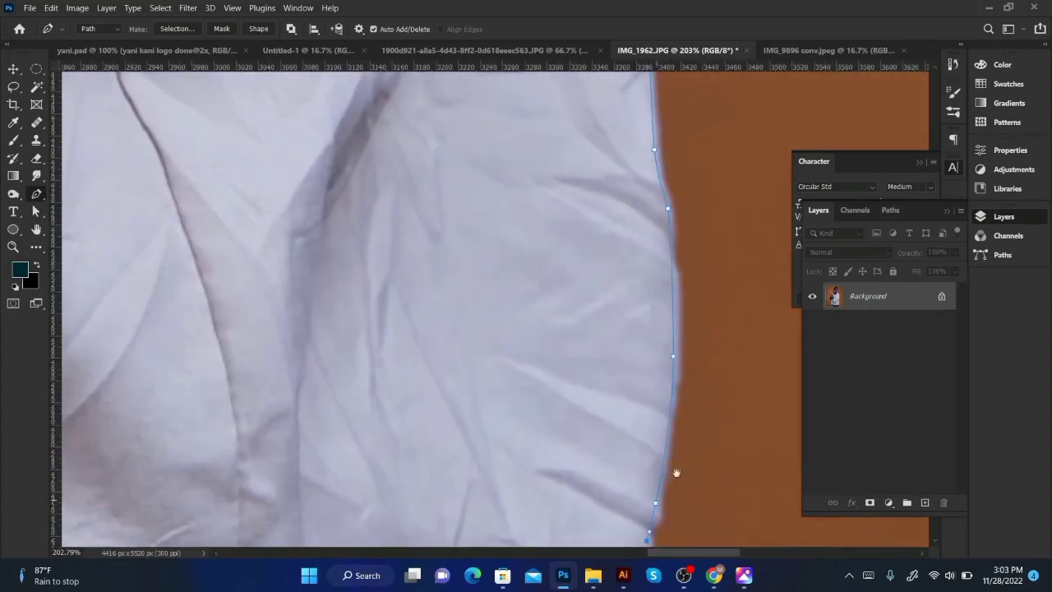
# Step: Continue the path around the rounded outer corner of the navy hem band
pyautogui.moveTo(677, 472); pyautogui.dragTo(628, 159)
pyautogui.click(579, 392)
pyautogui.click(582, 405)
pyautogui.moveTo(590, 434); pyautogui.dragTo(592, 445)
pyautogui.moveTo(592, 469); pyautogui.dragTo(563, 517)
pyautogui.click(585, 493)
pyautogui.moveTo(564, 521); pyautogui.dragTo(630, 305)
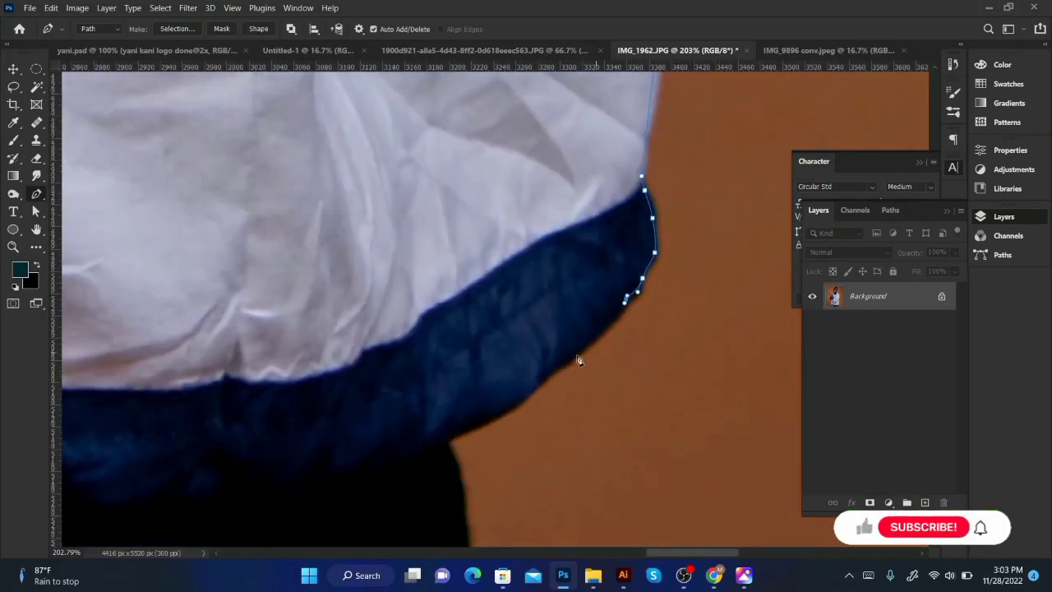
# Step: Trace the path along the underside of the navy hem inward to where the dark trousers begin
pyautogui.click(572, 355)
pyautogui.moveTo(507, 405); pyautogui.dragTo(494, 413)
pyautogui.click(460, 428)
pyautogui.moveTo(448, 442); pyautogui.dragTo(451, 455)
pyautogui.moveTo(457, 477); pyautogui.dragTo(469, 174)
# Step: Continue the path down the outer edge of the dark trousers toward the bottom of the photo
pyautogui.moveTo(493, 340); pyautogui.dragTo(498, 456)
pyautogui.keyDown('alt'); pyautogui.click(493, 340); pyautogui.keyUp('alt')
pyautogui.moveTo(515, 389); pyautogui.dragTo(519, 396)
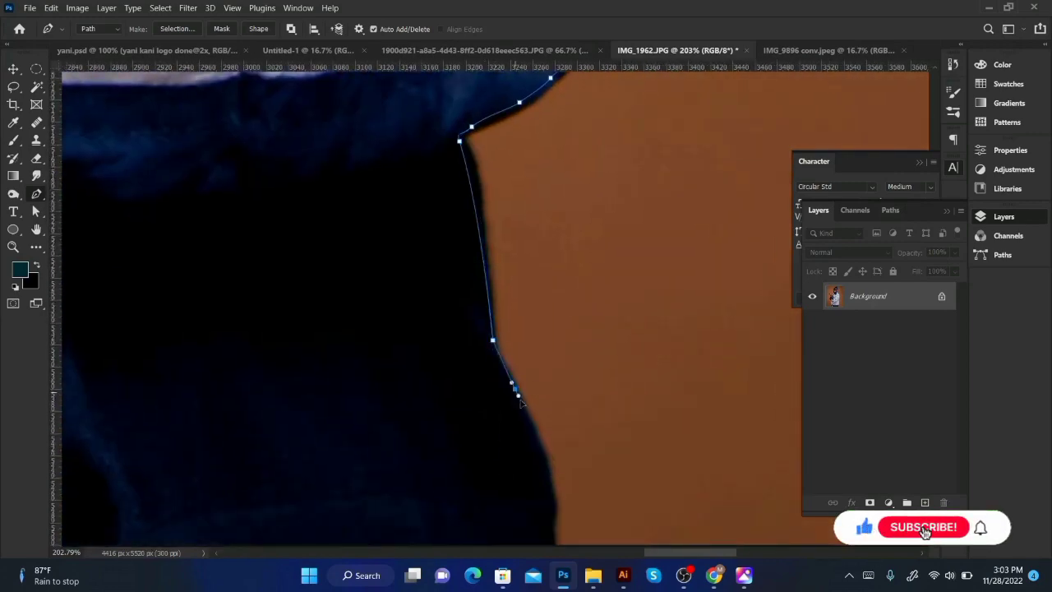
pyautogui.moveTo(550, 475); pyautogui.dragTo(551, 533)
pyautogui.moveTo(554, 538); pyautogui.dragTo(549, 410)
# Step: Close the path along the photo's bottom edge beneath the trousers
pyautogui.moveTo(161, 438); pyautogui.dragTo(824, 438)
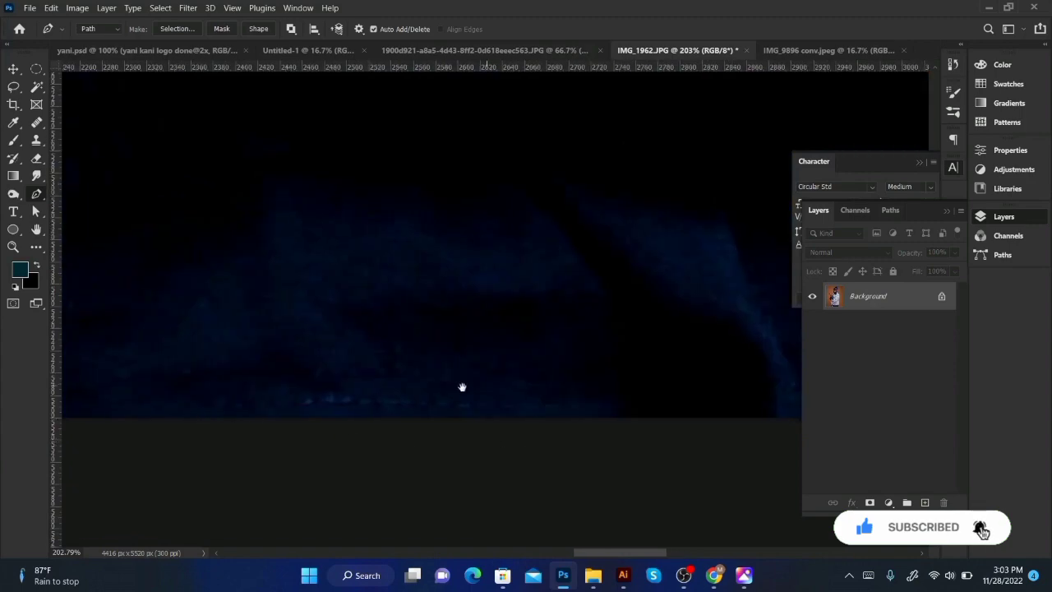
pyautogui.moveTo(79, 379); pyautogui.dragTo(871, 330)
pyautogui.moveTo(68, 345); pyautogui.dragTo(339, 377)
pyautogui.click(82, 409)
# Step: Convert the finished path to a selection and add it as a layer mask to hide the background
pyautogui.press('z')
pyautogui.moveTo(595, 215); pyautogui.dragTo(387, 275)
pyautogui.moveTo(538, 209); pyautogui.dragTo(369, 426)
pyautogui.hotkey('ctrl', 'Return')
pyautogui.click(870, 502)
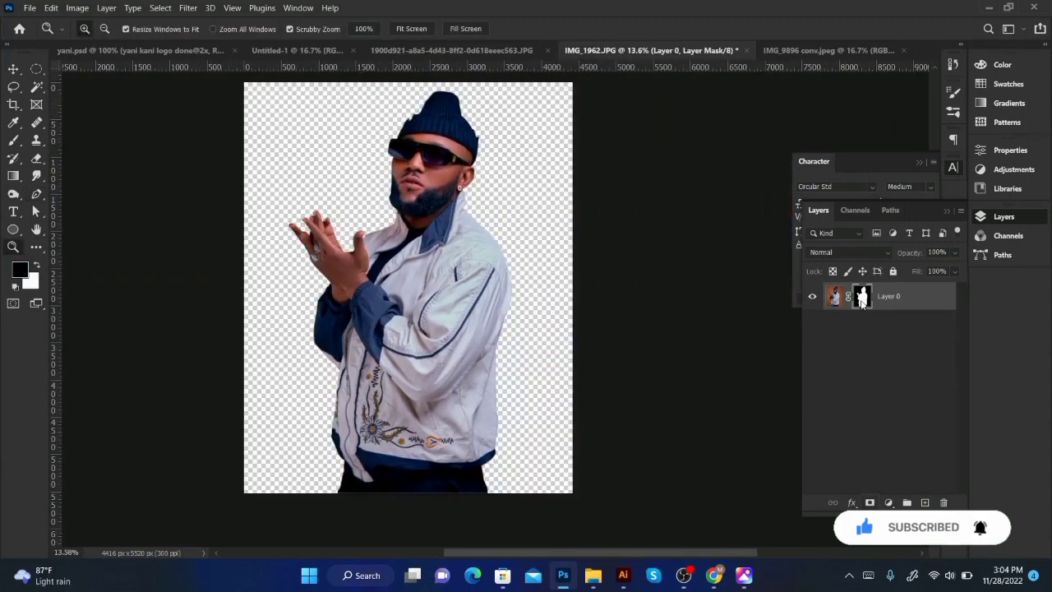
# Step: Open the layer mask in Select and Mask, choose the Refine Edge Brush, and set the preview transparency to 12%
pyautogui.rightClick(863, 297)
pyautogui.click(904, 396)
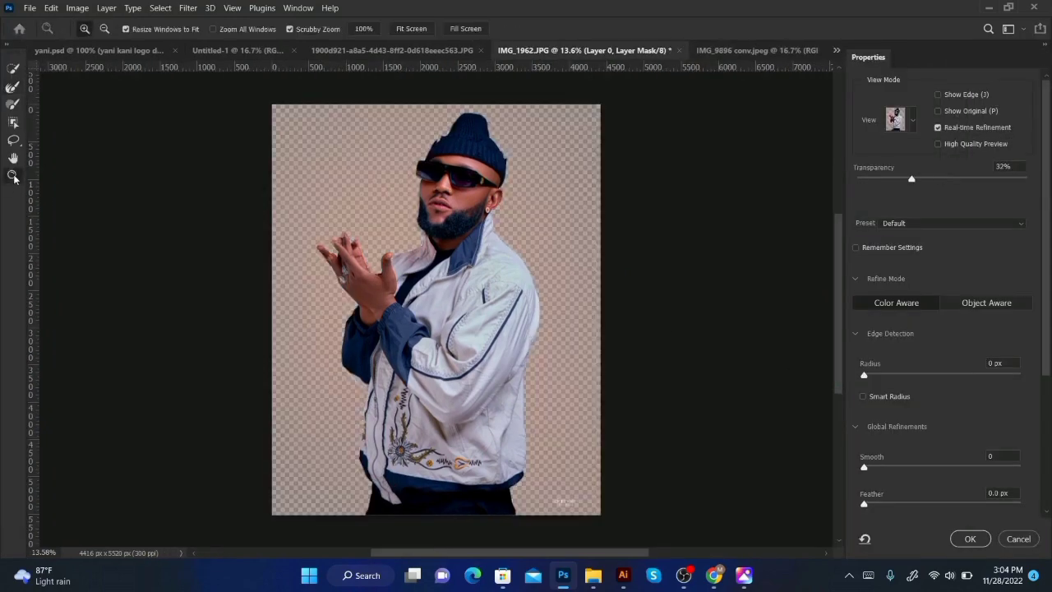
pyautogui.moveTo(416, 213)
pyautogui.mouseDown()
pyautogui.moveTo(502, 226)
pyautogui.moveTo(484, 222)
pyautogui.mouseUp()
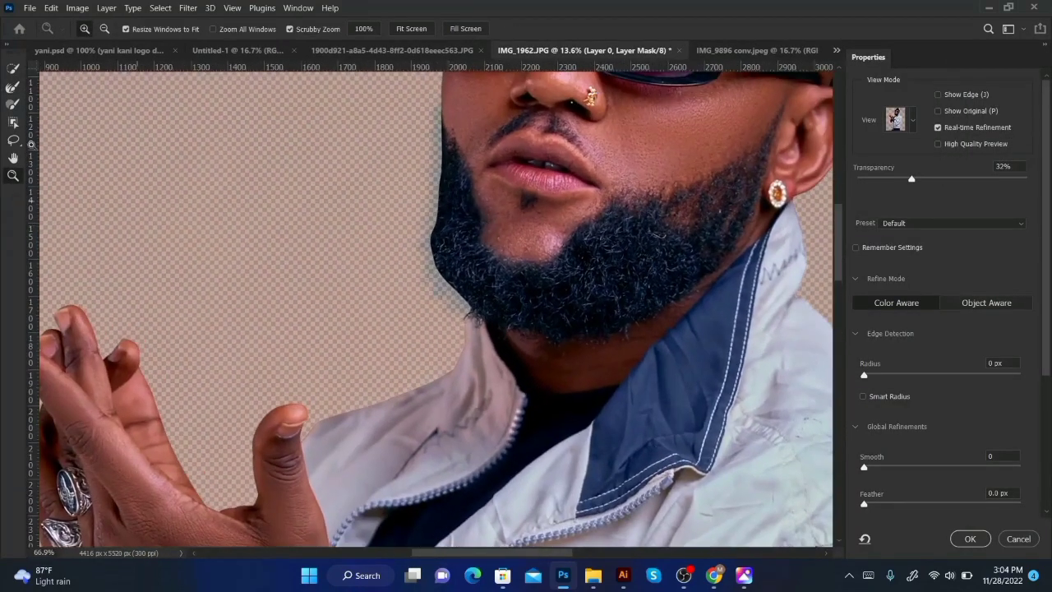
pyautogui.click(9, 89)
pyautogui.moveTo(899, 182); pyautogui.dragTo(878, 181)
# Step: Refine the outer beard edge from cheek to chin with a size 30 Refine Edge Brush and apply the result to the mask
pyautogui.press(']')
pyautogui.press(']')
pyautogui.press(']')
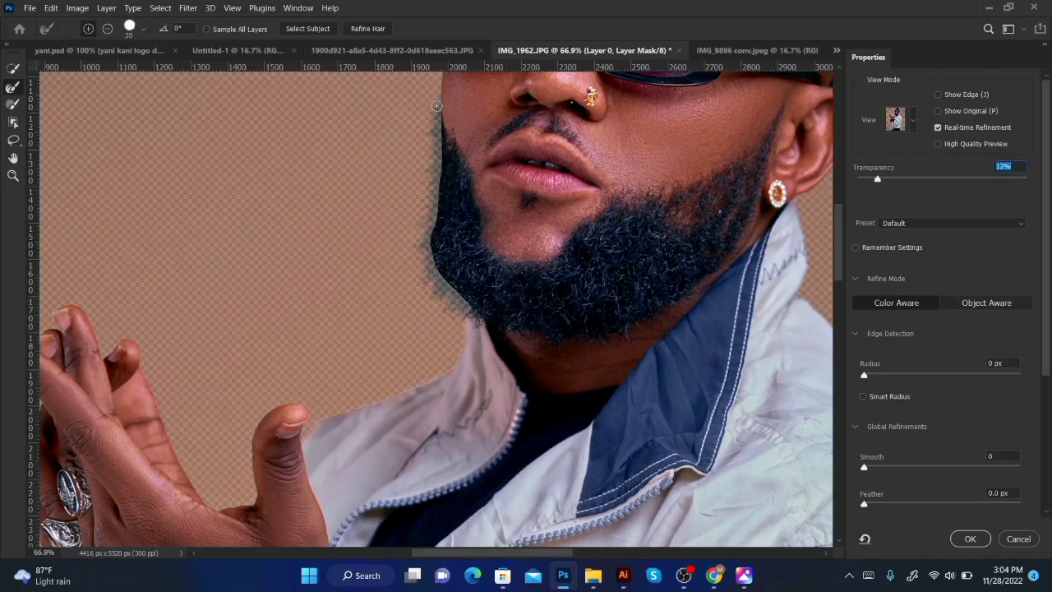
pyautogui.moveTo(435, 148)
pyautogui.mouseDown()
pyautogui.moveTo(422, 233)
pyautogui.moveTo(440, 286)
pyautogui.moveTo(466, 307)
pyautogui.mouseUp()
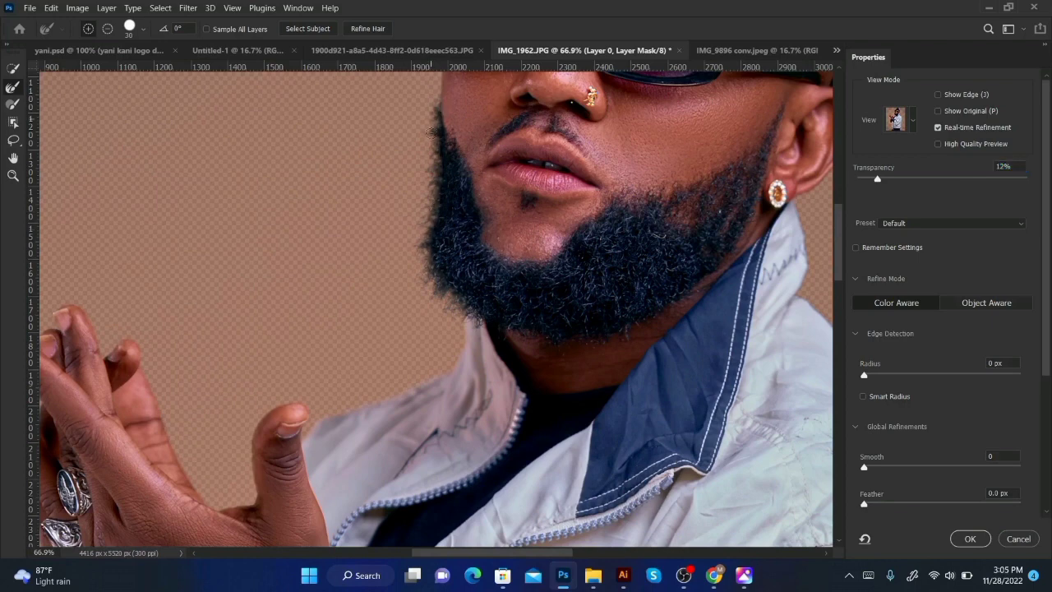
pyautogui.moveTo(442, 175); pyautogui.dragTo(435, 119)
pyautogui.moveTo(438, 126); pyautogui.dragTo(435, 114)
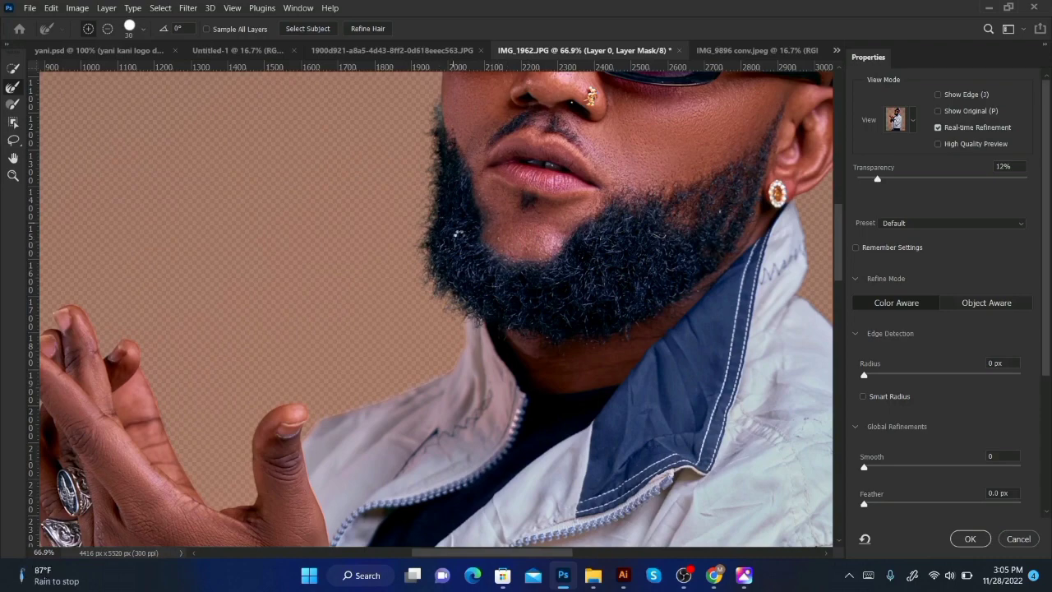
pyautogui.click(966, 537)
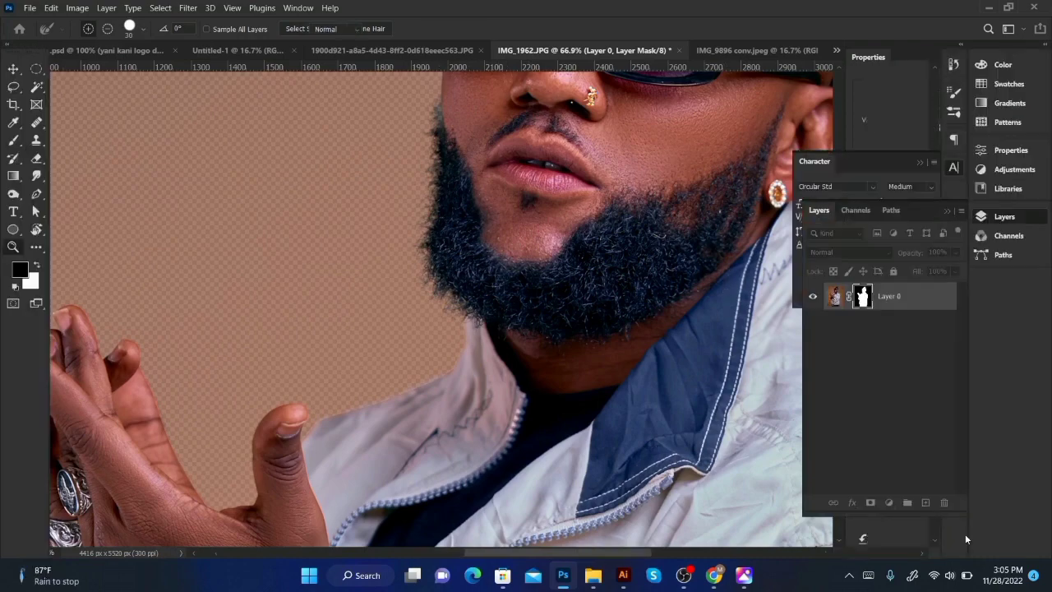
# Step: Paint black on the layer mask with a much smaller brush to clean up the upper outer edge of the beard
pyautogui.click(15, 141)
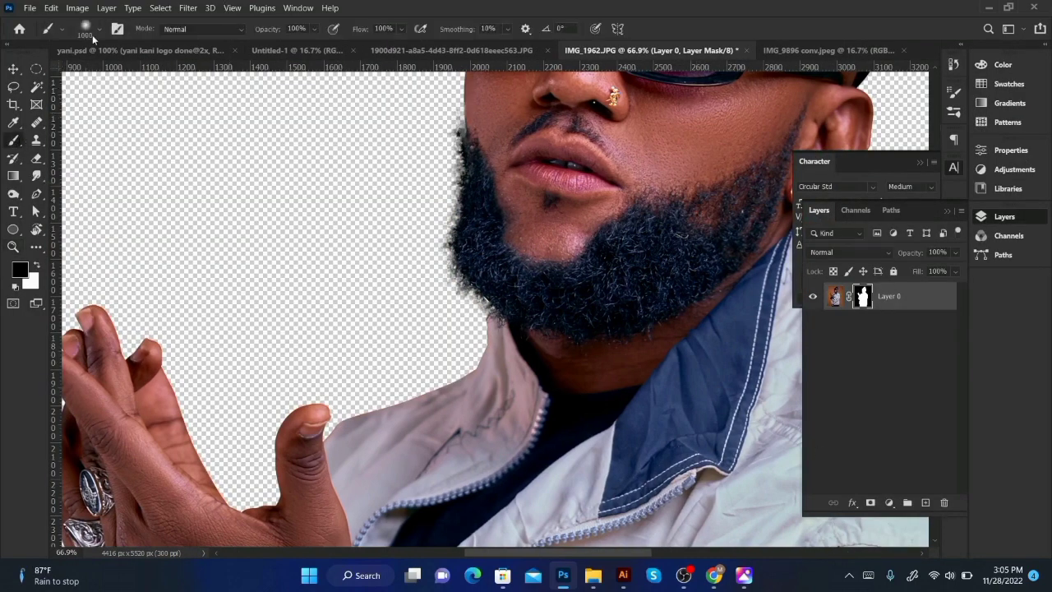
pyautogui.press('x')
pyautogui.press('[')
pyautogui.press('[')
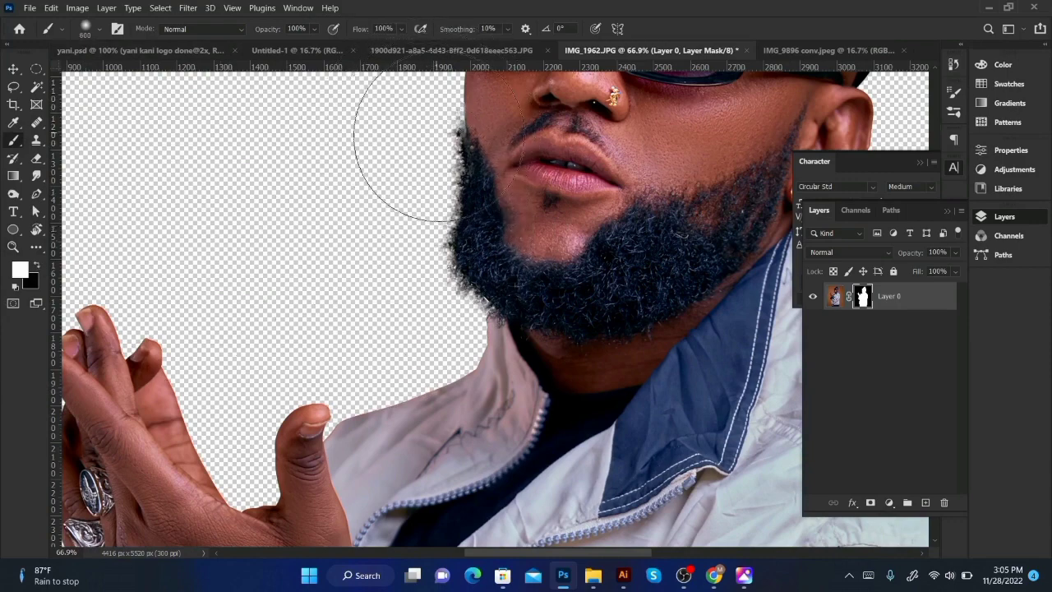
pyautogui.press('[')
pyautogui.press('[')
pyautogui.press('[')
pyautogui.press('[')
pyautogui.press('[')
pyautogui.press('[')
pyautogui.press('[')
pyautogui.press('[')
pyautogui.press('[')
pyautogui.press('[')
pyautogui.press('[')
pyautogui.press('[')
pyautogui.press('[')
pyautogui.press('[')
pyautogui.press('x')
pyautogui.moveTo(454, 123); pyautogui.dragTo(460, 156)
pyautogui.moveTo(555, 217); pyautogui.dragTo(482, 224)
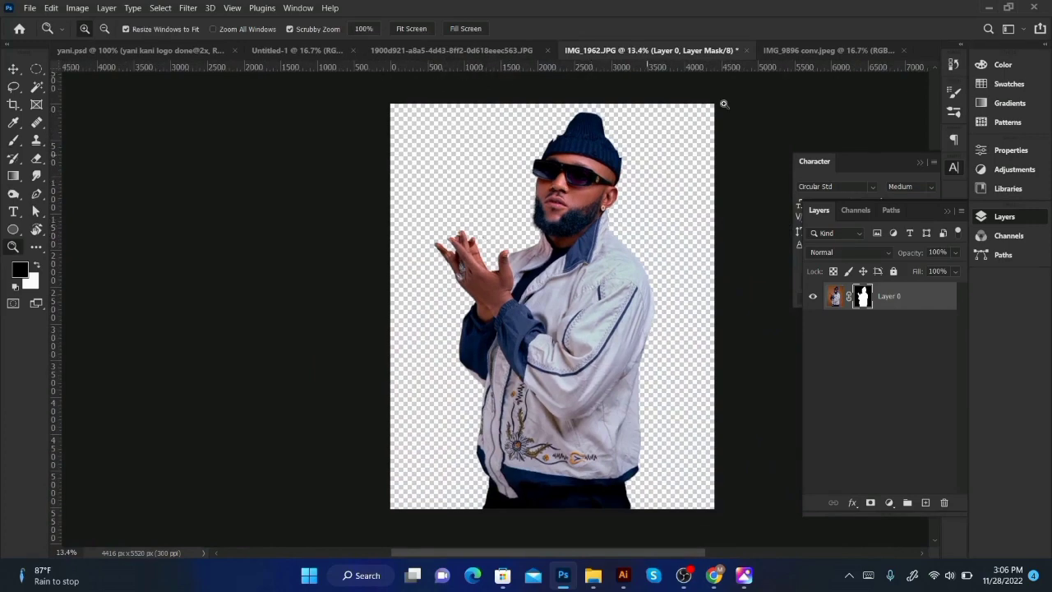
# Step: In IMG_9896 conv.jpeg, select the hooded man with Select Subject and mask out the background
pyautogui.click(829, 50)
pyautogui.moveTo(544, 212); pyautogui.dragTo(563, 265)
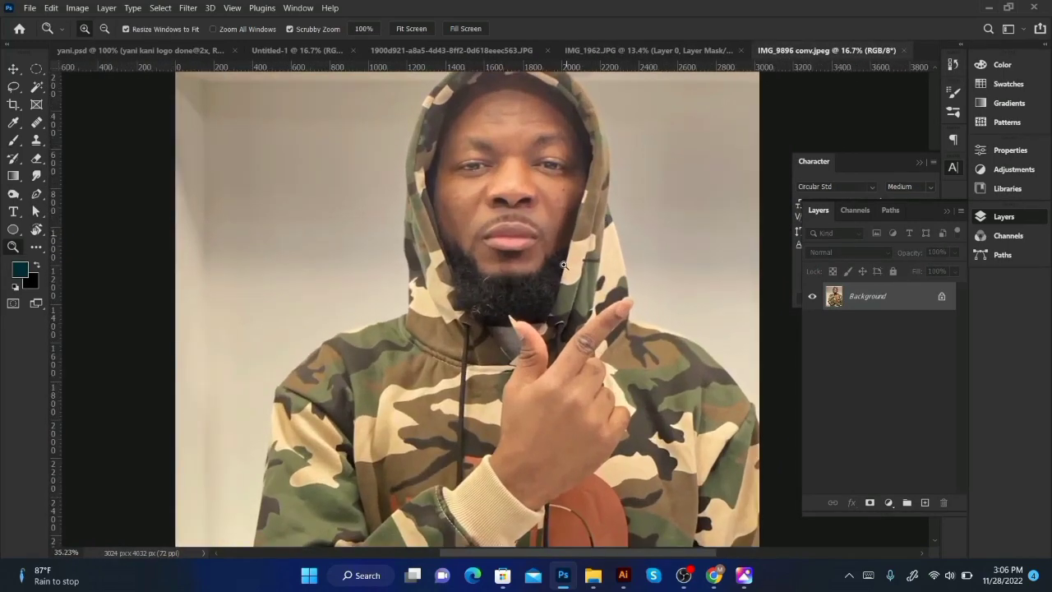
pyautogui.moveTo(548, 499); pyautogui.dragTo(500, 167)
pyautogui.moveTo(490, 246); pyautogui.dragTo(447, 234)
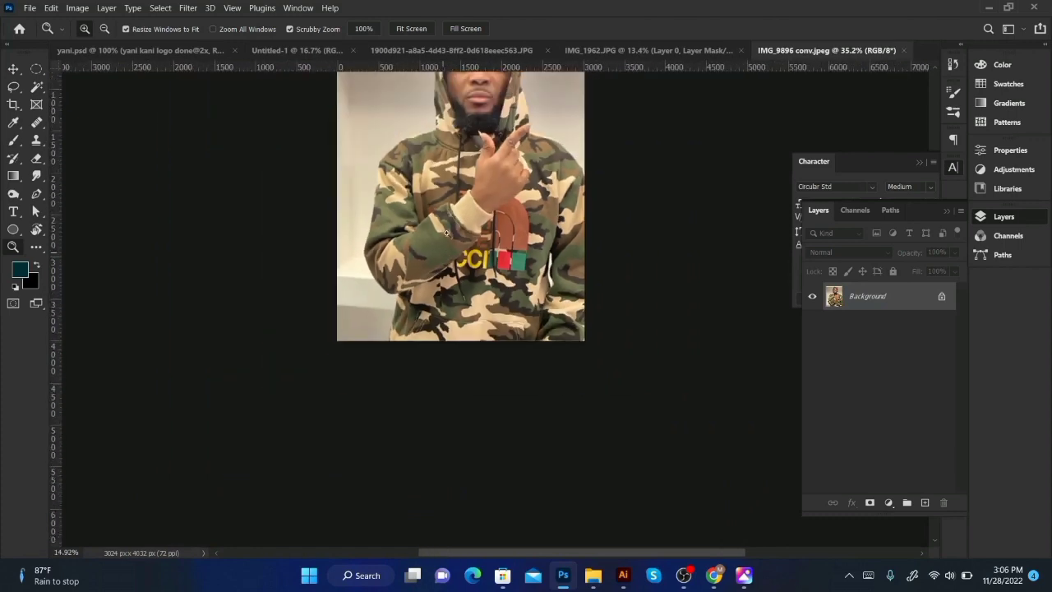
pyautogui.press('w')
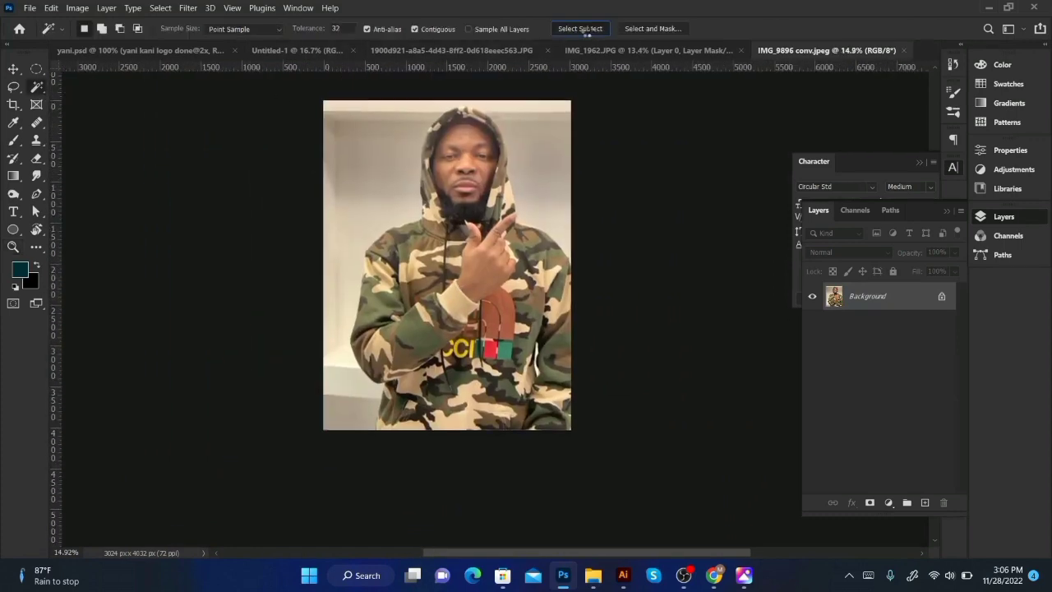
pyautogui.click(588, 29)
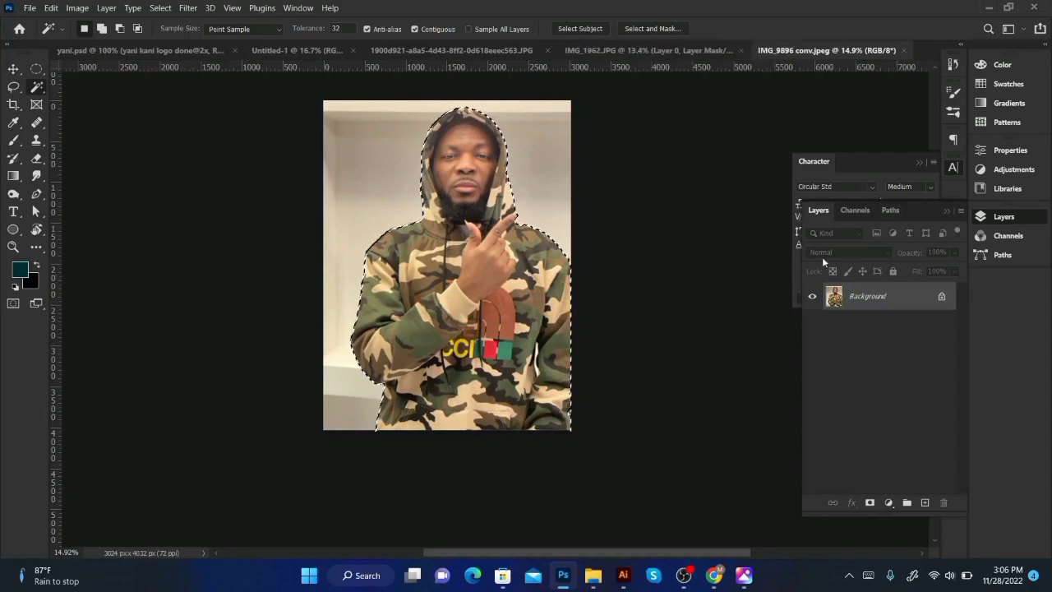
pyautogui.click(869, 502)
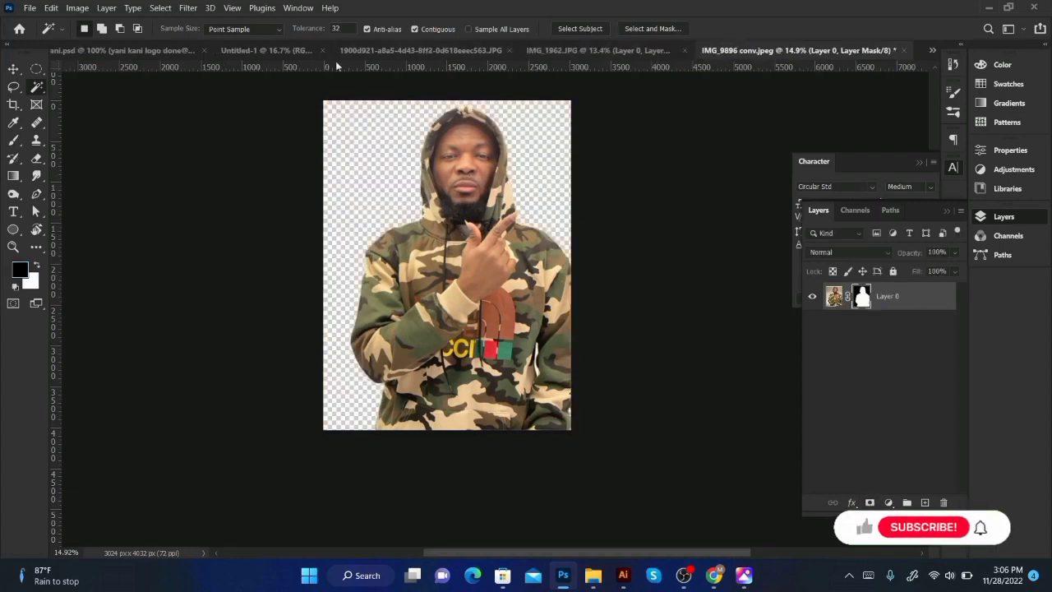
# Step: In the Untitled-1 document, enlarge and reposition the placed grey-white brushed texture until it covers the whole canvas
pyautogui.click(271, 50)
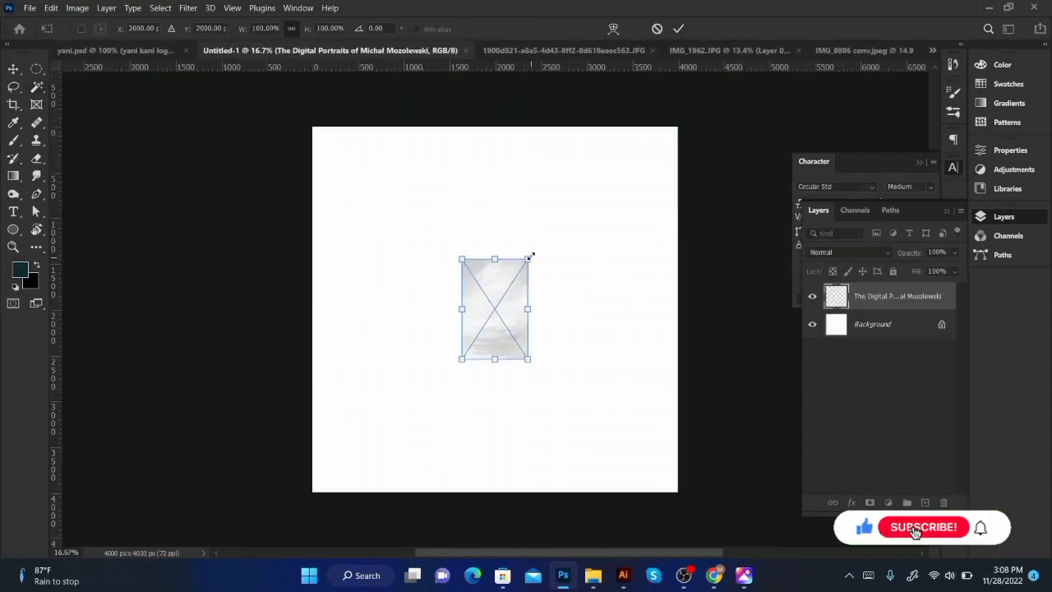
pyautogui.moveTo(530, 252); pyautogui.dragTo(526, 86)
pyautogui.moveTo(606, 350); pyautogui.dragTo(603, 426)
pyautogui.press('Return')
pyautogui.press('w')
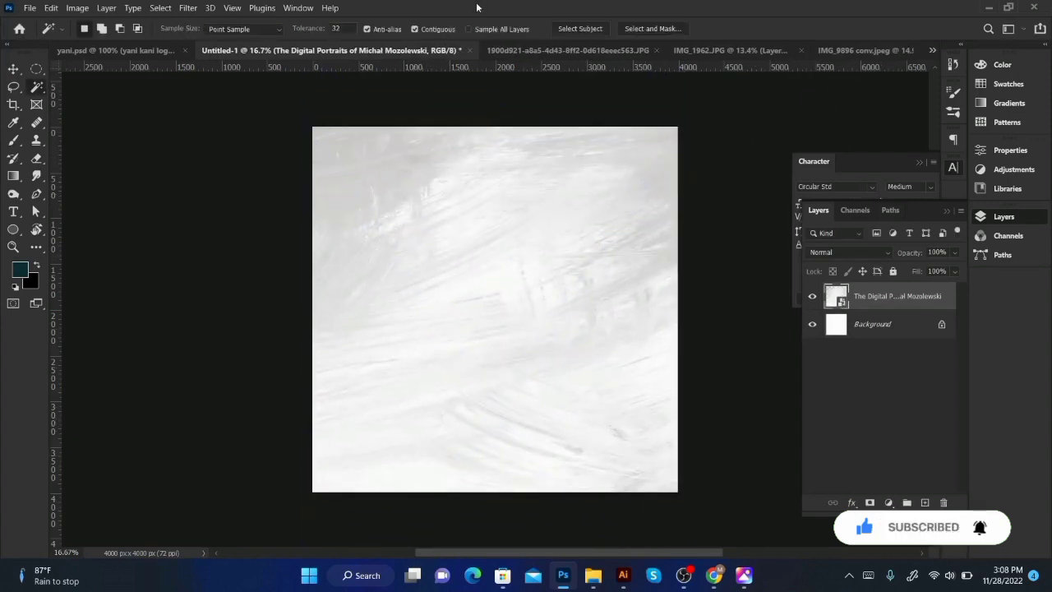
# Step: Bring the man cut out in IMG_1962.JPG into the Untitled-1 canvas and scale him to 69.17%
pyautogui.click(854, 50)
pyautogui.click(671, 51)
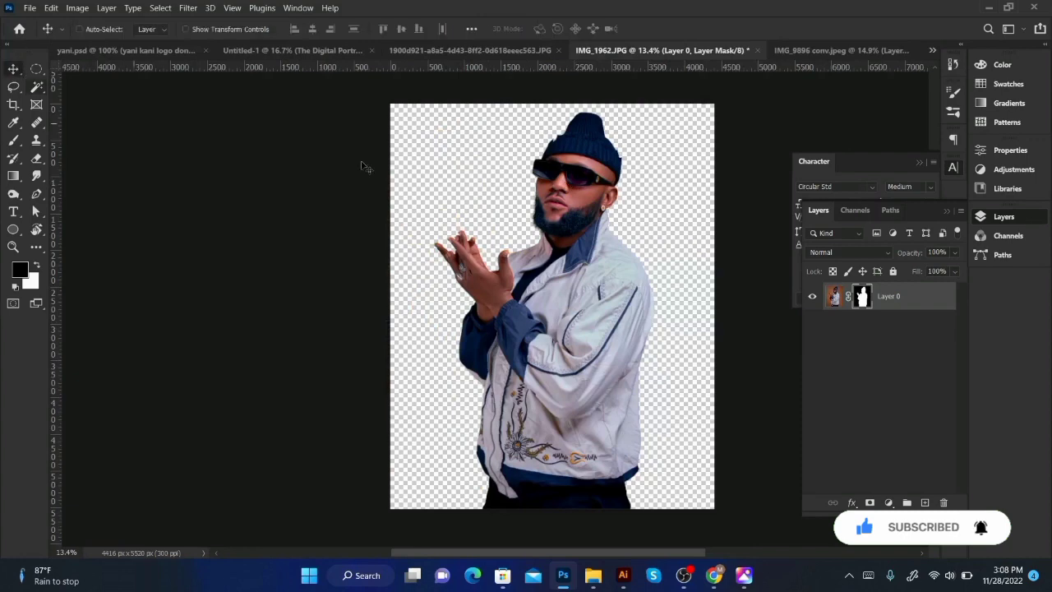
pyautogui.moveTo(362, 166); pyautogui.dragTo(531, 424)
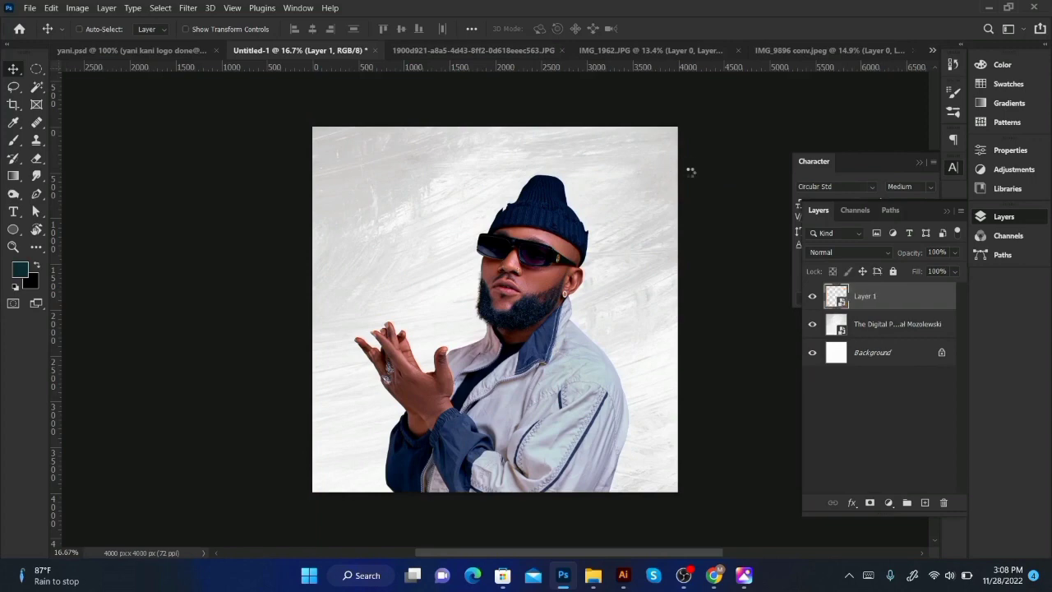
pyautogui.hotkey('ctrl', 't')
pyautogui.moveTo(630, 175); pyautogui.dragTo(588, 251)
pyautogui.moveTo(530, 400); pyautogui.dragTo(522, 372)
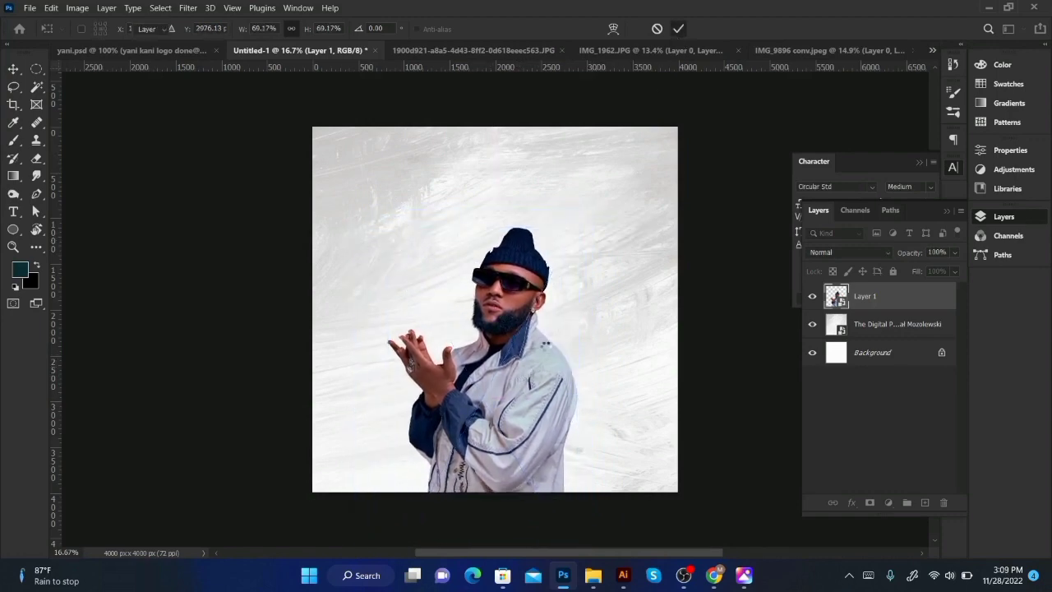
# Step: Flip the man in the white jacket horizontally and move him to the lower right of the canvas
pyautogui.rightClick(527, 100)
pyautogui.click(567, 350)
pyautogui.click(681, 30)
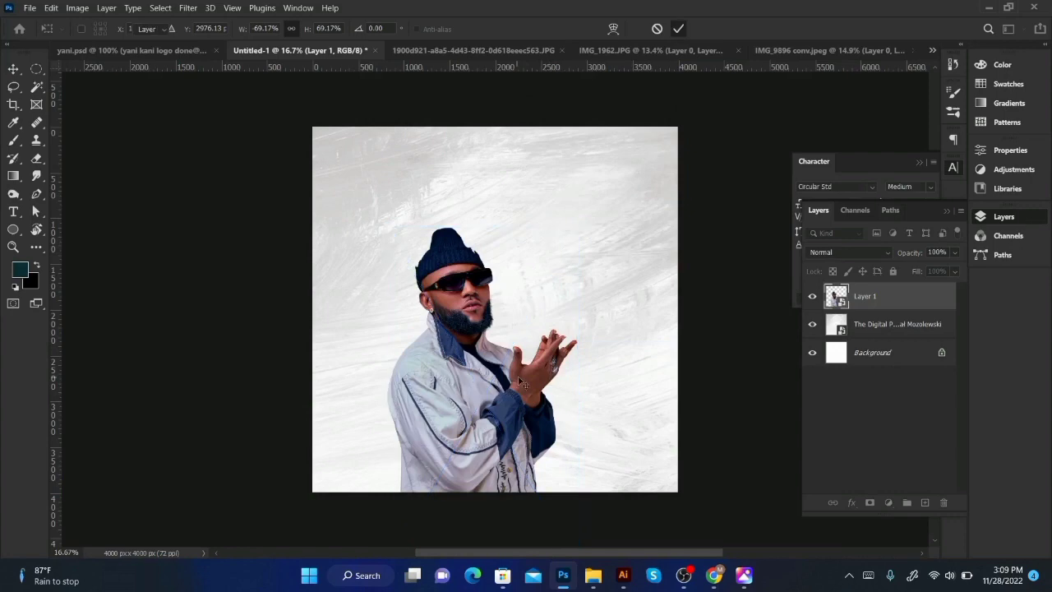
pyautogui.moveTo(488, 377); pyautogui.dragTo(551, 380)
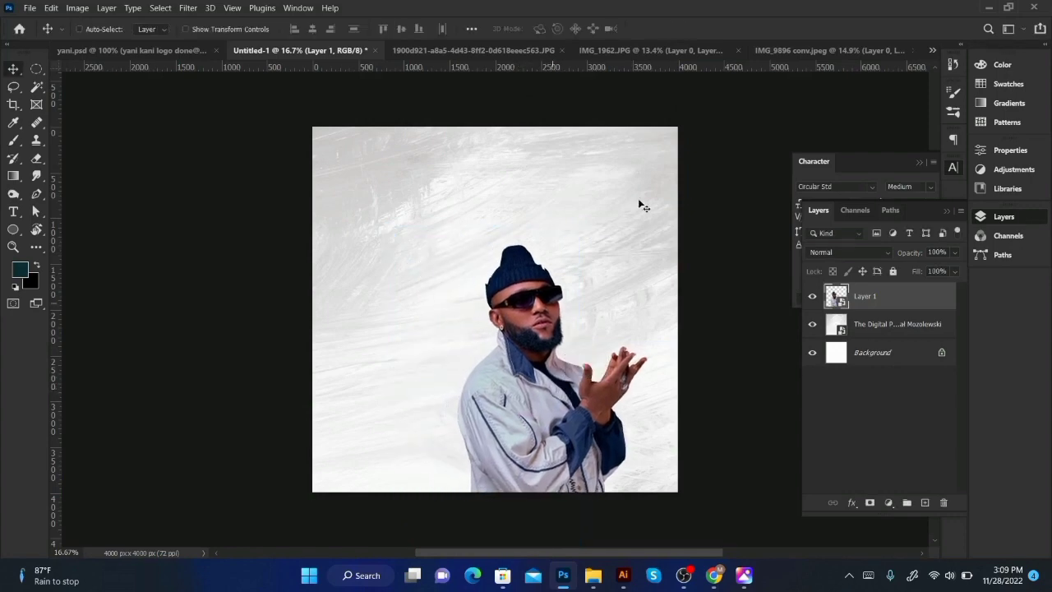
# Step: Bring the hooded man's cutout into Untitled-1, order it below Layer 1, and convert it to a smart object
pyautogui.click(764, 50)
pyautogui.moveTo(272, 57); pyautogui.dragTo(417, 338)
pyautogui.moveTo(891, 297); pyautogui.dragTo(890, 338)
pyautogui.rightClick(897, 326)
pyautogui.click(781, 176)
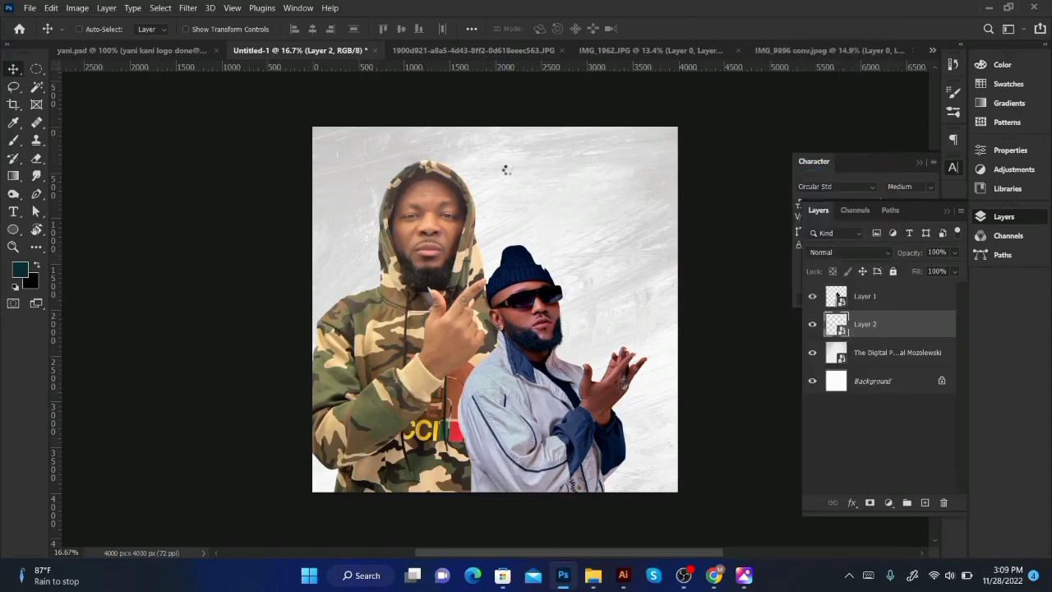
# Step: Scale the hooded man to 81.69% behind the other man's shoulder and shift both figures slightly down and right
pyautogui.hotkey('ctrl', 't')
pyautogui.moveTo(544, 156); pyautogui.dragTo(526, 190)
pyautogui.moveTo(459, 278); pyautogui.dragTo(477, 342)
pyautogui.click(678, 30)
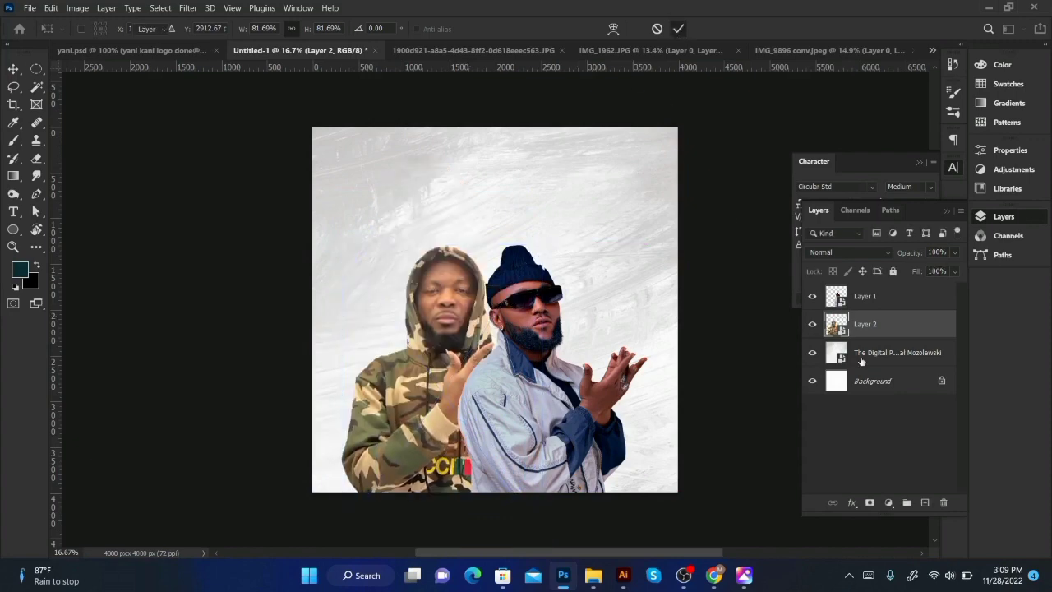
pyautogui.keyDown('shift'); pyautogui.click(865, 296); pyautogui.keyUp('shift')
pyautogui.moveTo(480, 416); pyautogui.dragTo(500, 433)
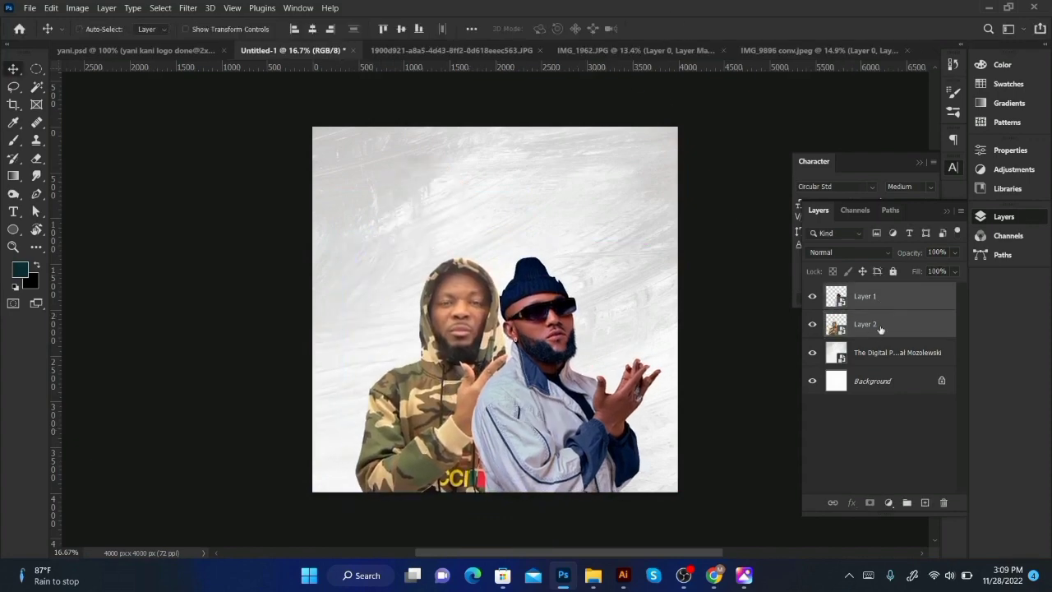
# Step: Apply Camera Raw to the hooded man with Contrast +33, Highlights -50, Shadows -14, Whites -16 and Blacks -41
pyautogui.click(887, 329)
pyautogui.click(196, 7)
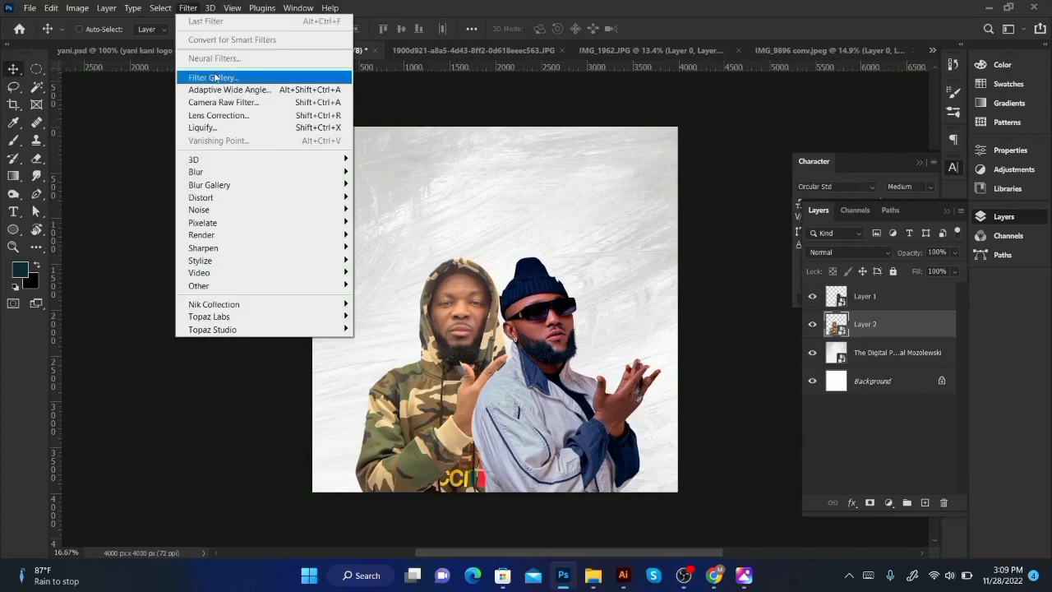
pyautogui.click(237, 142)
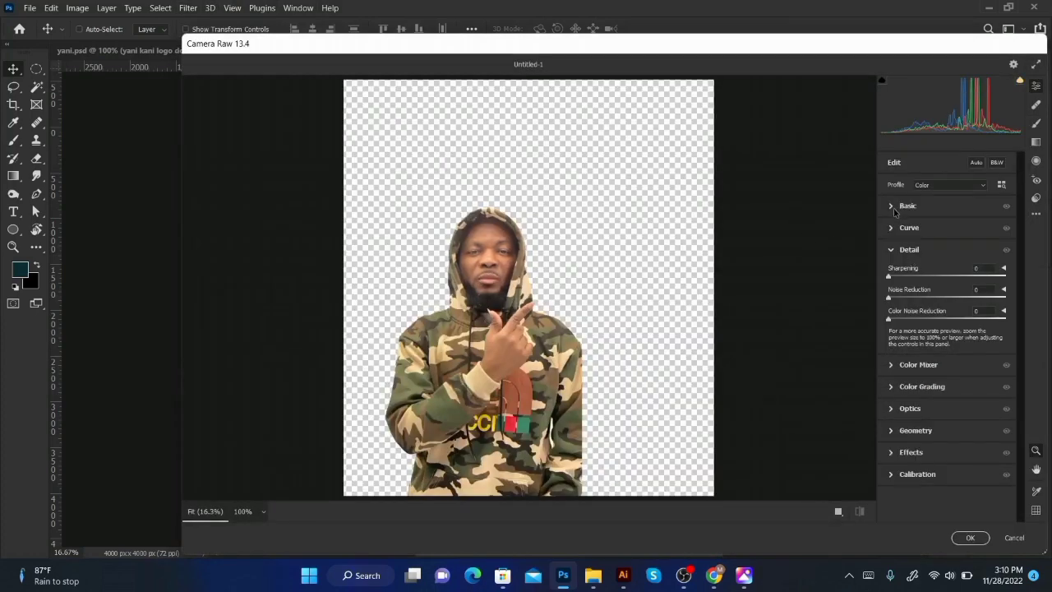
pyautogui.click(894, 210)
pyautogui.moveTo(947, 308); pyautogui.dragTo(923, 376)
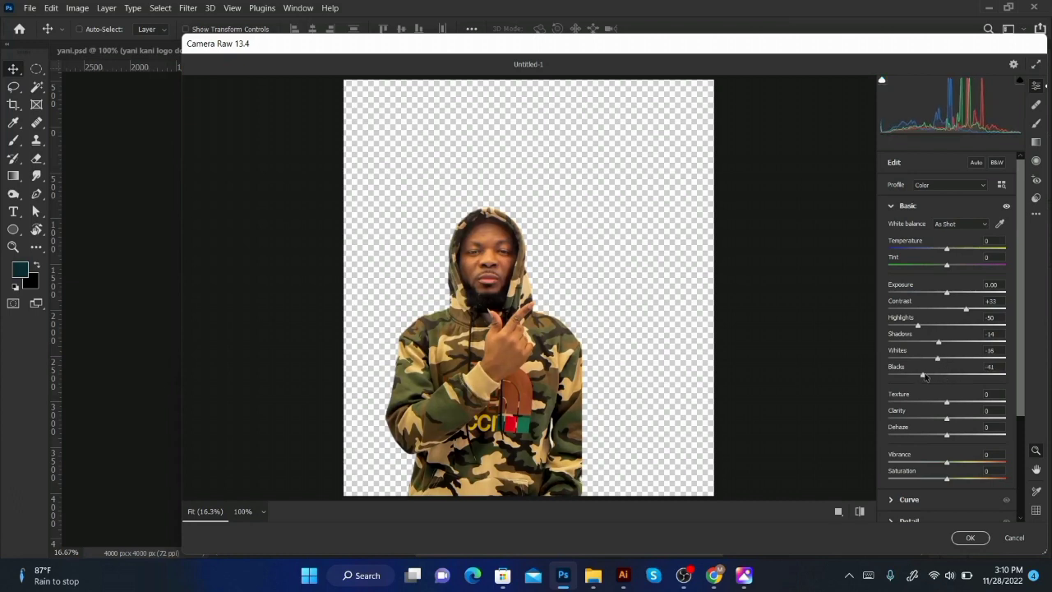
# Step: Raise the hooded man's Vibrance slightly in the Basic adjustments, leaving the tone curve linear
pyautogui.click(891, 207)
pyautogui.click(891, 229)
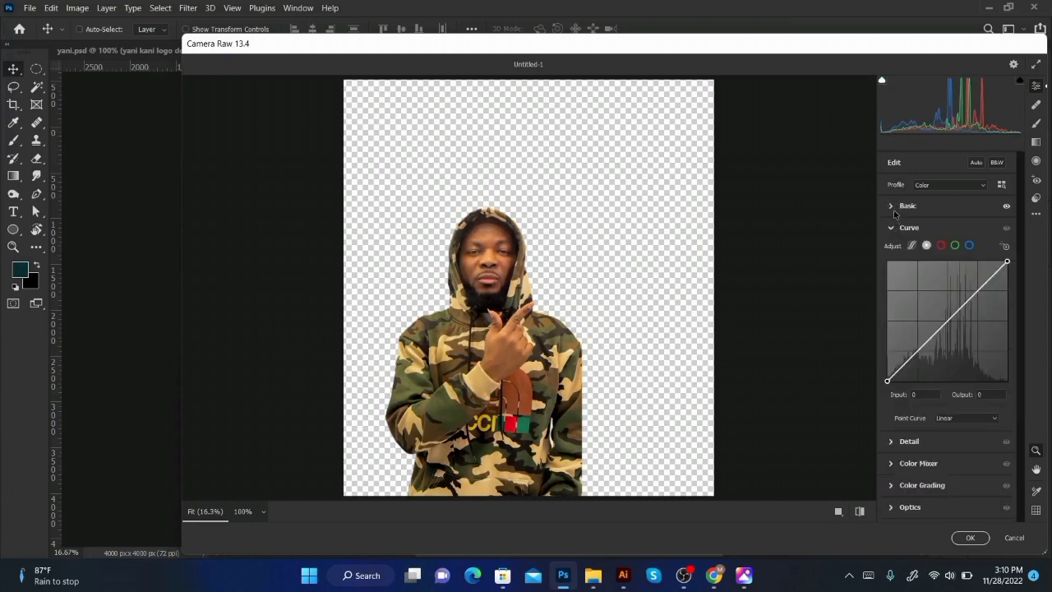
pyautogui.click(892, 228)
pyautogui.click(891, 205)
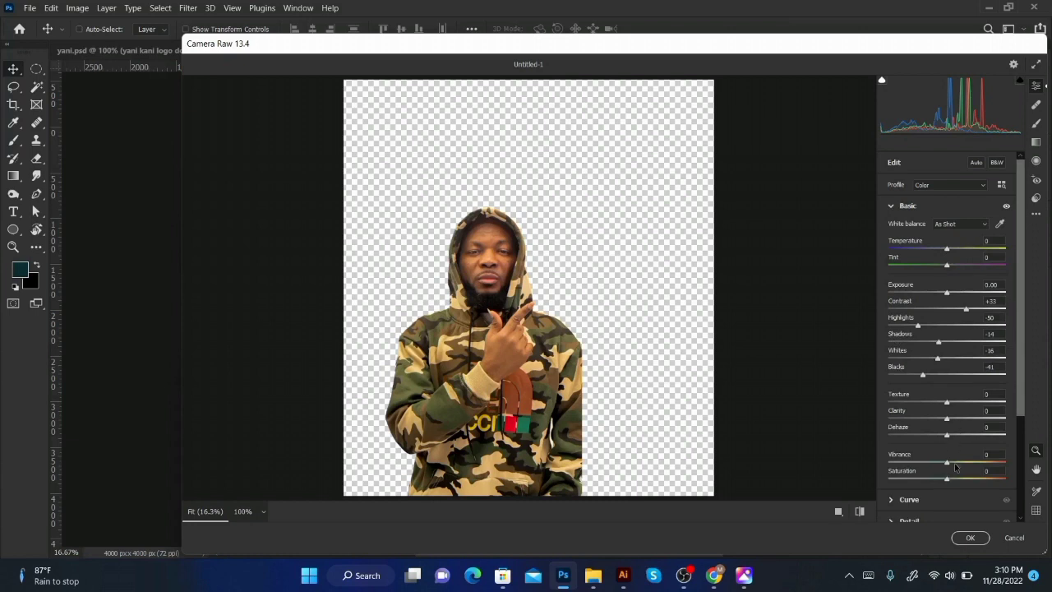
pyautogui.moveTo(956, 466); pyautogui.dragTo(957, 466)
pyautogui.click(891, 206)
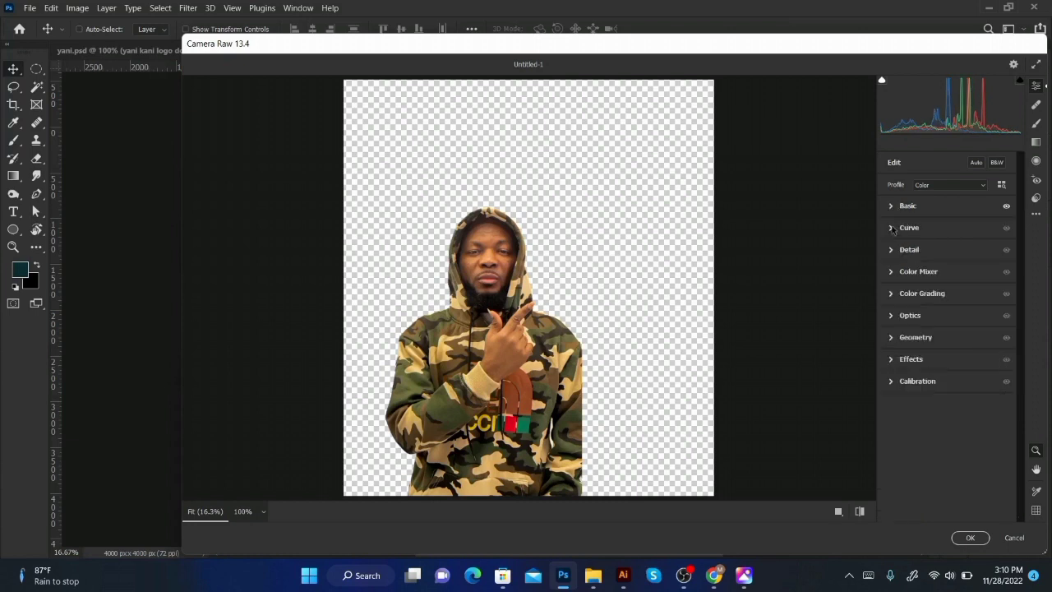
# Step: Lift the blue channel's point curve for the hooded man with a shadow point at input 56, output 80 and a higher highlight point
pyautogui.click(891, 227)
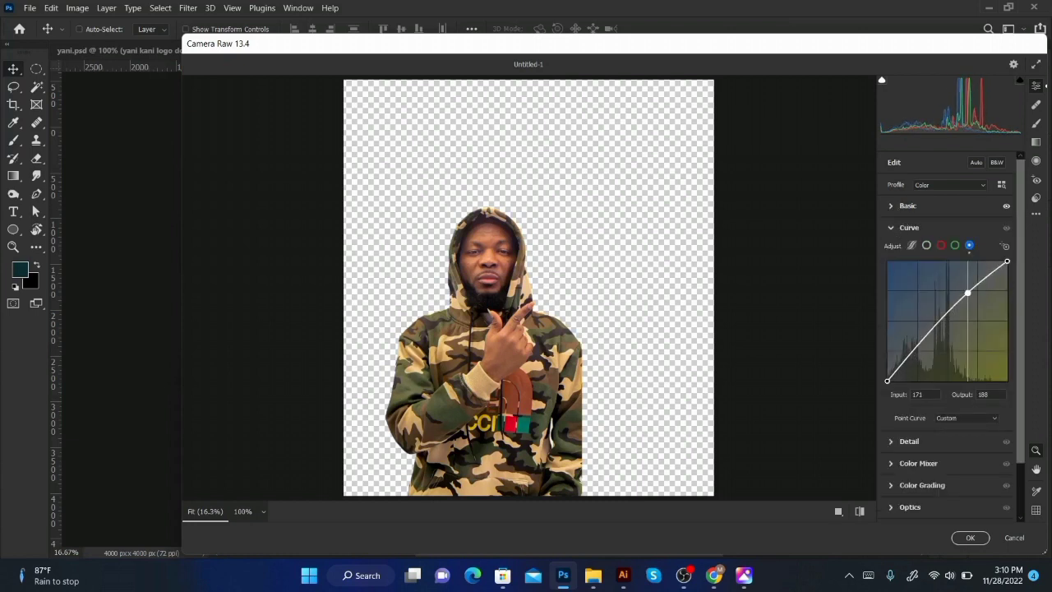
pyautogui.moveTo(967, 292); pyautogui.dragTo(963, 292)
pyautogui.moveTo(919, 351); pyautogui.dragTo(913, 342)
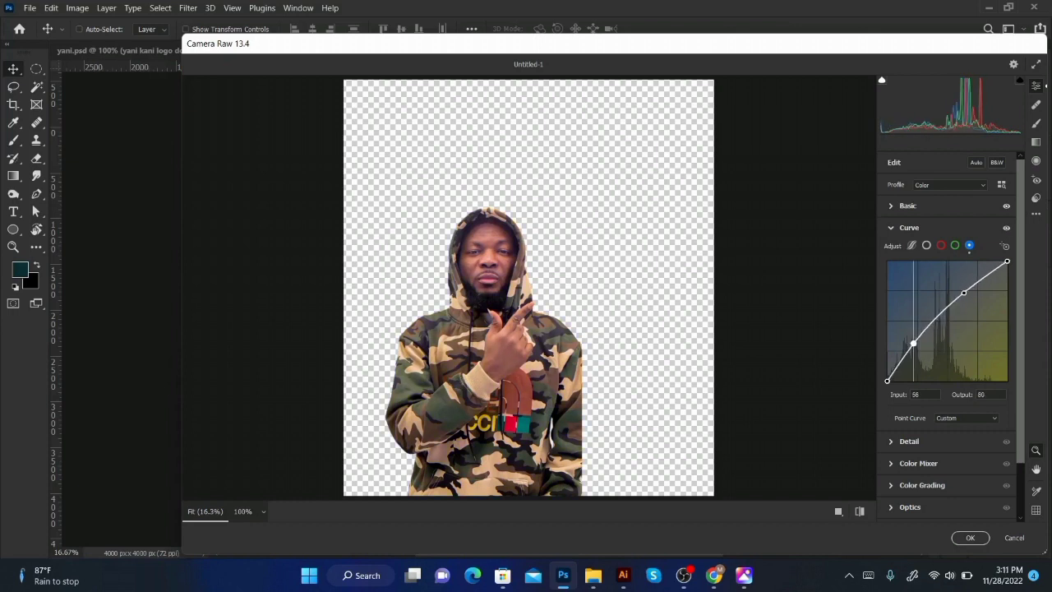
pyautogui.moveTo(963, 293); pyautogui.dragTo(937, 291)
pyautogui.click(892, 228)
# Step: Color grade the hooded man with midtones at hue 191, saturation 37, slightly orange-red shadows, and highlights at hue 214, saturation 32
pyautogui.click(896, 293)
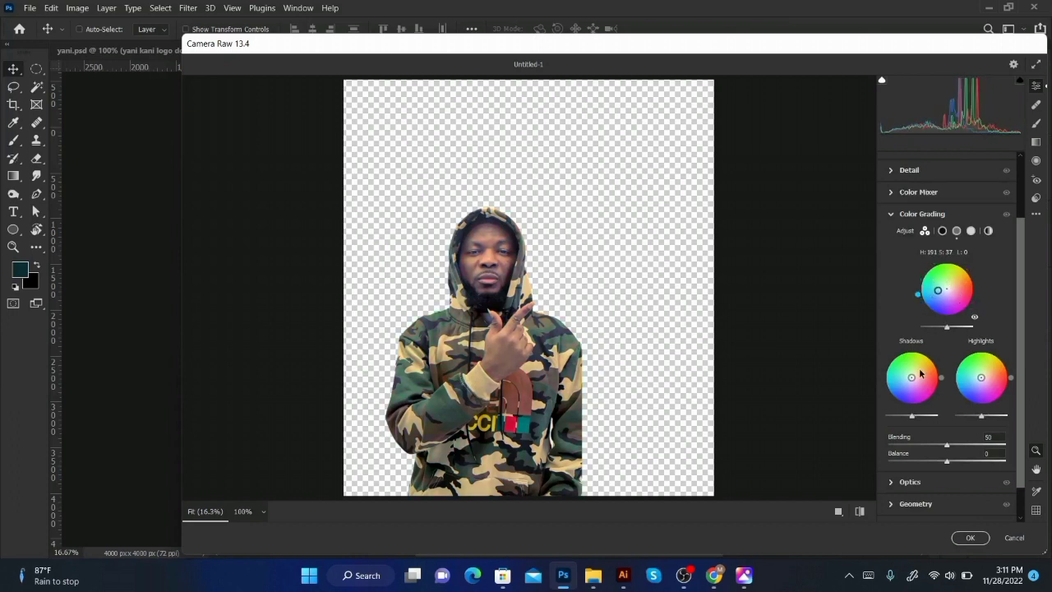
pyautogui.moveTo(920, 376); pyautogui.dragTo(977, 378)
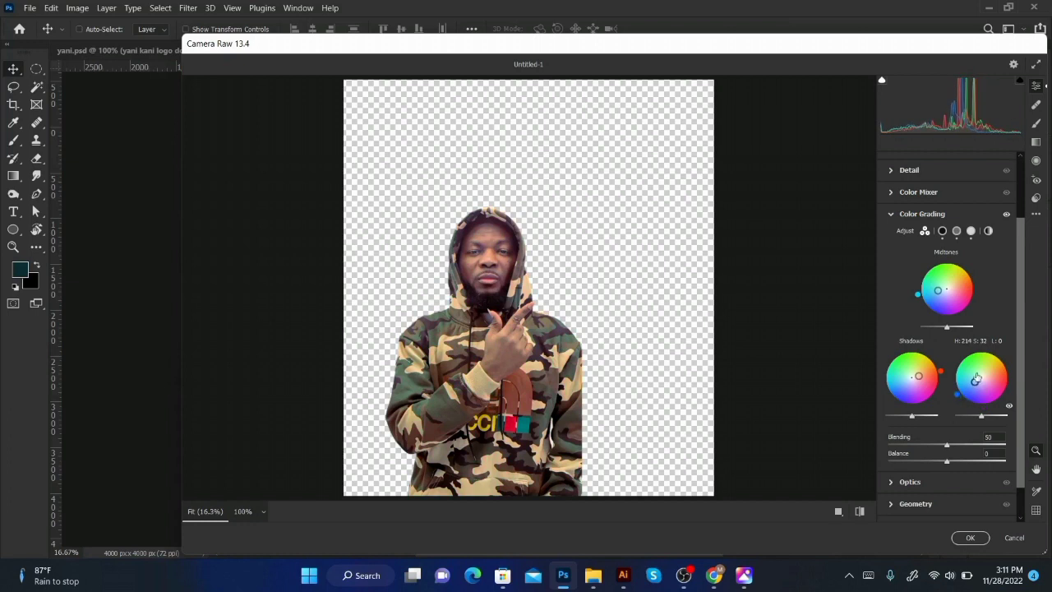
pyautogui.click(894, 218)
pyautogui.click(894, 296)
pyautogui.click(896, 216)
# Step: Adjust the hooded man's noise reduction in the Detail settings and apply the Camera Raw filter
pyautogui.click(896, 250)
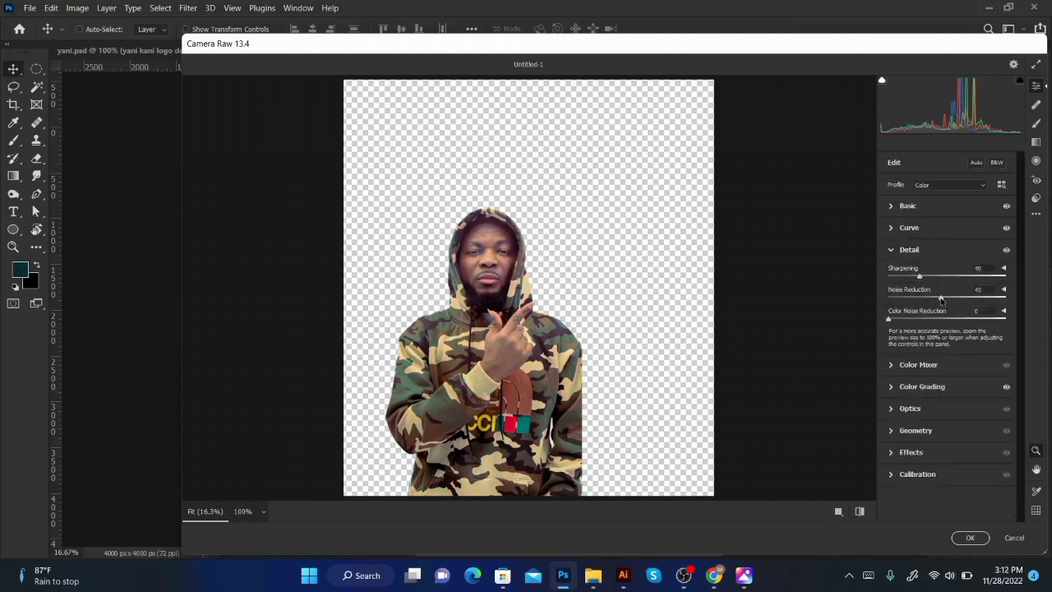
pyautogui.moveTo(941, 301); pyautogui.dragTo(933, 300)
pyautogui.click(892, 250)
pyautogui.click(970, 537)
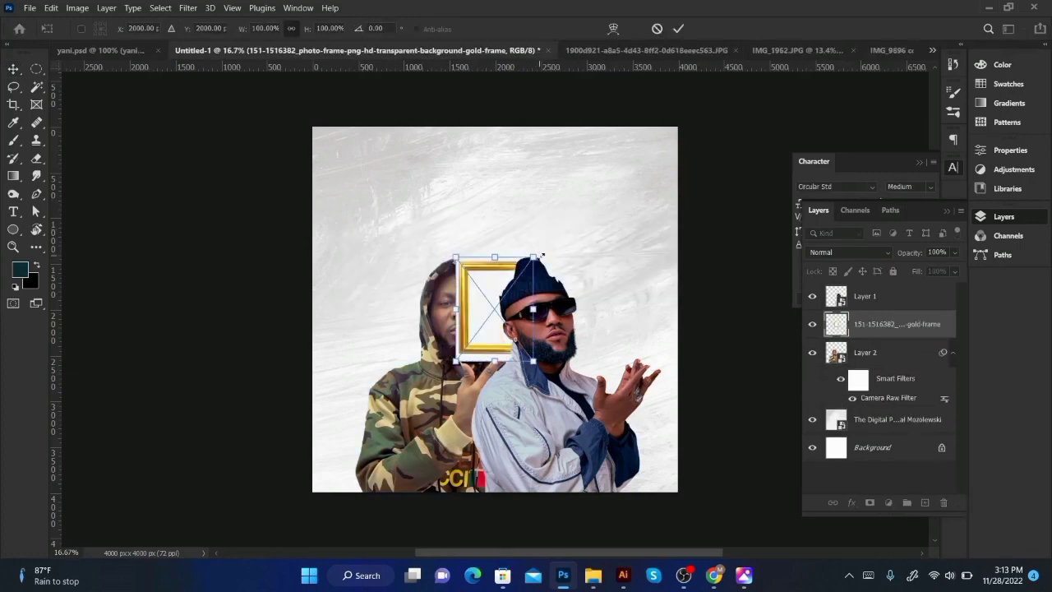
# Step: Enlarge the placed gold frame and order it below the hooded man's Layer 2
pyautogui.moveTo(536, 256); pyautogui.dragTo(588, 207)
pyautogui.moveTo(835, 324); pyautogui.dragTo(844, 397)
# Step: Delete the white inside and around the gold frame in its smart object, save it, and raise the frame behind the two men
pyautogui.doubleClick(845, 398)
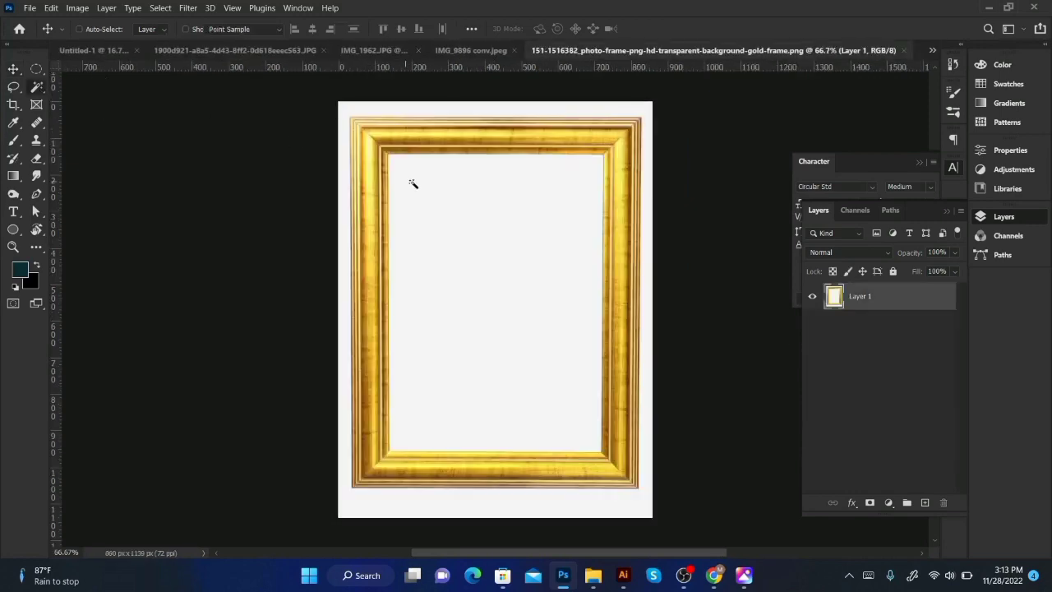
pyautogui.press('w')
pyautogui.click(471, 107)
pyautogui.press('Delete')
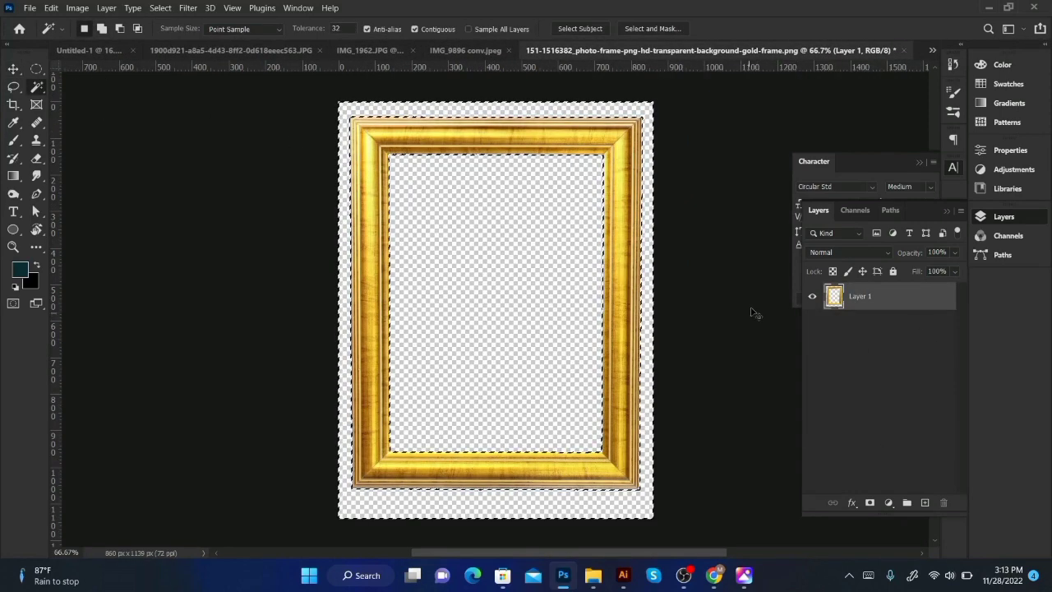
pyautogui.hotkey('ctrl', 'd')
pyautogui.click(905, 51)
pyautogui.click(492, 230)
pyautogui.click(13, 69)
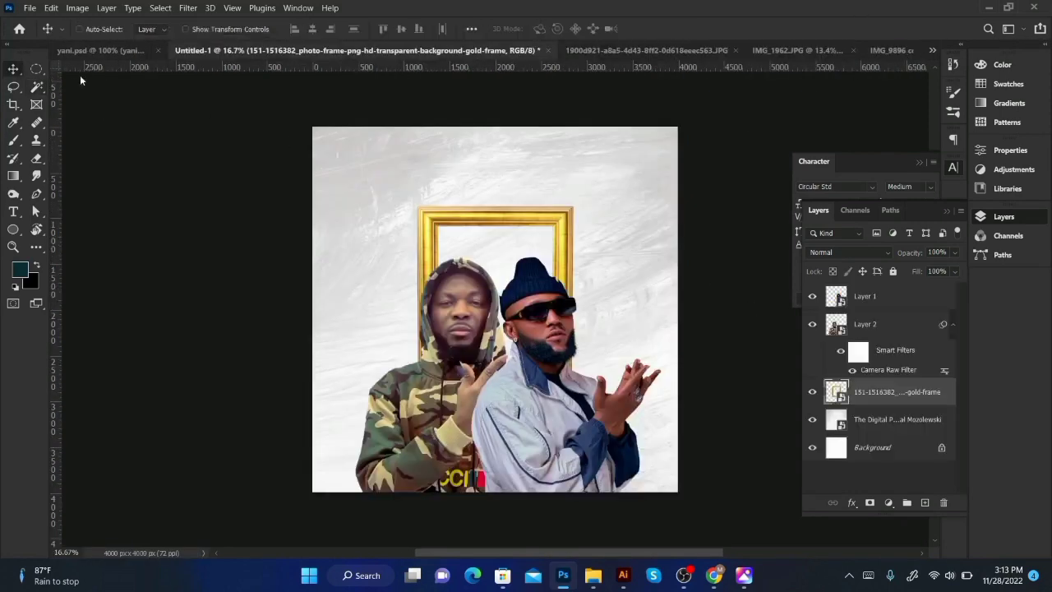
pyautogui.moveTo(504, 217); pyautogui.dragTo(505, 163)
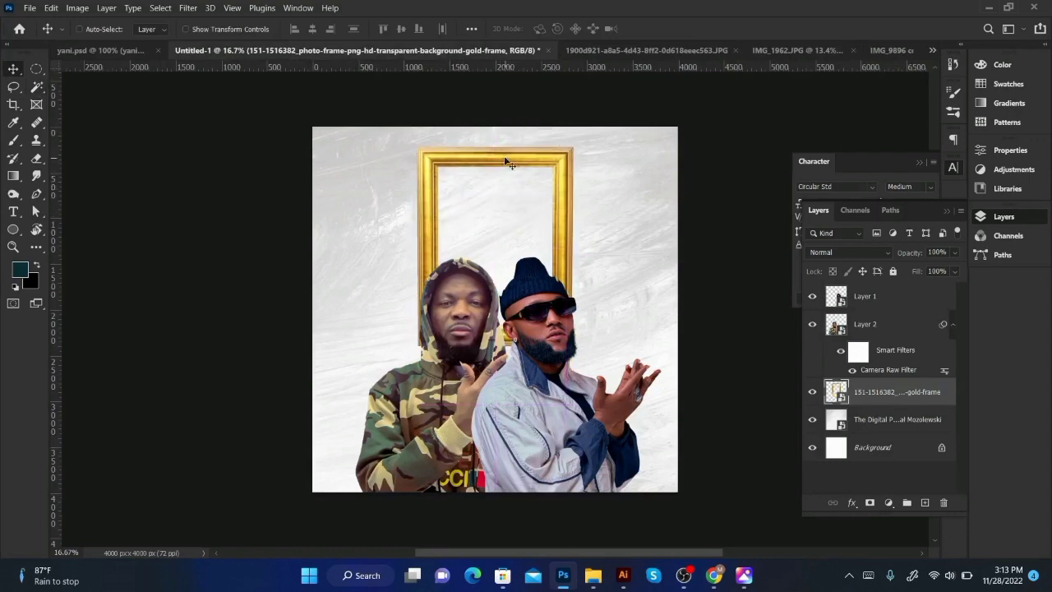
# Step: Bring the green-hoodie portrait into Untitled-1, order it below the gold frame, and scale and position it so the man fits inside the frame
pyautogui.click(647, 50)
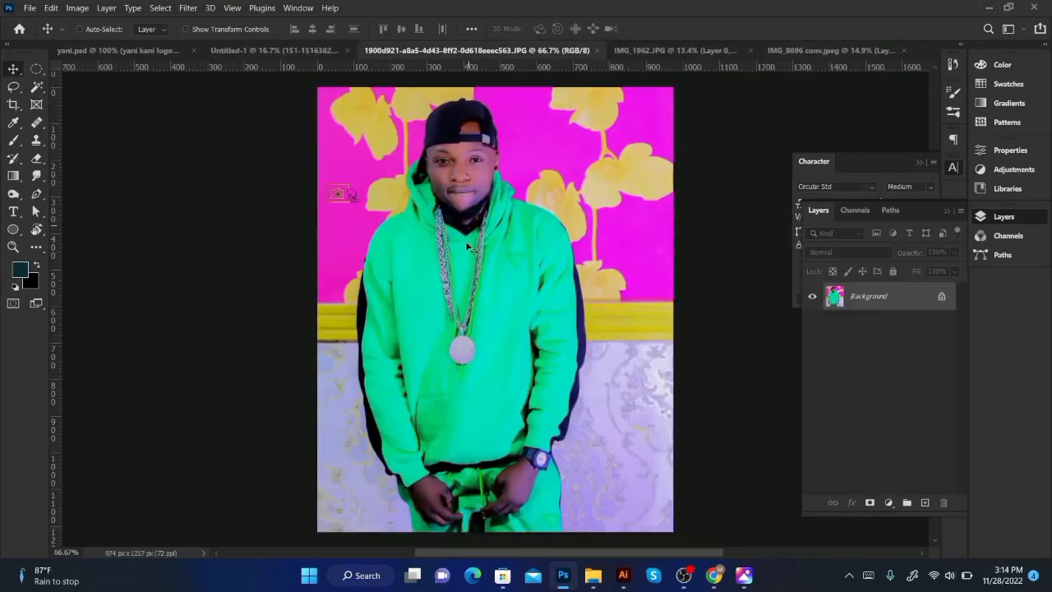
pyautogui.moveTo(467, 245); pyautogui.dragTo(508, 278)
pyautogui.moveTo(879, 393); pyautogui.dragTo(876, 433)
pyautogui.hotkey('ctrl', 't')
pyautogui.moveTo(539, 219); pyautogui.dragTo(584, 128)
pyautogui.moveTo(508, 261); pyautogui.dragTo(526, 285)
pyautogui.click(678, 29)
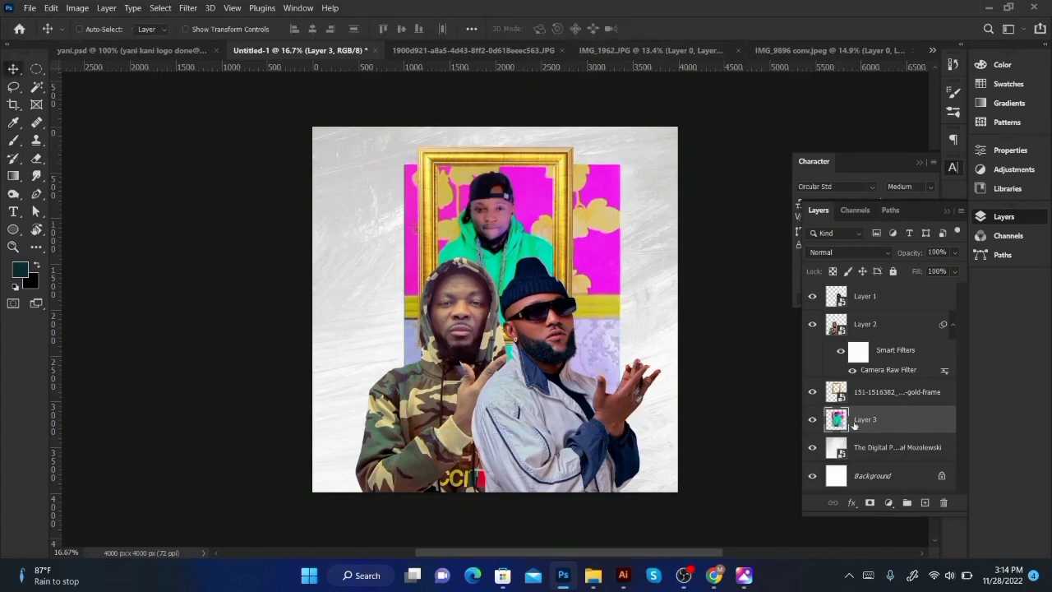
# Step: Add a layer mask to Layer 3 and paint out the portrait areas extending beyond both sides of the gold frame
pyautogui.click(870, 502)
pyautogui.press('b')
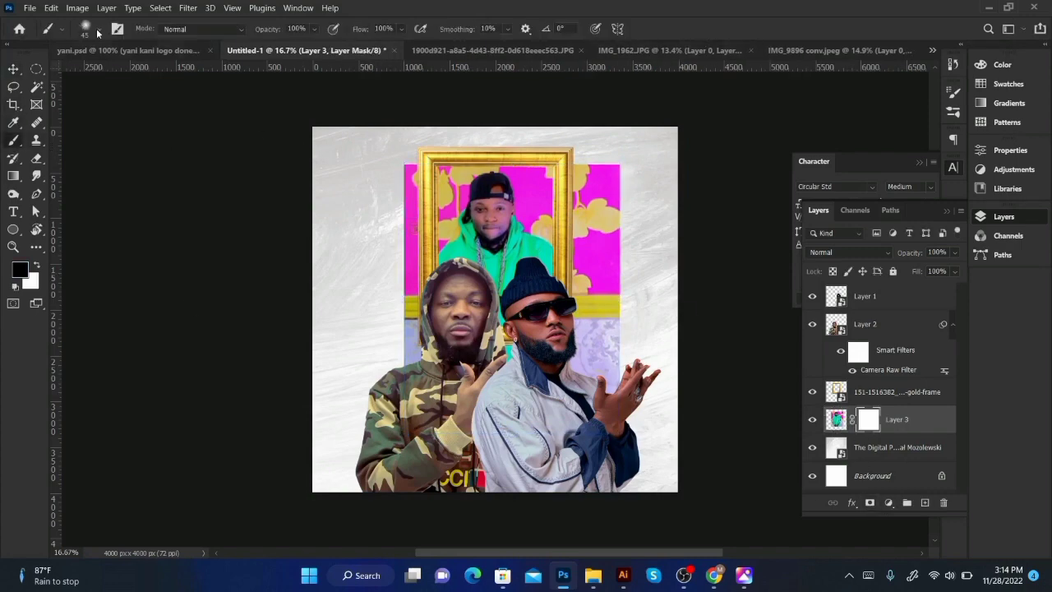
pyautogui.moveTo(604, 164)
pyautogui.mouseDown()
pyautogui.moveTo(610, 452)
pyautogui.moveTo(633, 169)
pyautogui.moveTo(609, 359)
pyautogui.moveTo(574, 238)
pyautogui.moveTo(563, 456)
pyautogui.moveTo(565, 159)
pyautogui.mouseUp()
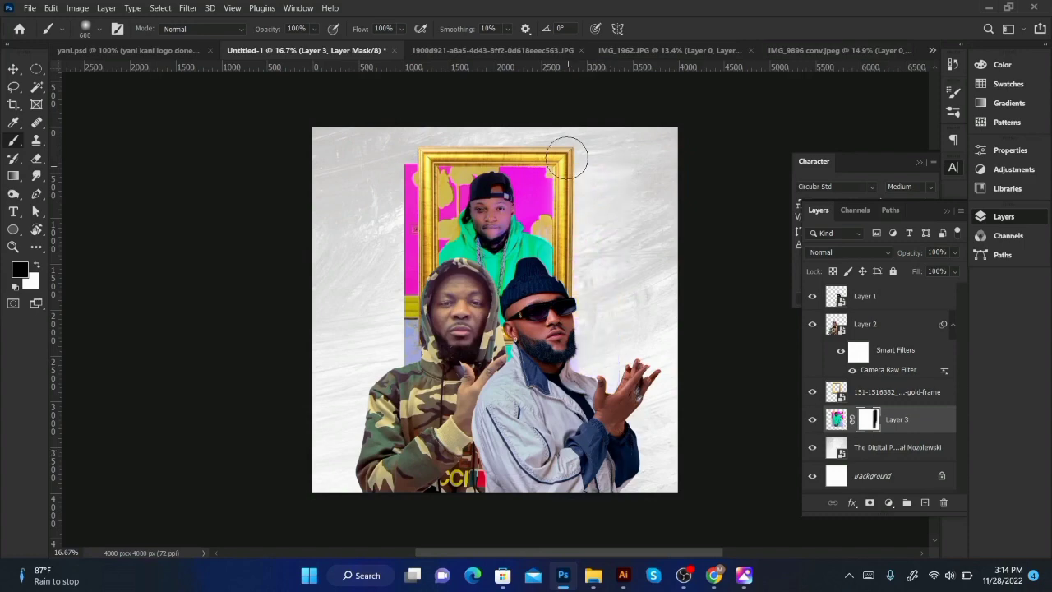
pyautogui.moveTo(403, 161)
pyautogui.mouseDown()
pyautogui.moveTo(401, 499)
pyautogui.moveTo(383, 360)
pyautogui.mouseUp()
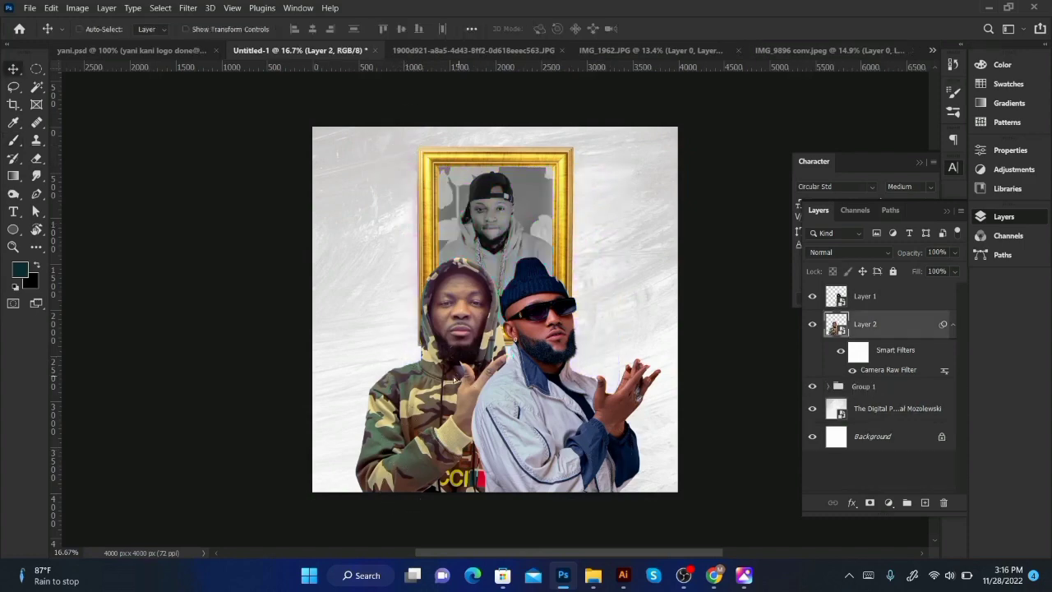
# Step: Move the hooded man left, shift the man in sunglasses slightly right, and enlarge the latter slightly
pyautogui.moveTo(468, 375); pyautogui.dragTo(429, 375)
pyautogui.click(864, 297)
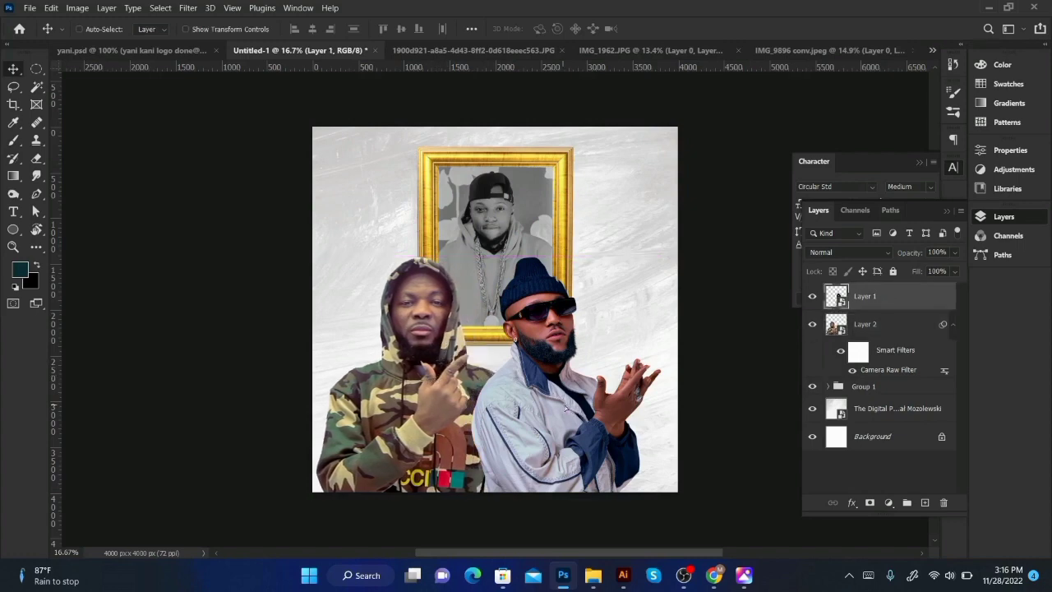
pyautogui.moveTo(532, 245); pyautogui.dragTo(539, 244)
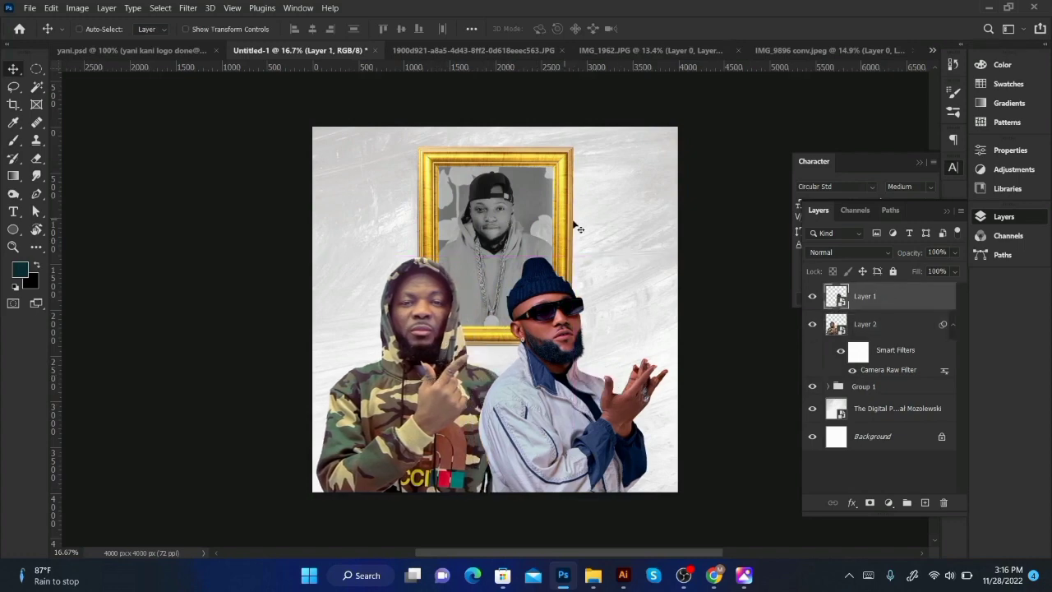
pyautogui.hotkey('ctrl', 't')
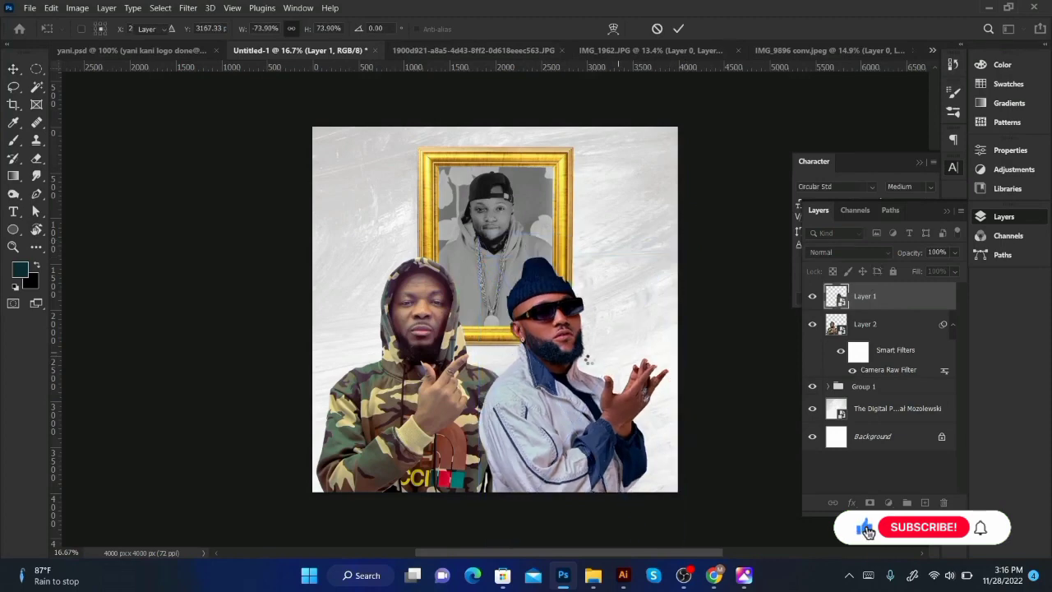
pyautogui.press('Return')
pyautogui.moveTo(570, 383); pyautogui.dragTo(529, 393)
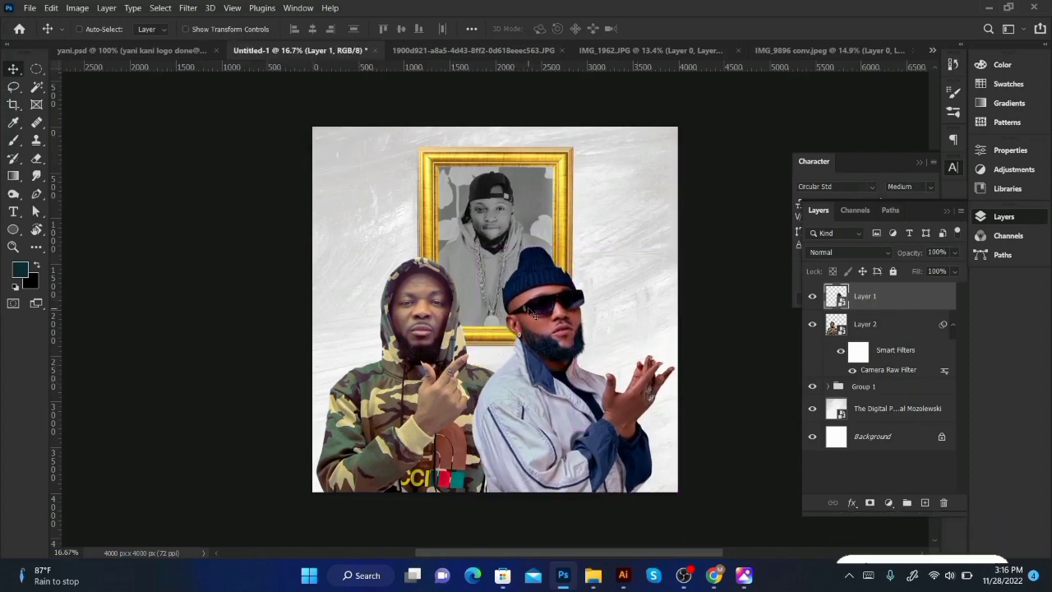
# Step: Paint a black shadow along the frame's right and top edges on a new layer below Group 1, and set its opacity to 48%
pyautogui.click(886, 409)
pyautogui.hotkey('ctrl', 'alt', 'shift', 'n')
pyautogui.press('b')
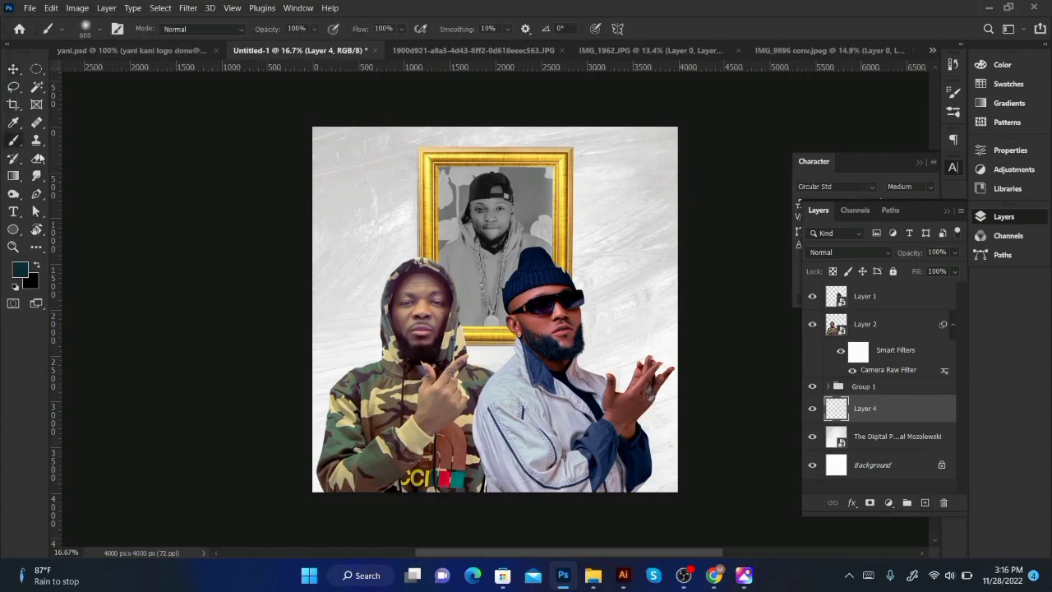
pyautogui.press('x')
pyautogui.moveTo(567, 153); pyautogui.dragTo(567, 318)
pyautogui.moveTo(564, 153); pyautogui.dragTo(448, 155)
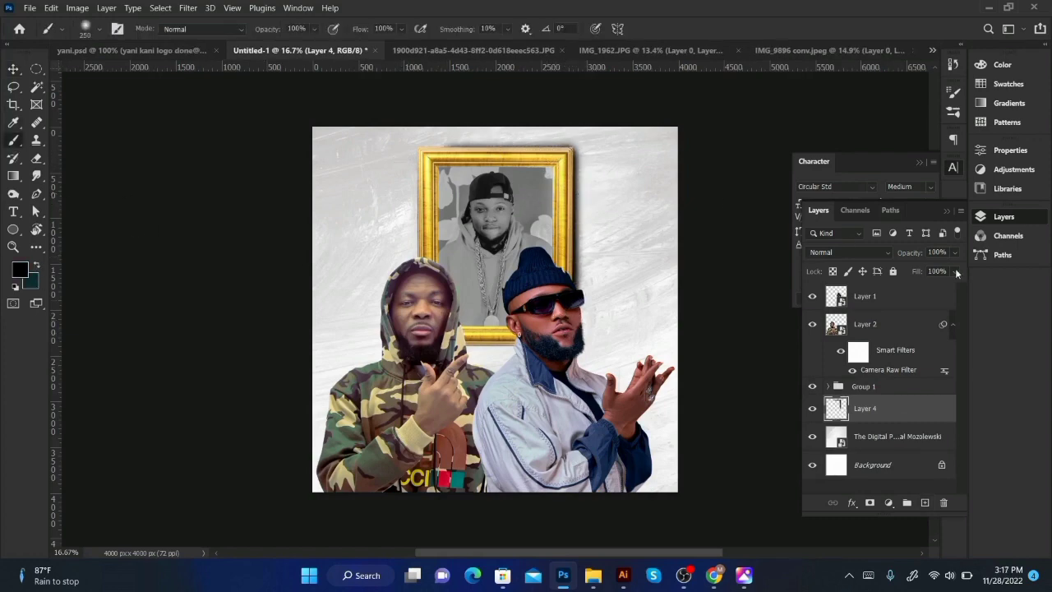
pyautogui.moveTo(909, 257)
pyautogui.mouseDown()
pyautogui.moveTo(857, 269)
pyautogui.moveTo(885, 271)
pyautogui.mouseUp()
# Step: Soften the frame's shadow with a Gaussian Blur of 8.8 pixels
pyautogui.click(189, 7)
pyautogui.moveTo(271, 171)
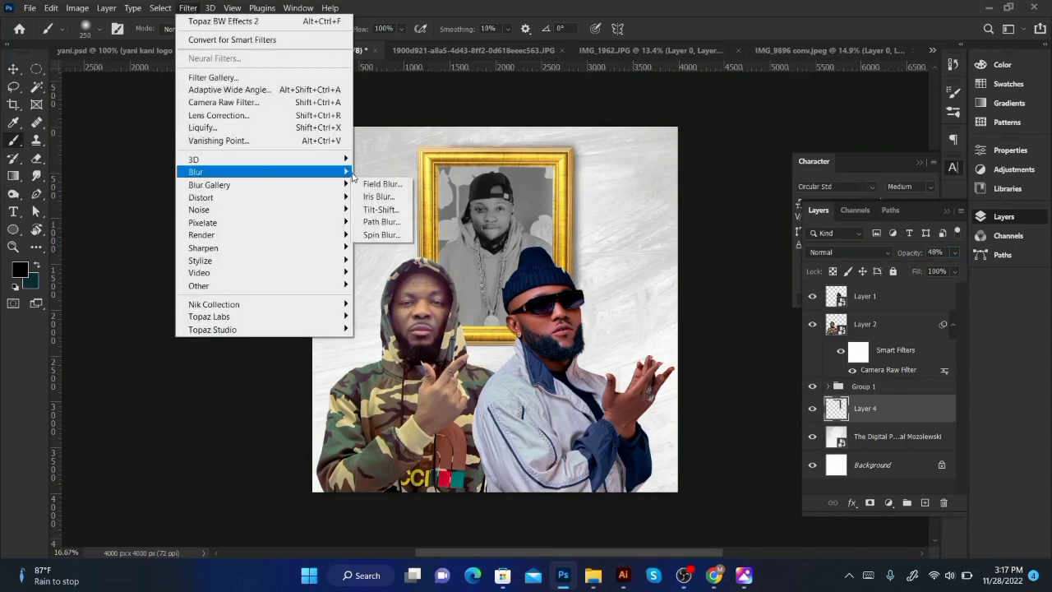
pyautogui.click(379, 218)
pyautogui.moveTo(498, 108); pyautogui.dragTo(760, 92)
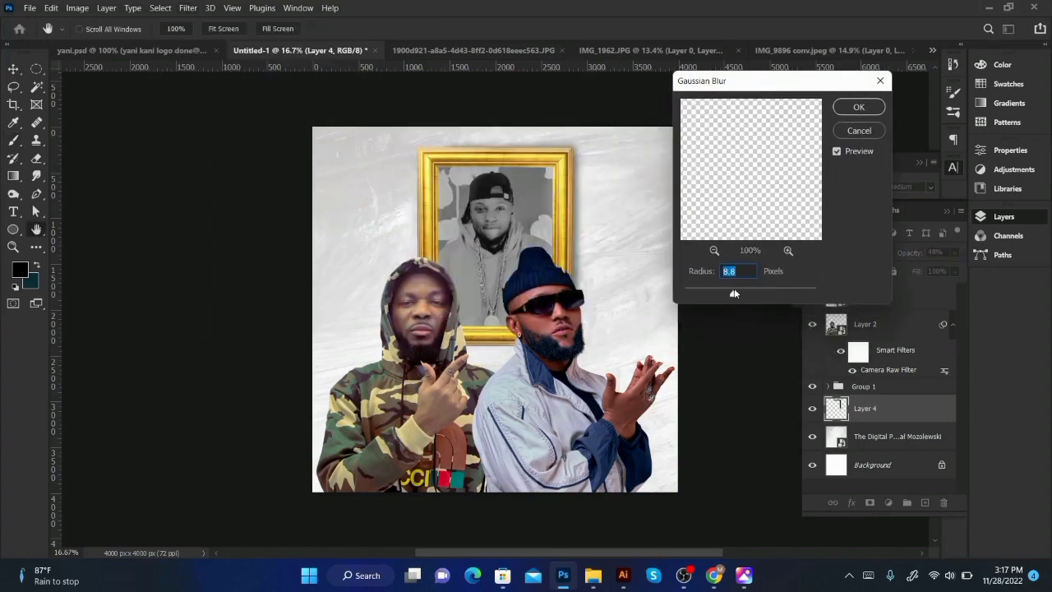
pyautogui.click(854, 107)
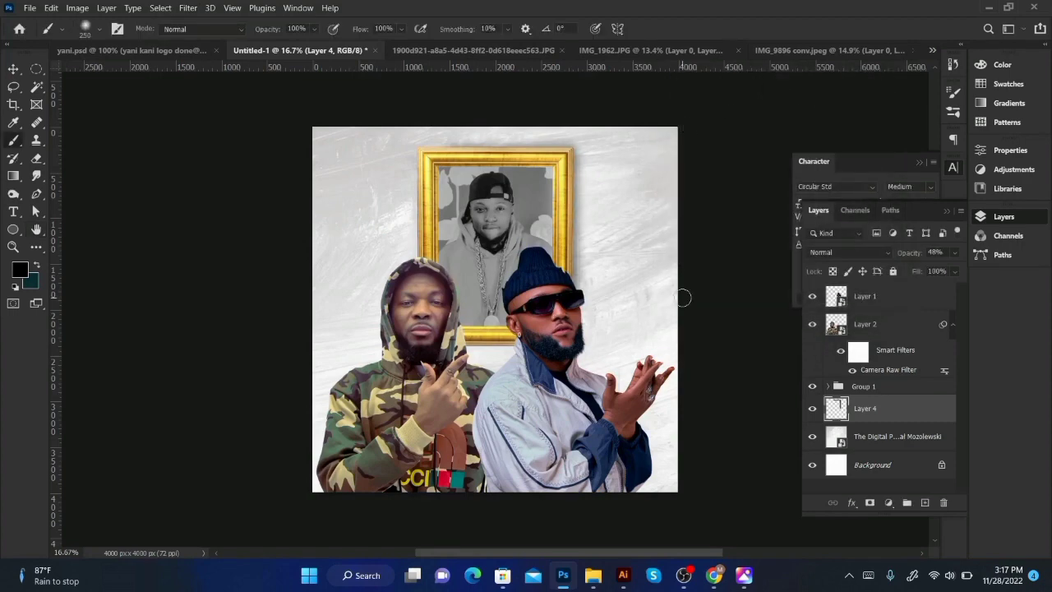
# Step: Group Layer 1 and Layer 2, add a mask to the group, and fade the two men's lower bodies with a linear gradient
pyautogui.click(871, 302)
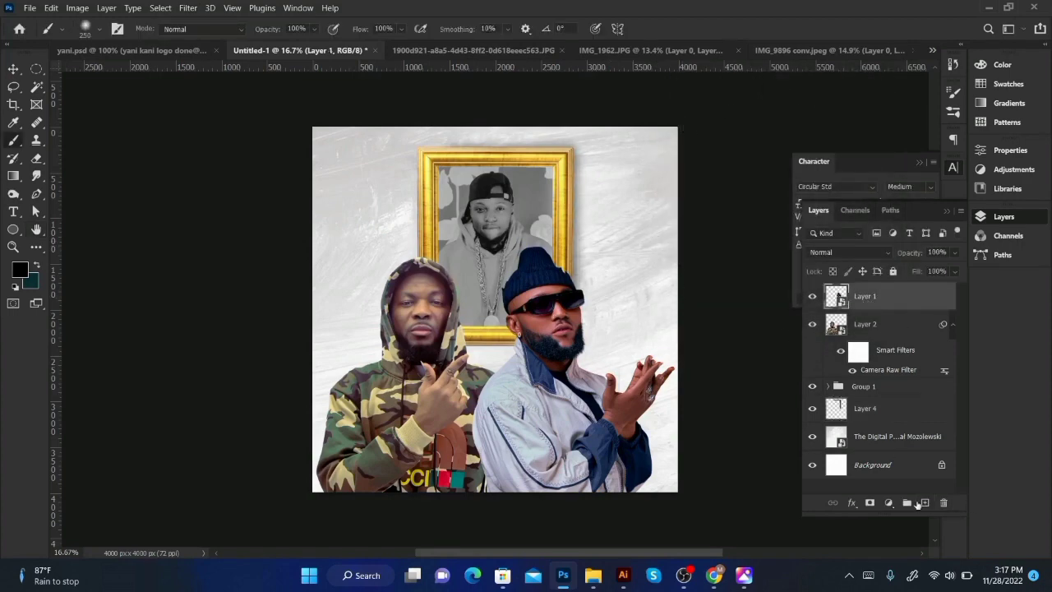
pyautogui.keyDown('shift'); pyautogui.click(876, 327); pyautogui.keyUp('shift')
pyautogui.hotkey('ctrl', 'g')
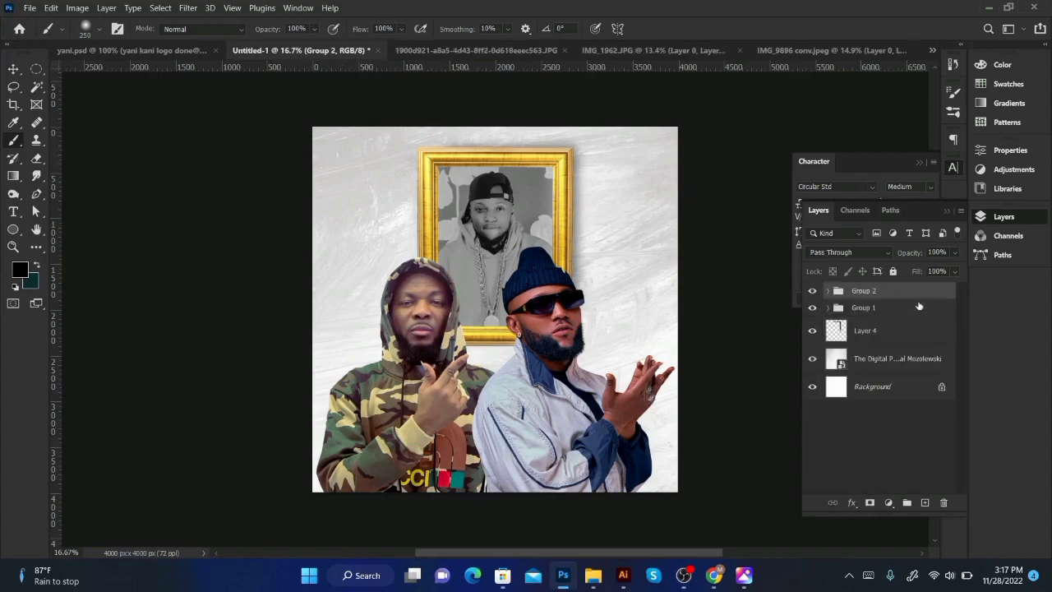
pyautogui.click(870, 503)
pyautogui.press('g')
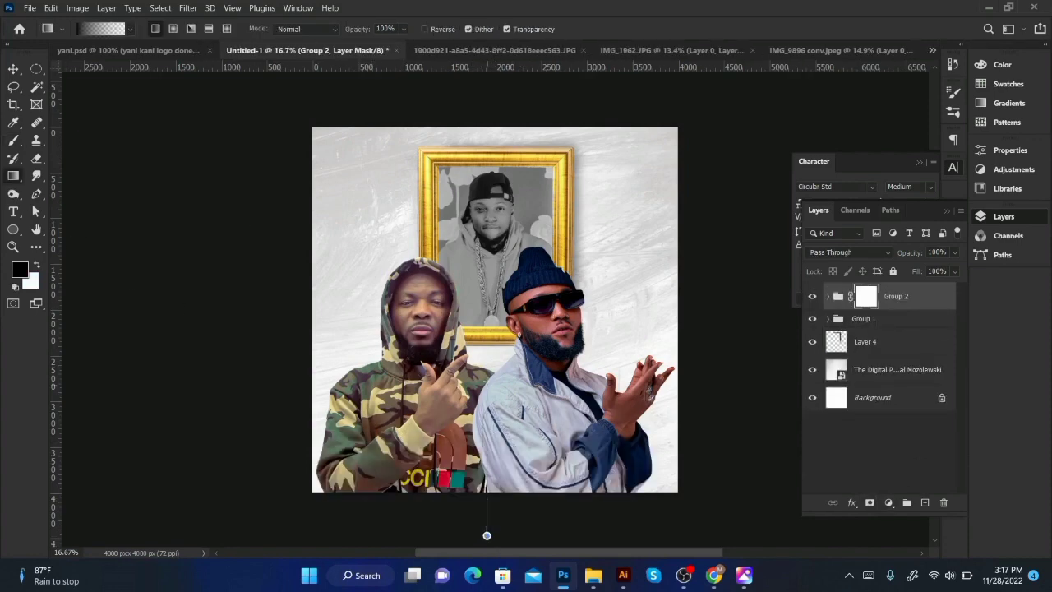
pyautogui.moveTo(486, 388); pyautogui.dragTo(487, 535)
# Step: Mask Group 1 to hide the framed picture showing through the men's faded clothing, and ready a soft brush on Group 2's mask
pyautogui.click(857, 325)
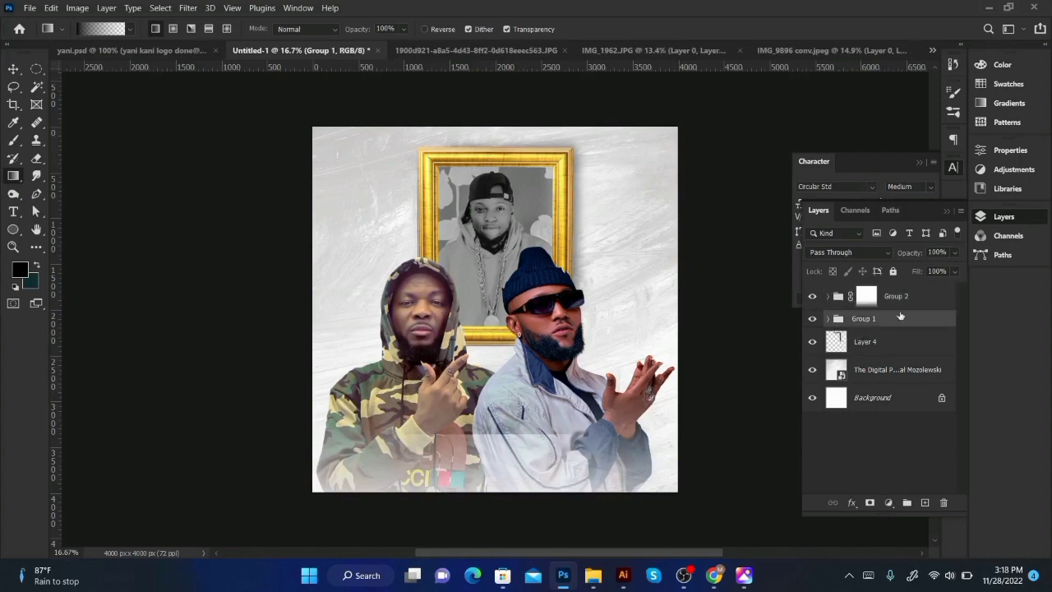
pyautogui.click(870, 502)
pyautogui.press('b')
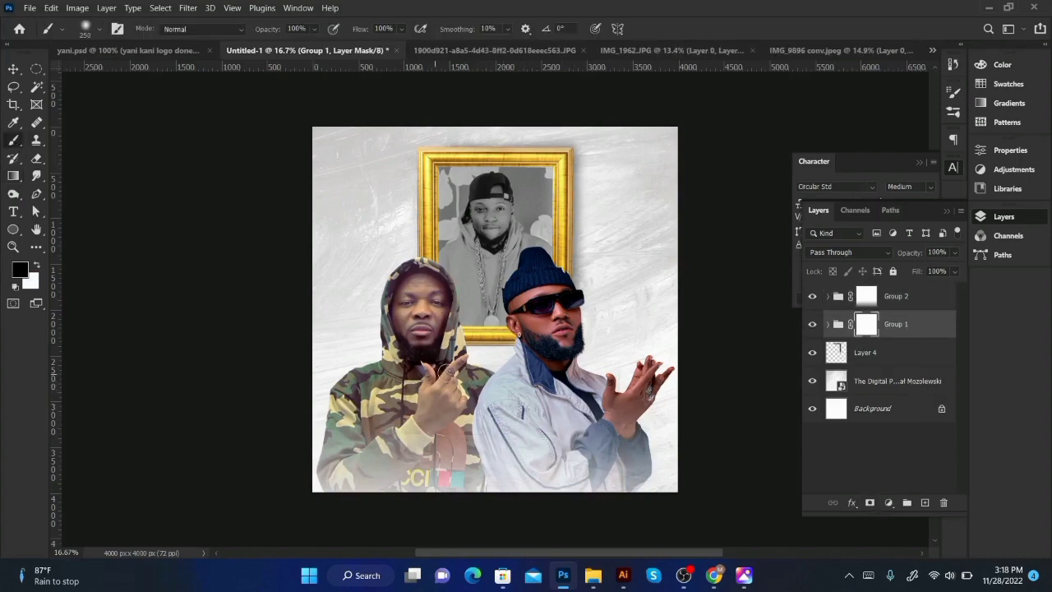
pyautogui.press('z')
pyautogui.moveTo(439, 371)
pyautogui.mouseDown()
pyautogui.moveTo(567, 374)
pyautogui.moveTo(454, 378)
pyautogui.mouseUp()
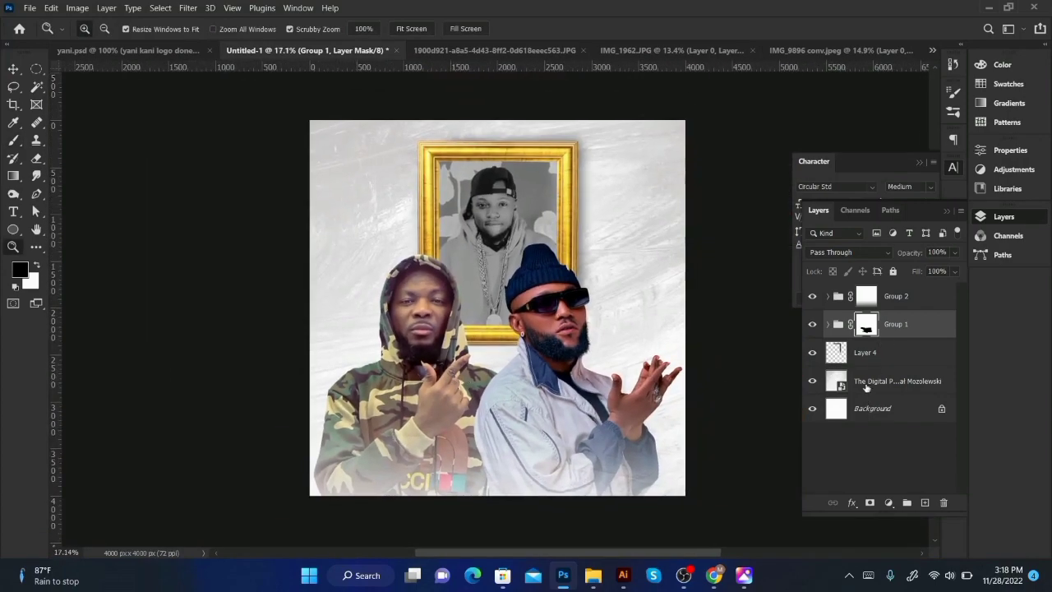
pyautogui.click(867, 301)
pyautogui.press('b')
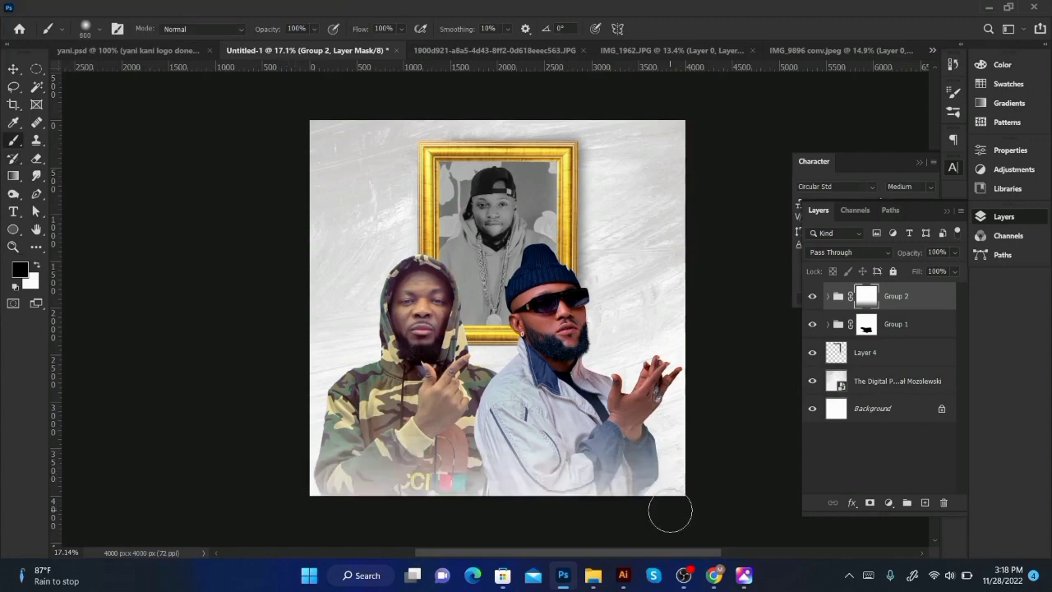
# Step: Place Mix and Match.jpg from the Downloads folder above Group 2 and scale it to 801.43% to span the canvas width
pyautogui.click(593, 575)
pyautogui.click(924, 161)
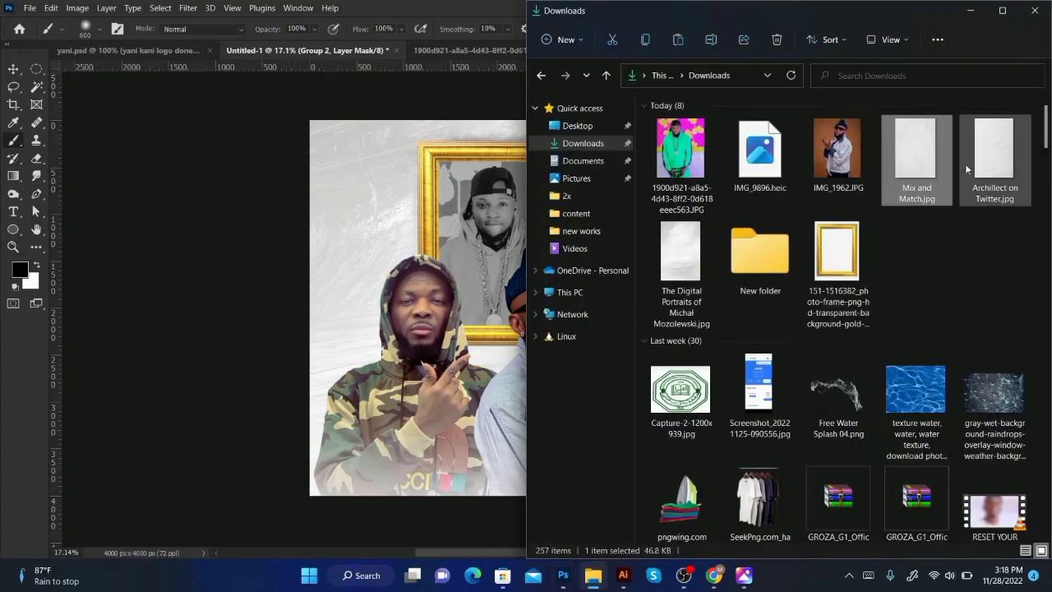
pyautogui.moveTo(669, 255); pyautogui.dragTo(460, 427)
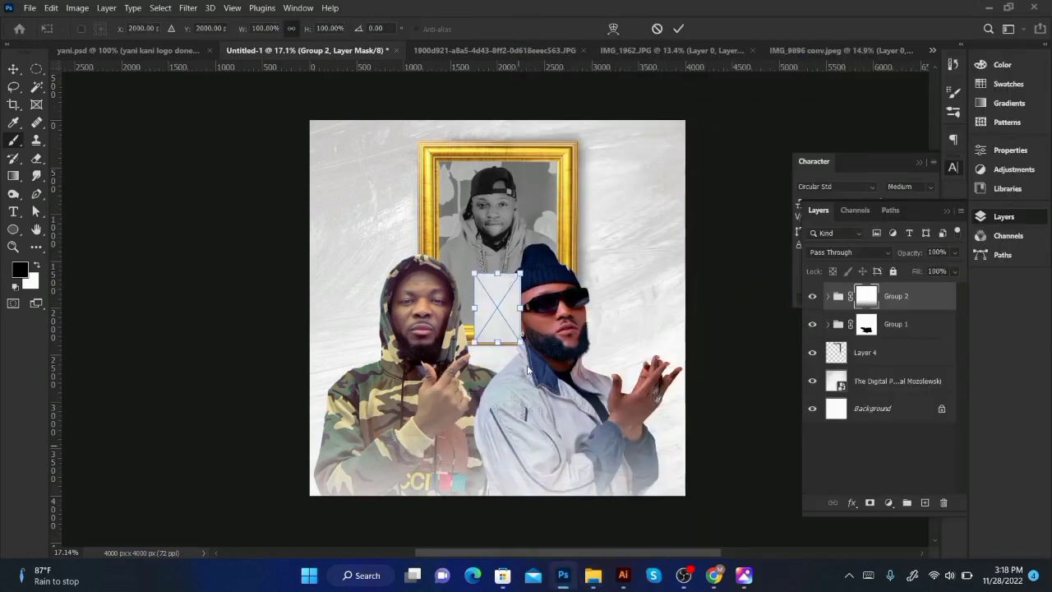
pyautogui.moveTo(746, 157); pyautogui.dragTo(801, 105)
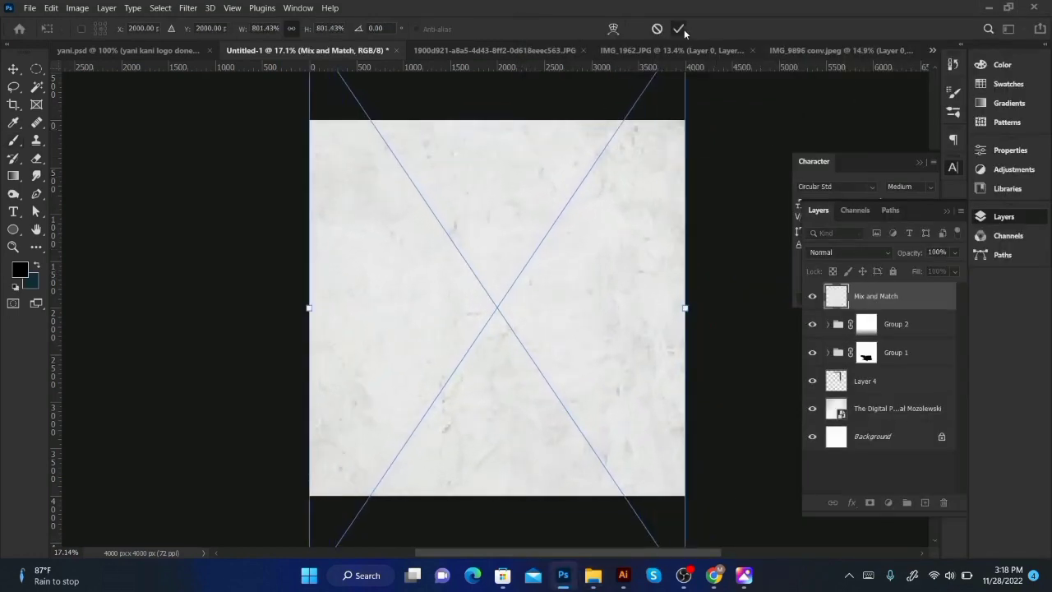
pyautogui.click(679, 29)
# Step: Move the Mix and Match texture down over the men's lower bodies and blend its top edge with a gradient layer mask
pyautogui.click(13, 71)
pyautogui.moveTo(464, 304); pyautogui.dragTo(474, 453)
pyautogui.moveTo(587, 445); pyautogui.dragTo(593, 439)
pyautogui.click(869, 502)
pyautogui.click(13, 176)
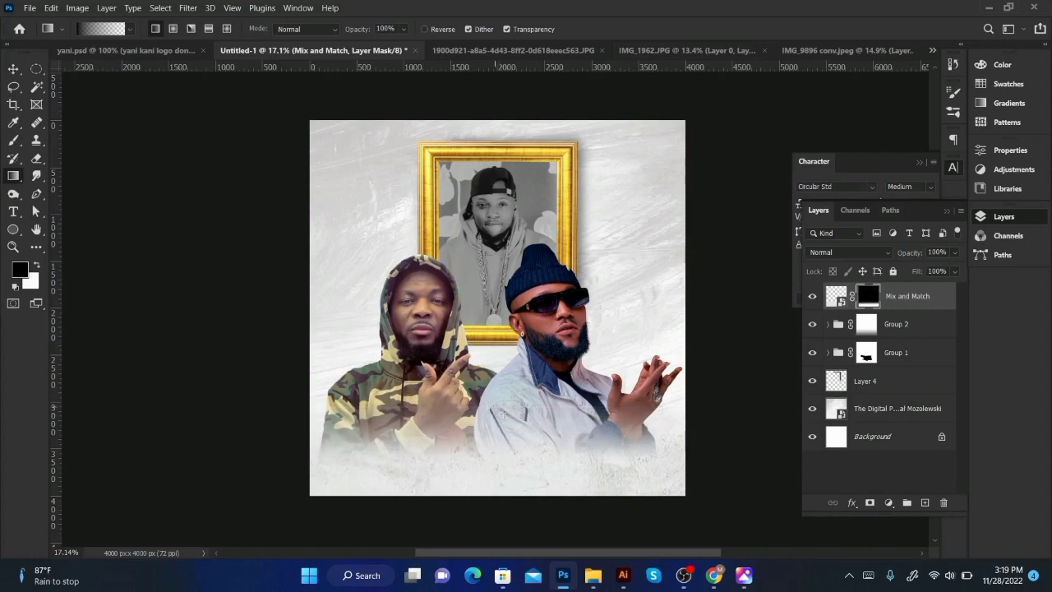
# Step: Lower the opacity of the Mix and Match layer to 54%
pyautogui.moveTo(915, 251); pyautogui.dragTo(898, 258)
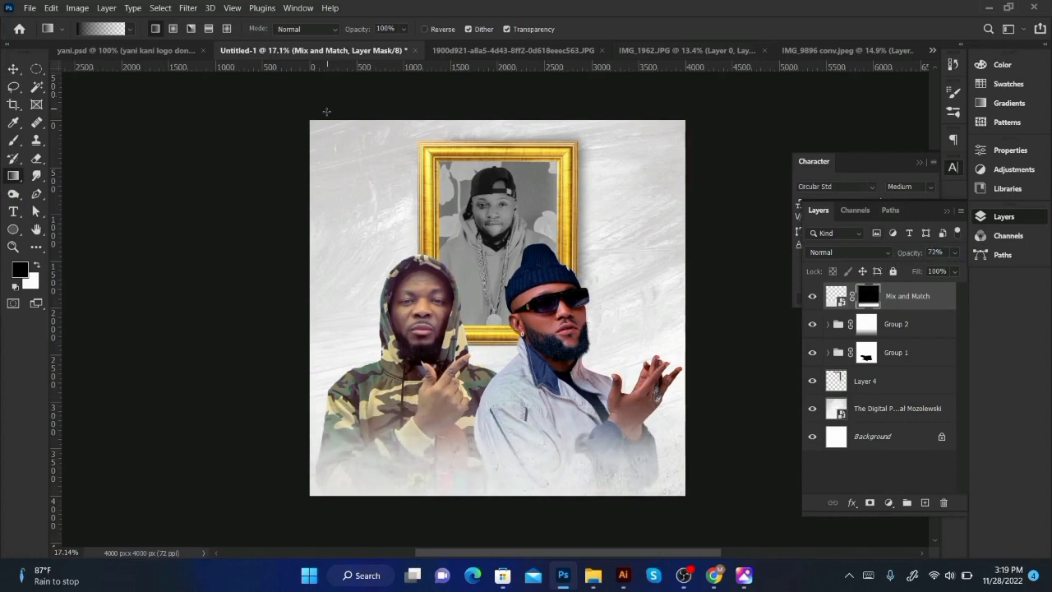
pyautogui.moveTo(913, 253); pyautogui.dragTo(908, 257)
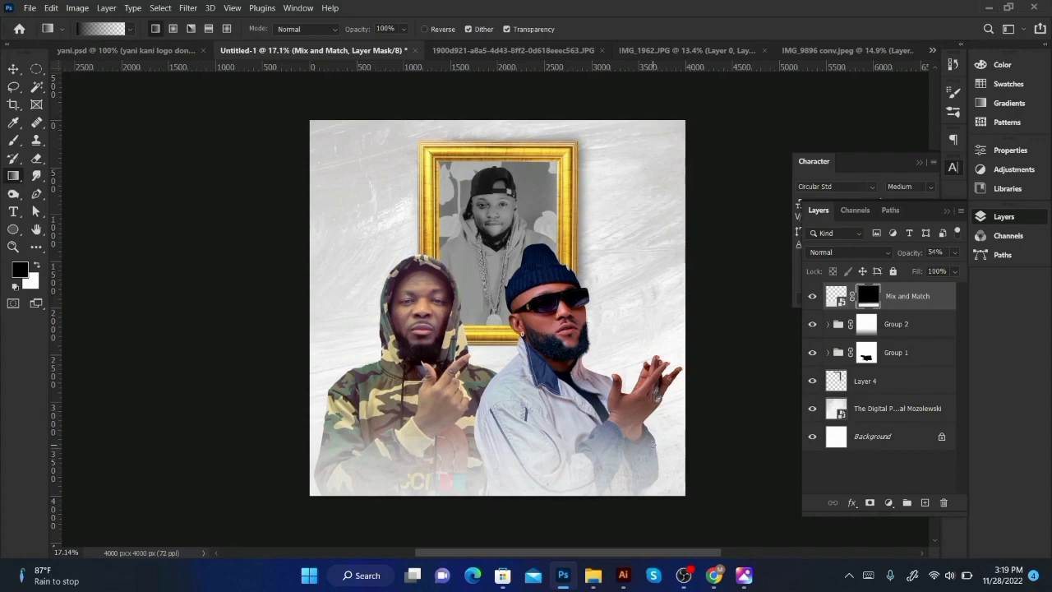
# Step: Add the text KYAU as a new text layer over the hooded man's chest
pyautogui.click(14, 212)
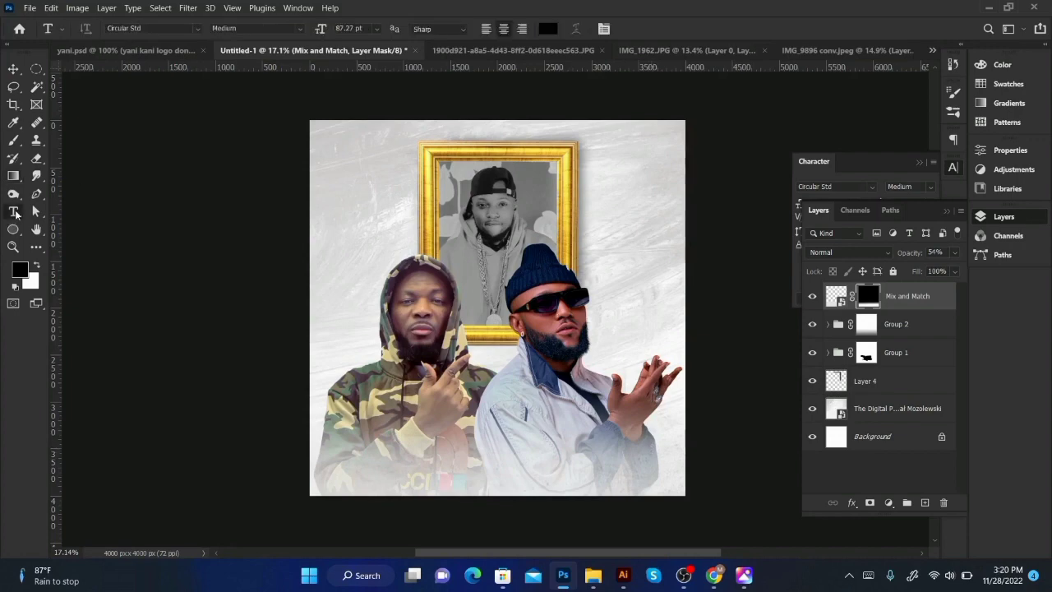
pyautogui.click(413, 398)
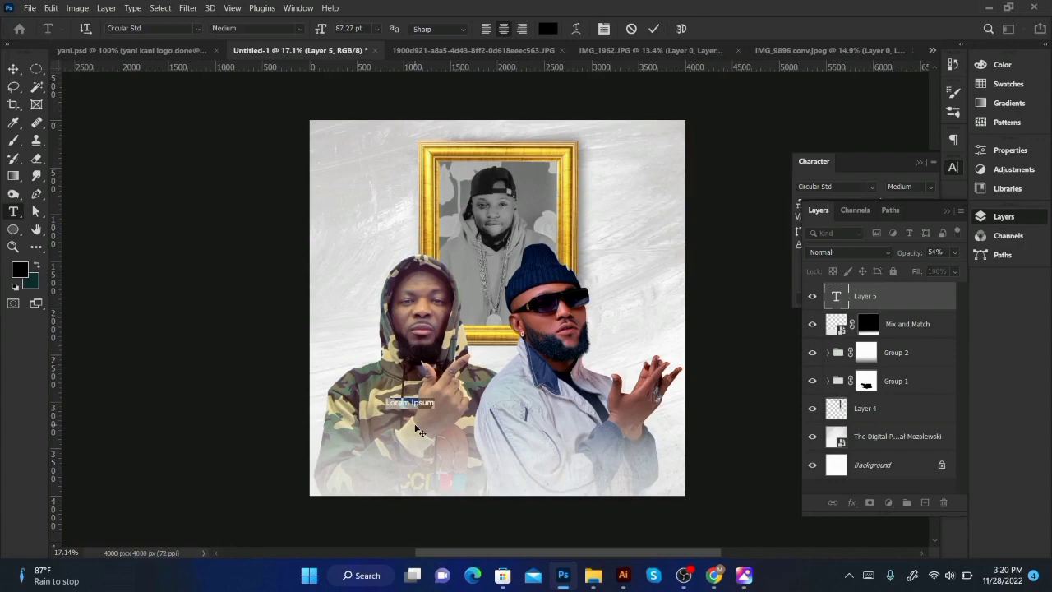
pyautogui.write('YANI')
pyautogui.click(655, 29)
# Step: Format the KYAU text in Montserrat Bold at 847 pt
pyautogui.click(889, 171)
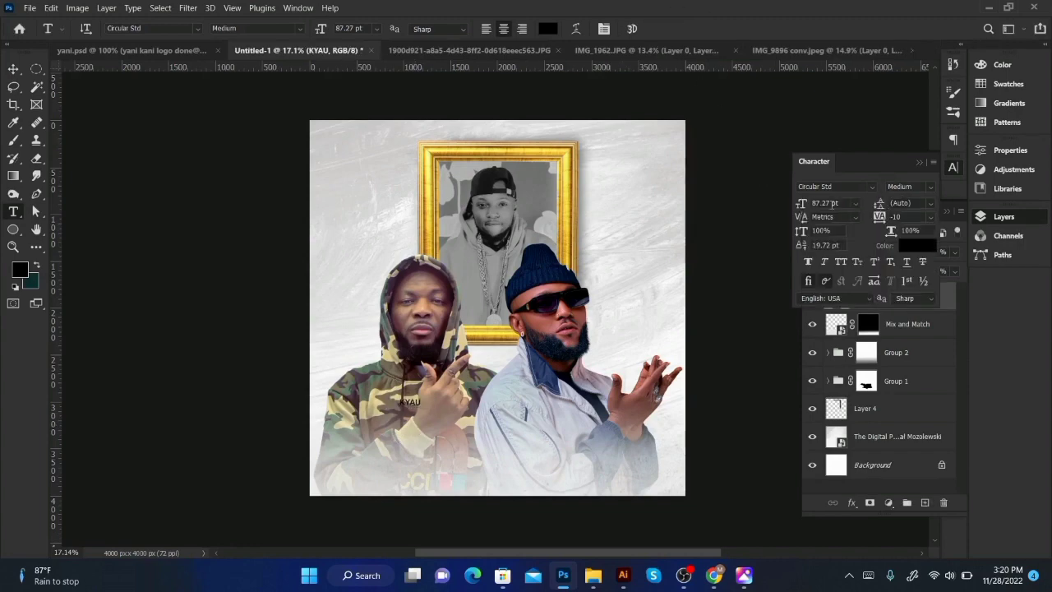
pyautogui.moveTo(800, 204); pyautogui.dragTo(826, 206)
pyautogui.click(871, 187)
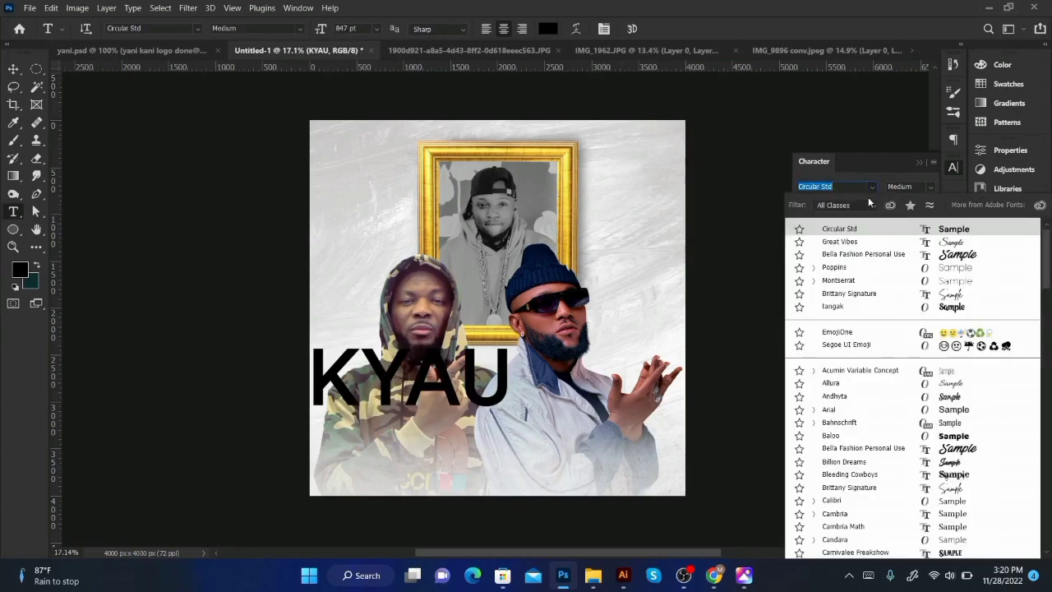
pyautogui.click(846, 283)
pyautogui.click(932, 188)
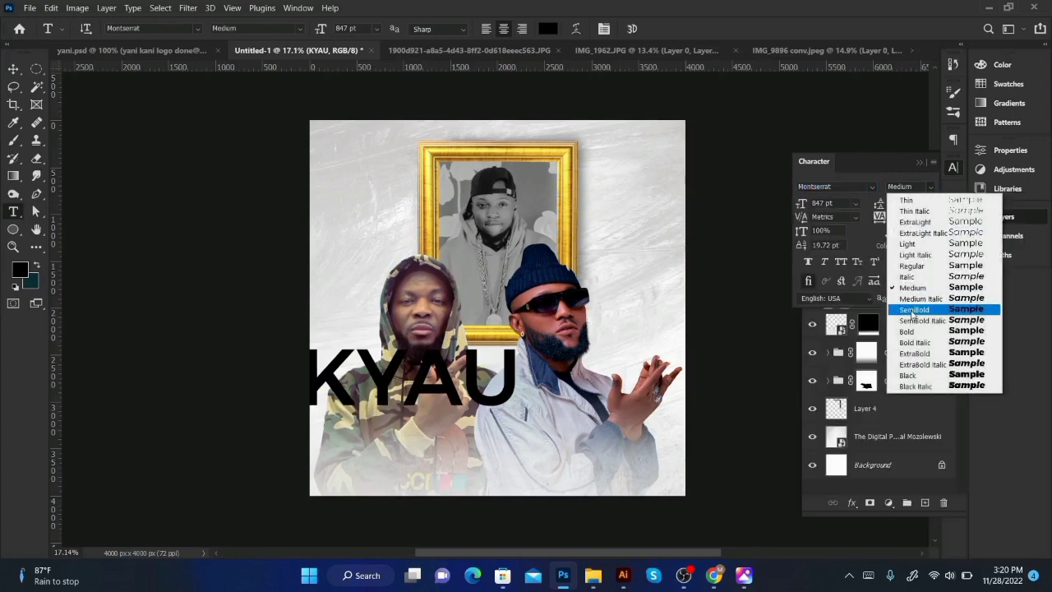
pyautogui.click(913, 331)
# Step: Move the KYAU text down over the men's lower bodies and centre it horizontally on the canvas
pyautogui.click(14, 70)
pyautogui.moveTo(460, 394); pyautogui.dragTo(523, 449)
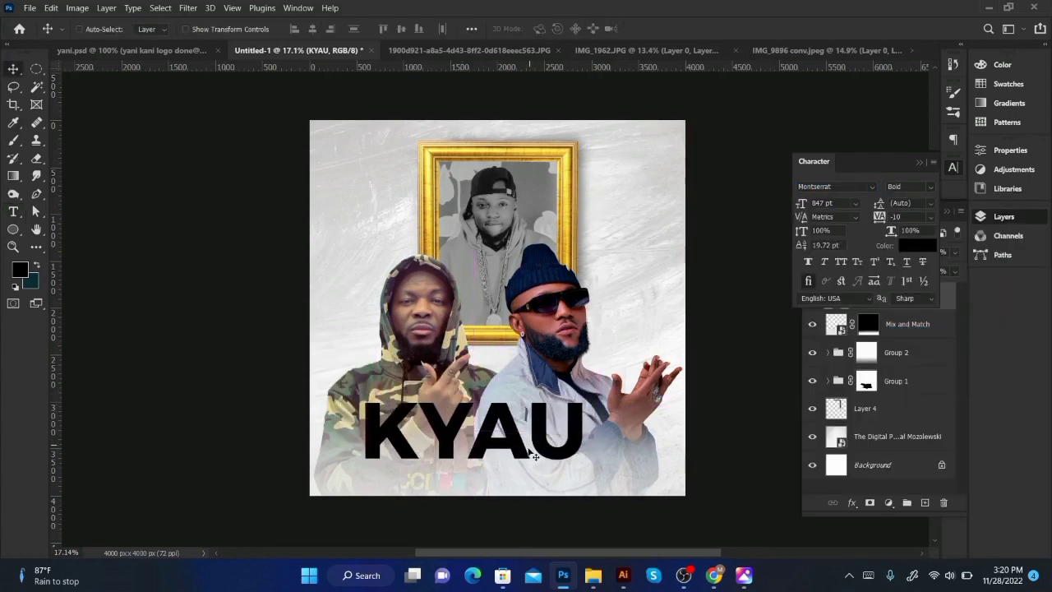
pyautogui.hotkey('ctrl', 'a')
pyautogui.click(313, 29)
pyautogui.hotkey('ctrl', 'd')
pyautogui.click(954, 140)
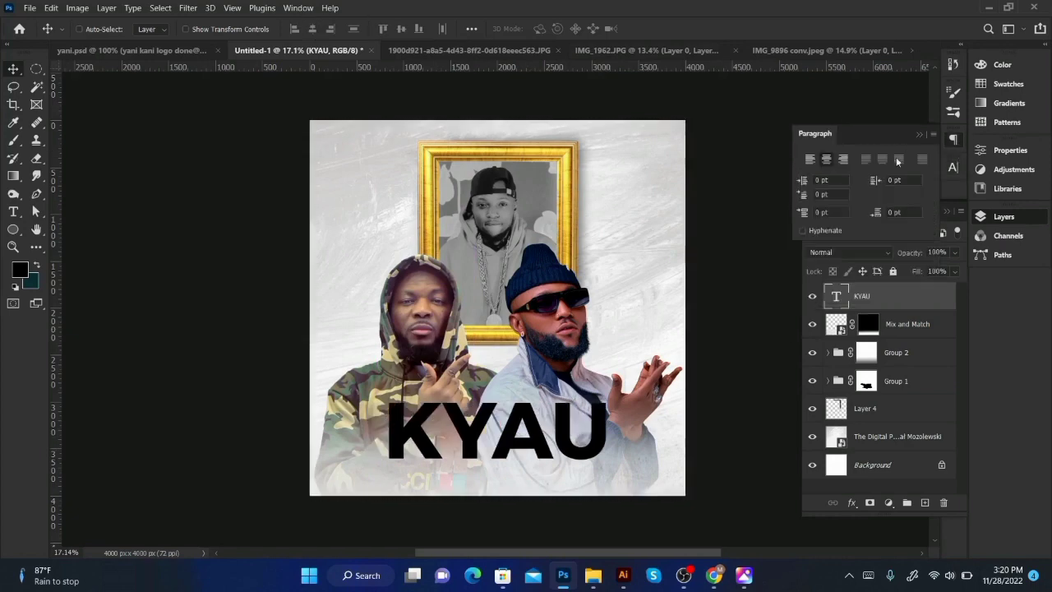
pyautogui.click(949, 171)
pyautogui.click(922, 245)
pyautogui.click(553, 338)
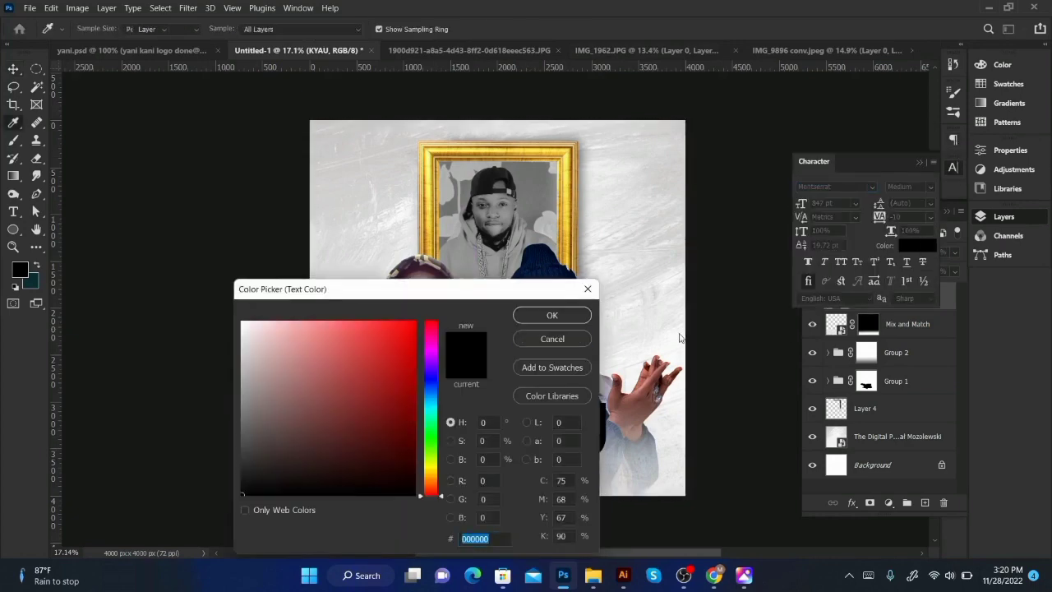
# Step: Apply a Gradient Overlay to the KYAU text and set the gradient's end stop to orange f88e05
pyautogui.rightClick(950, 296)
pyautogui.click(719, 172)
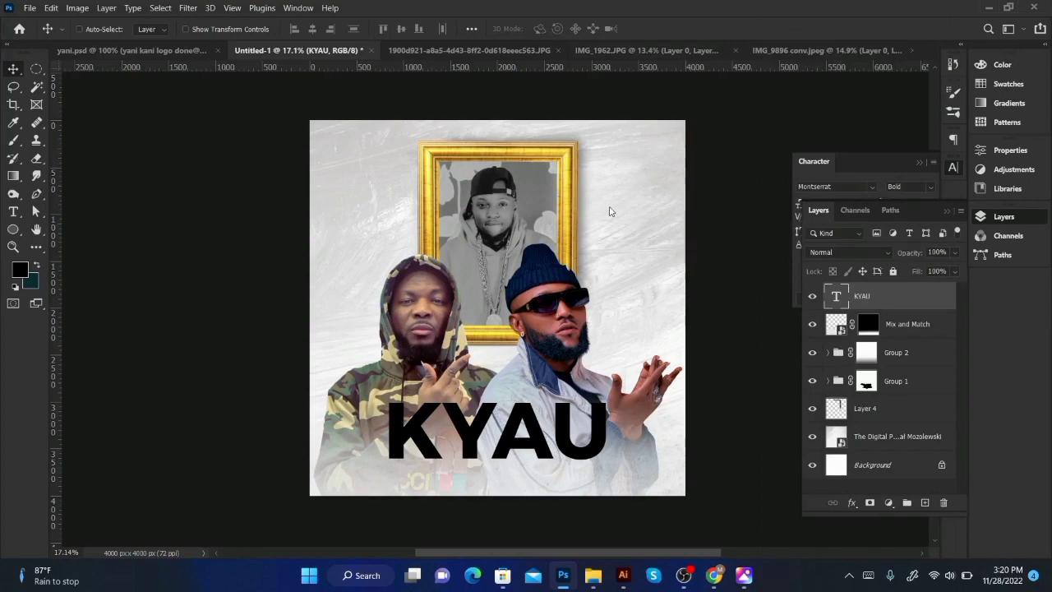
pyautogui.click(513, 267)
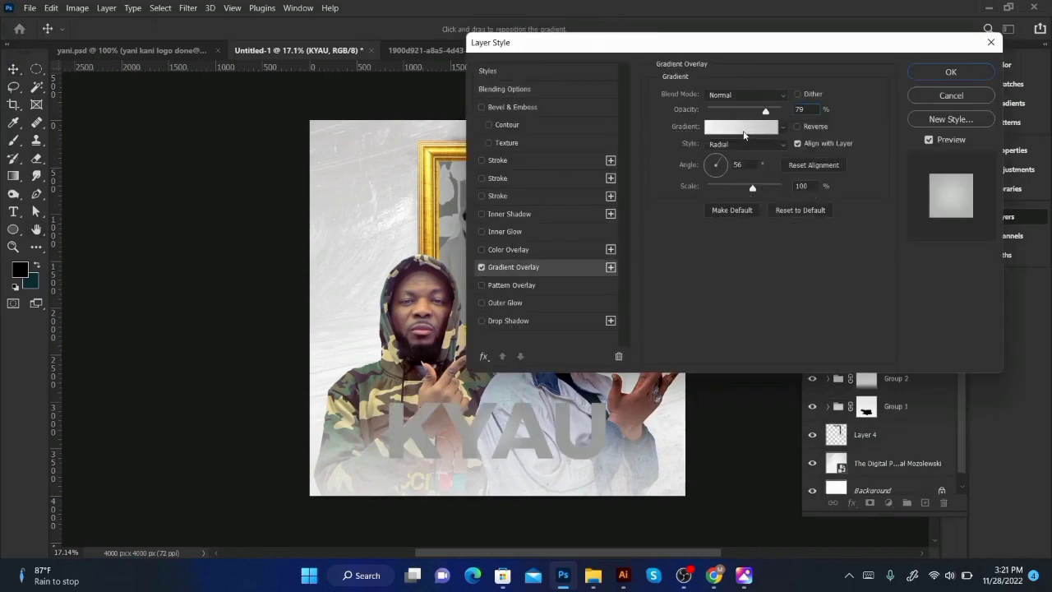
pyautogui.click(718, 126)
pyautogui.click(748, 309)
pyautogui.click(1025, 309)
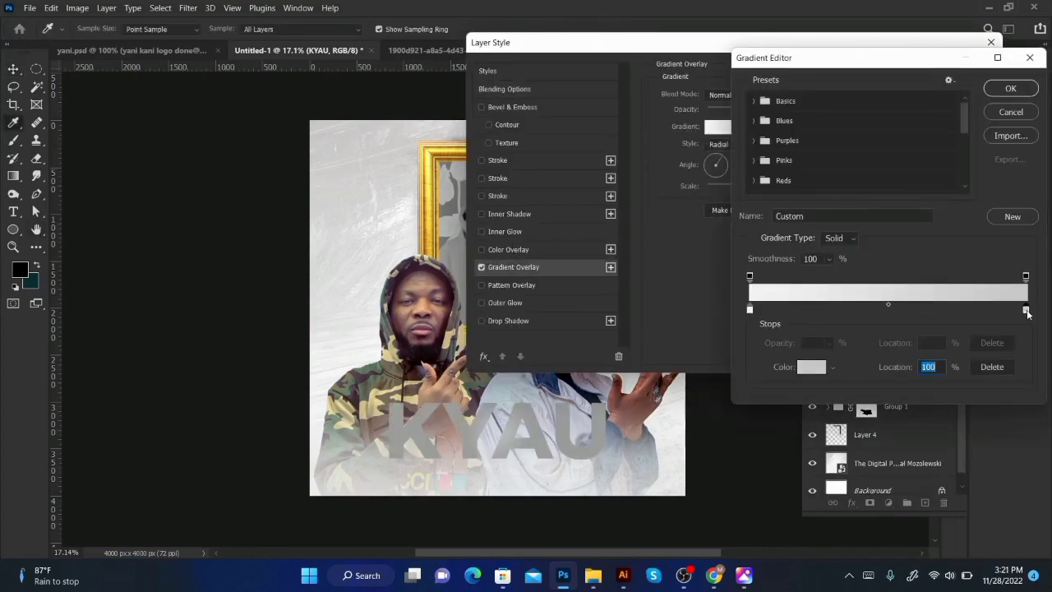
pyautogui.doubleClick(1025, 310)
pyautogui.write('ff6600')
pyautogui.moveTo(441, 309); pyautogui.dragTo(709, 113)
pyautogui.moveTo(696, 306); pyautogui.dragTo(697, 301)
pyautogui.moveTo(678, 147); pyautogui.dragTo(666, 149)
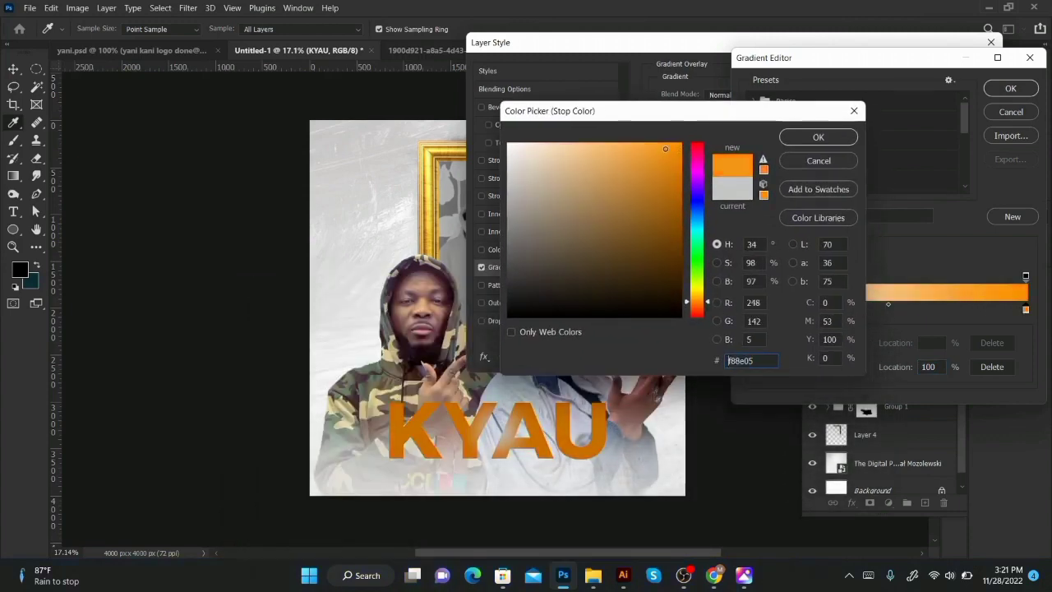
pyautogui.click(819, 136)
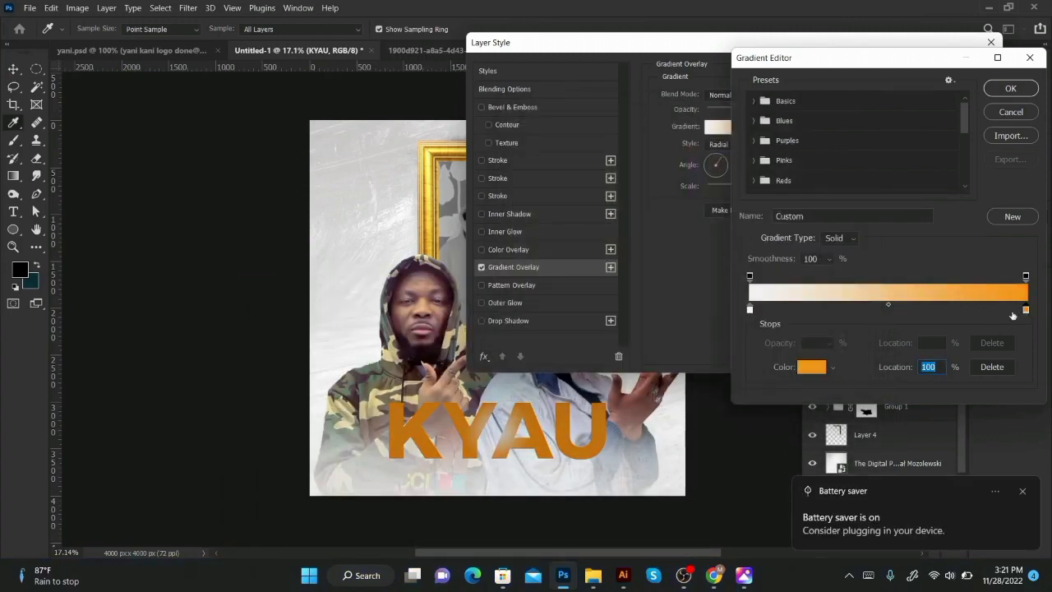
# Step: Lighten the end stop of the KYAU gradient to ffa838 and accept the gradient
pyautogui.click(750, 310)
pyautogui.click(1025, 310)
pyautogui.doubleClick(1027, 310)
pyautogui.click(646, 142)
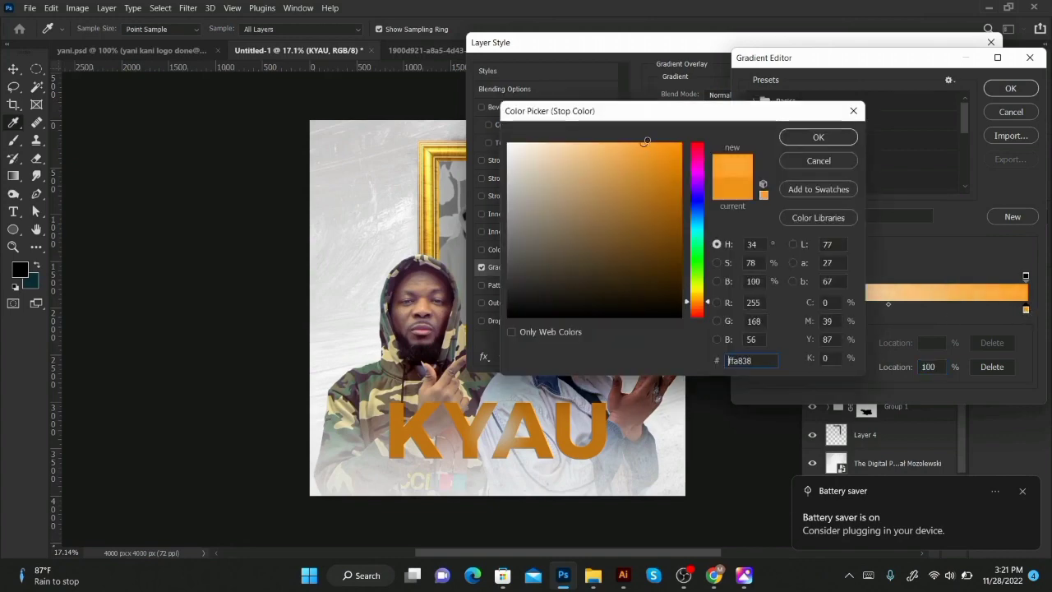
pyautogui.click(804, 140)
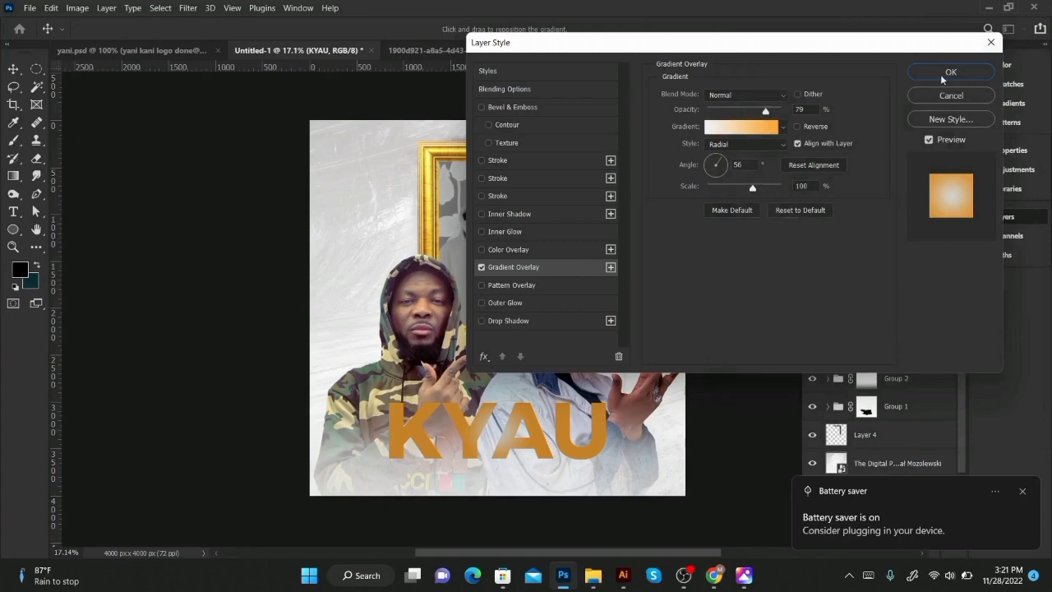
# Step: Add a 16 px cream outside stroke to the KYAU text and change its font weight to Black
pyautogui.click(493, 165)
pyautogui.moveTo(752, 98); pyautogui.dragTo(717, 98)
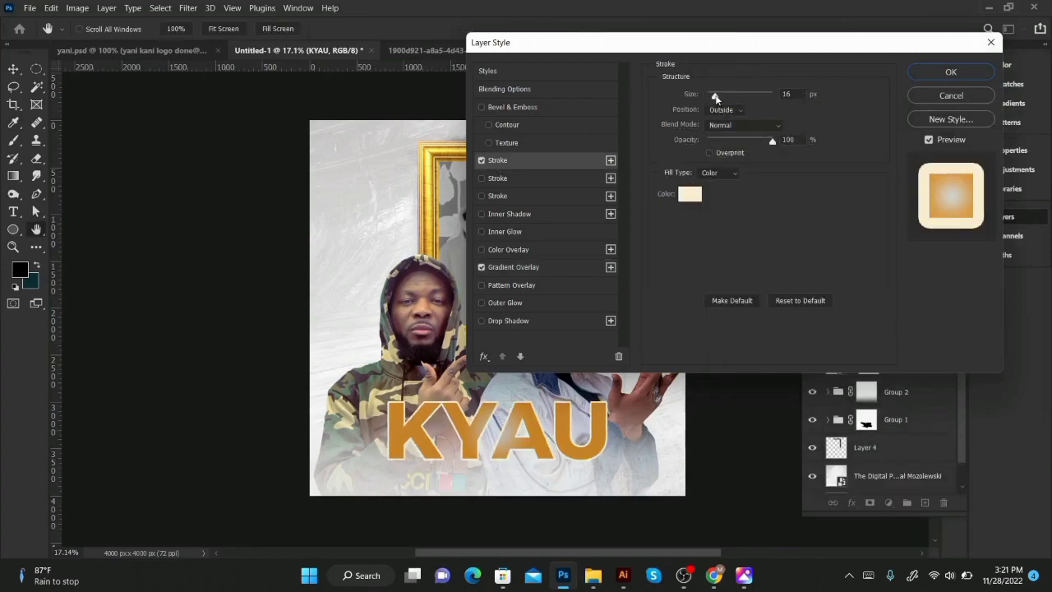
pyautogui.click(984, 76)
pyautogui.click(930, 188)
pyautogui.click(916, 376)
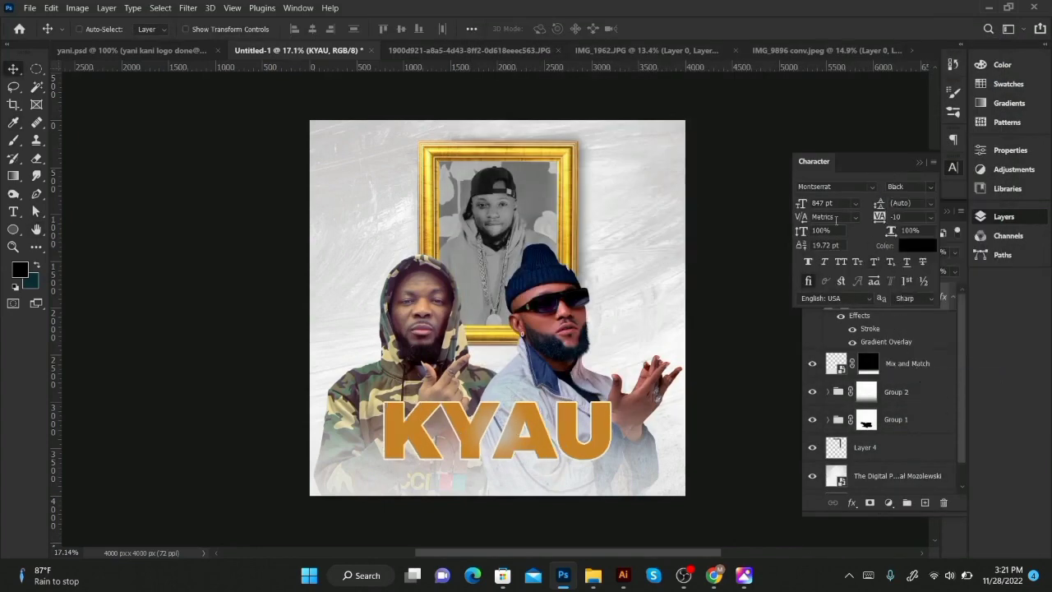
# Step: Skew the KYAU text so it slants upward to the right, and nudge it down over the men's lower bodies
pyautogui.hotkey('ctrl', 't')
pyautogui.rightClick(540, 417)
pyautogui.click(575, 170)
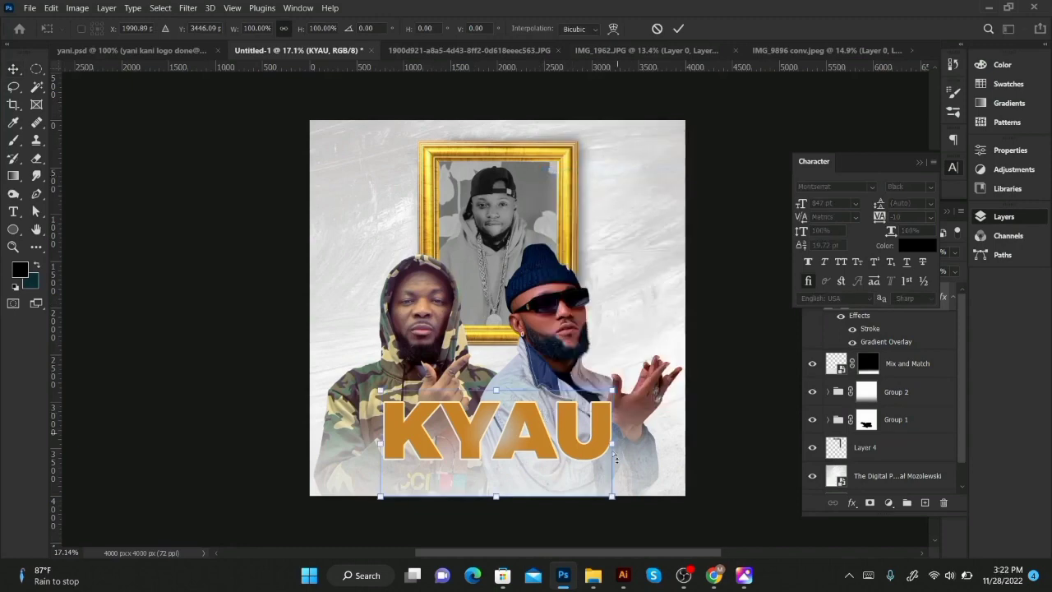
pyautogui.moveTo(614, 458); pyautogui.dragTo(613, 365)
pyautogui.moveTo(534, 399); pyautogui.dragTo(539, 426)
pyautogui.click(677, 29)
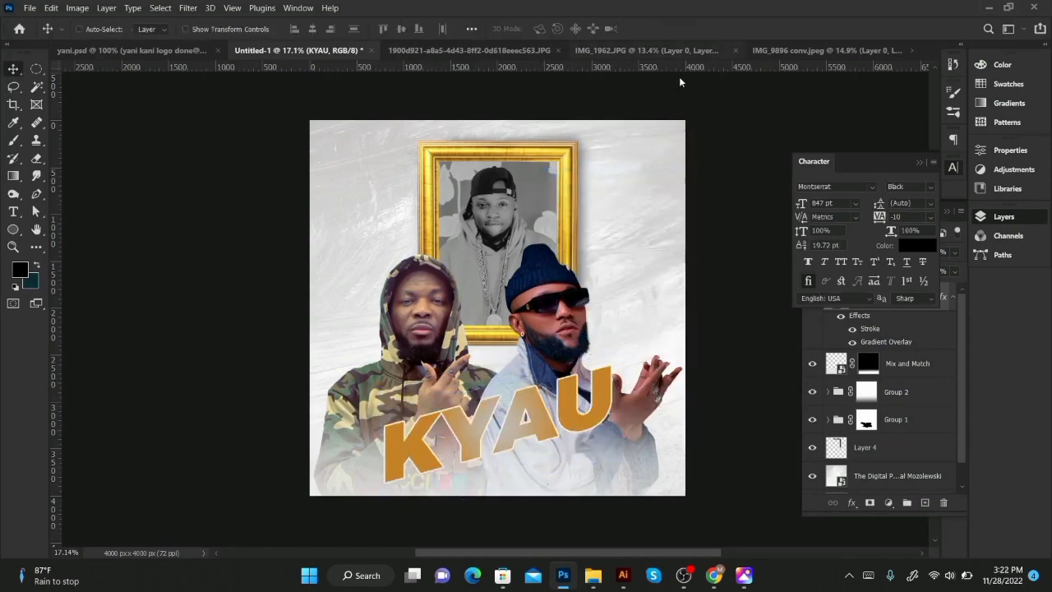
# Step: Add a black Drop Shadow to the KYAU text at 41% opacity with a reduced distance
pyautogui.click(863, 323)
pyautogui.doubleClick(863, 323)
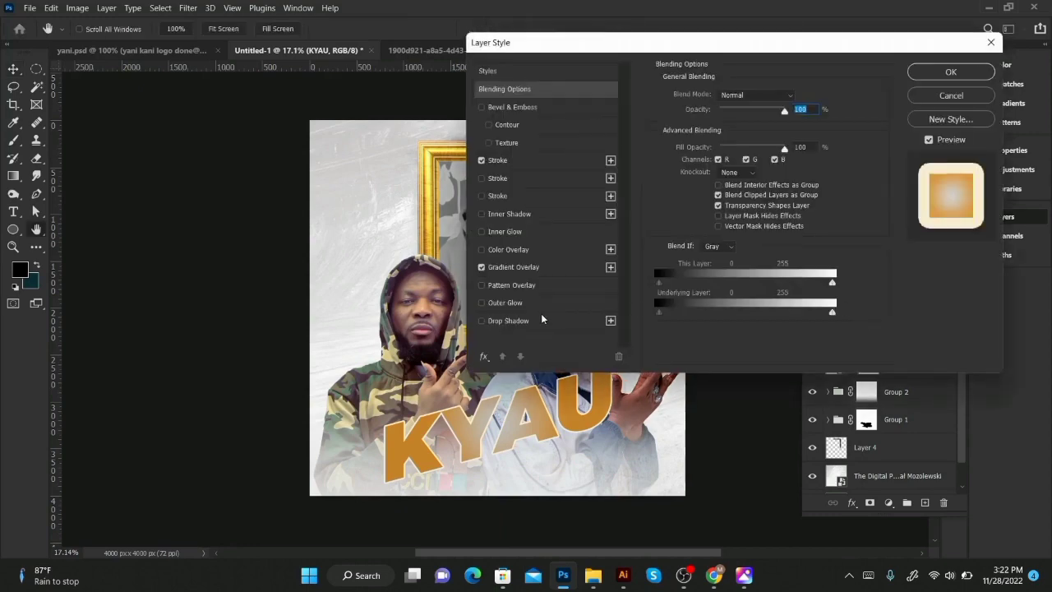
pyautogui.click(545, 321)
pyautogui.moveTo(746, 115); pyautogui.dragTo(734, 115)
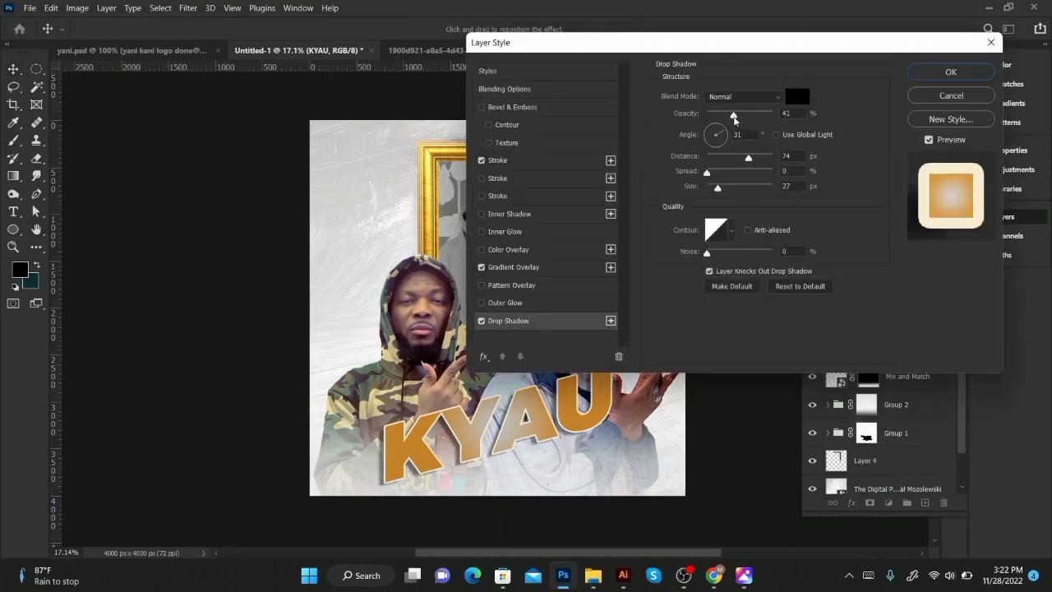
pyautogui.moveTo(748, 157); pyautogui.dragTo(740, 157)
# Step: Add Bevel & Emboss to the KYAU text with the shadow colour d09e07 and apply the layer style
pyautogui.click(523, 109)
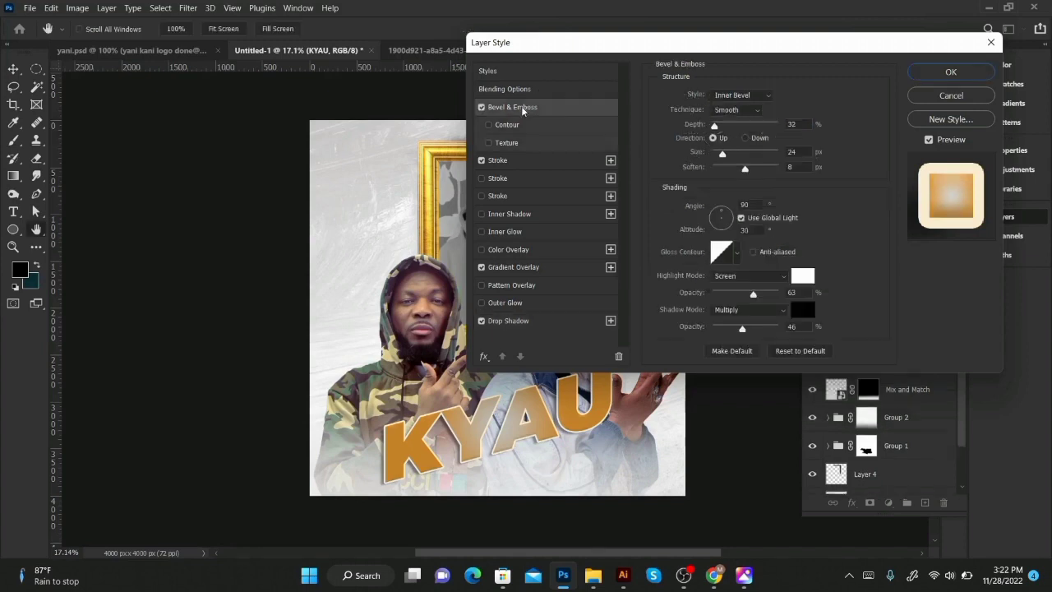
pyautogui.click(803, 309)
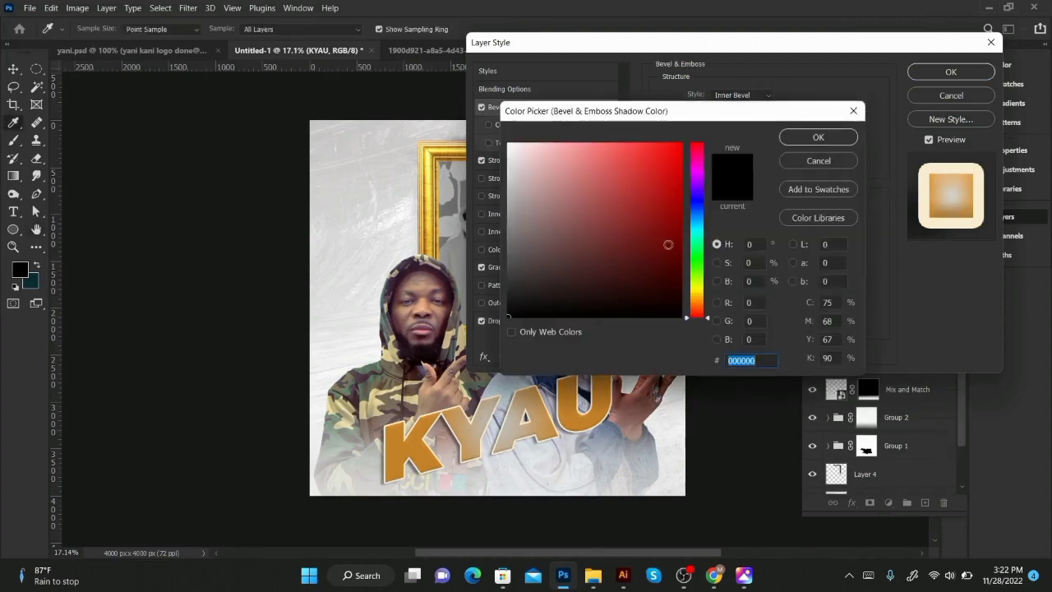
pyautogui.click(675, 175)
pyautogui.moveTo(694, 234); pyautogui.dragTo(695, 296)
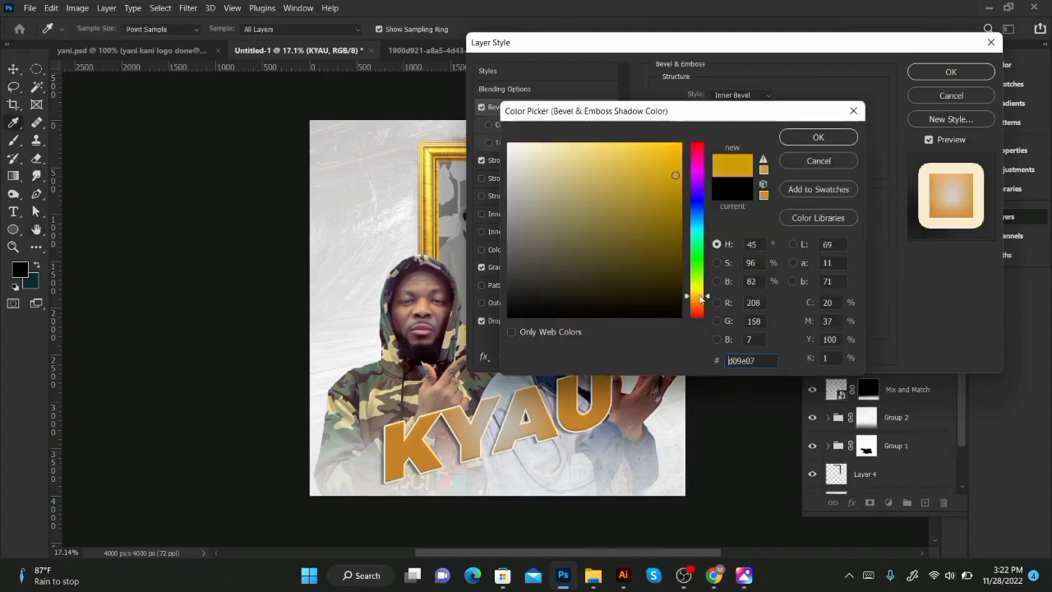
pyautogui.click(818, 136)
pyautogui.click(947, 72)
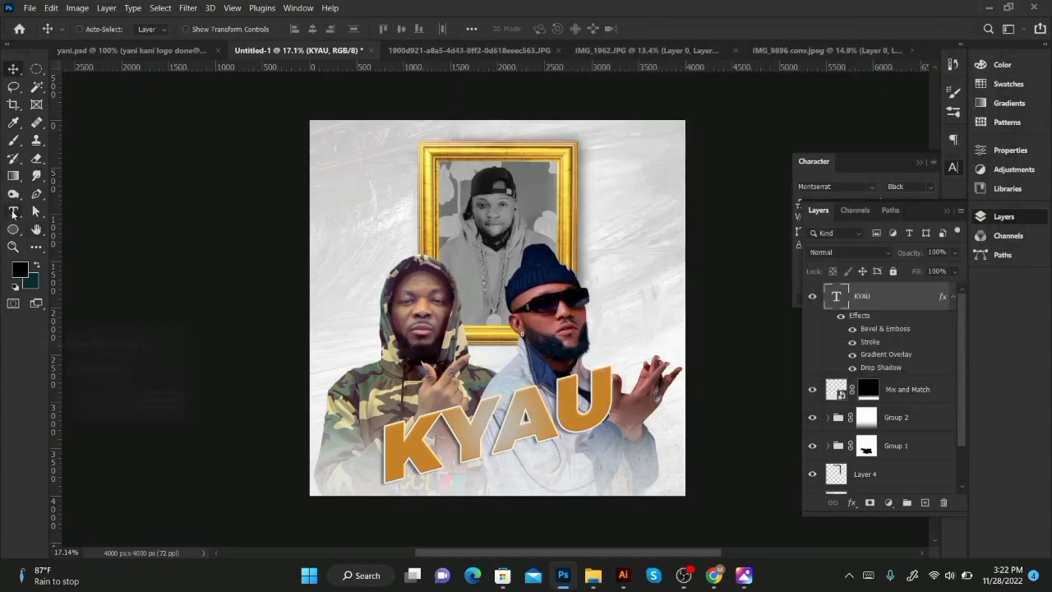
# Step: Duplicate the KYAU text layer and turn the copy into a line reading NT4 above the original word
pyautogui.moveTo(872, 303); pyautogui.dragTo(925, 502)
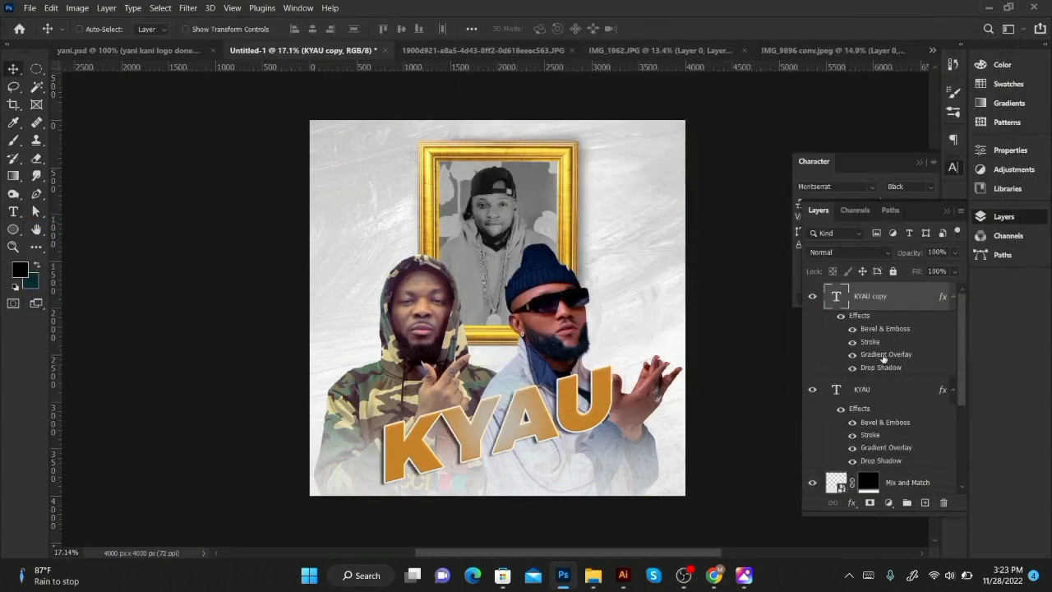
pyautogui.doubleClick(841, 301)
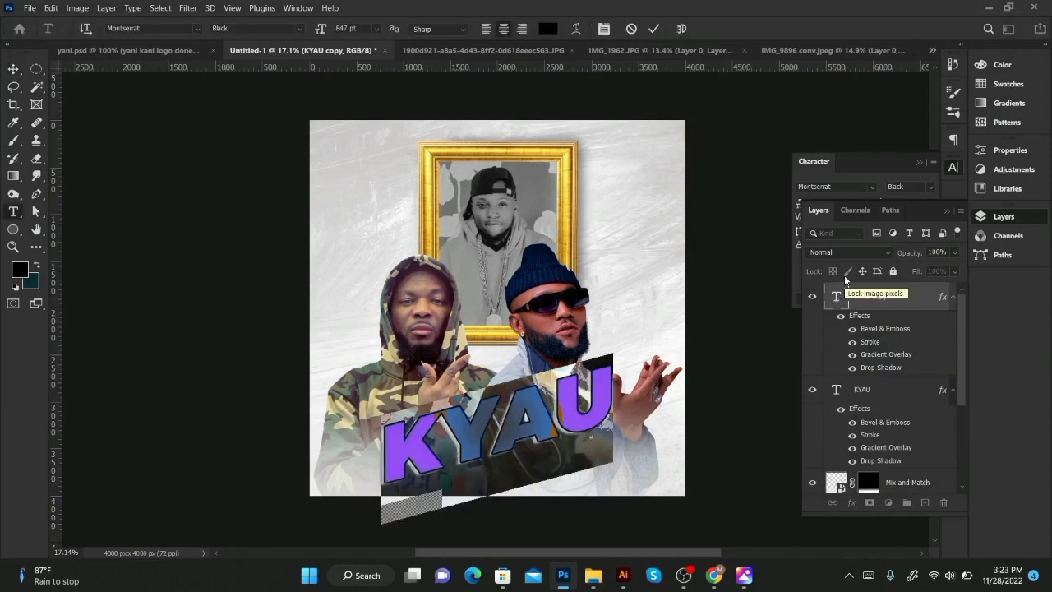
pyautogui.write('KNT4J')
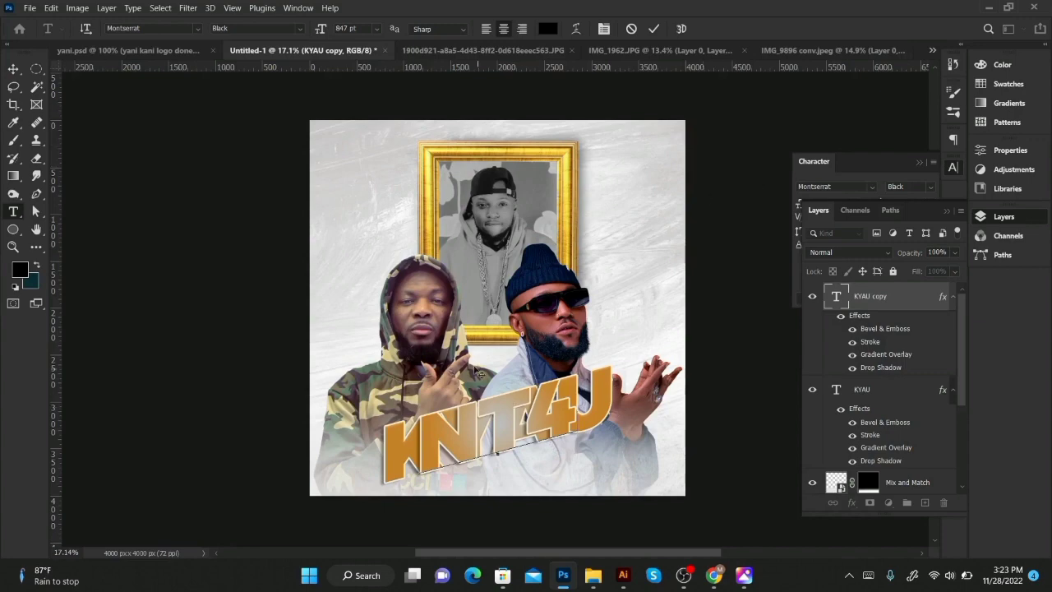
pyautogui.moveTo(479, 372); pyautogui.dragTo(475, 293)
# Step: Reduce the font size of the NT4 text to 287 pt
pyautogui.hotkey('ctrl', 'a')
pyautogui.click(871, 165)
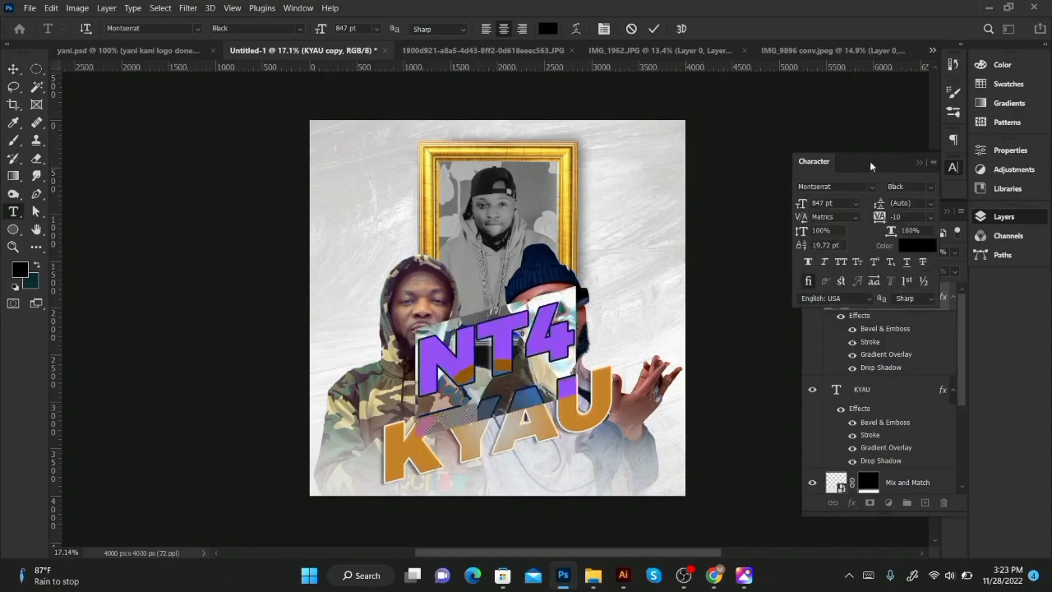
pyautogui.moveTo(800, 204); pyautogui.dragTo(419, 283)
# Step: Extend the NT4 line above the title to read "NT4 FT. GHALI GH x KAMIKAZY" and commit the text
pyautogui.click(524, 397)
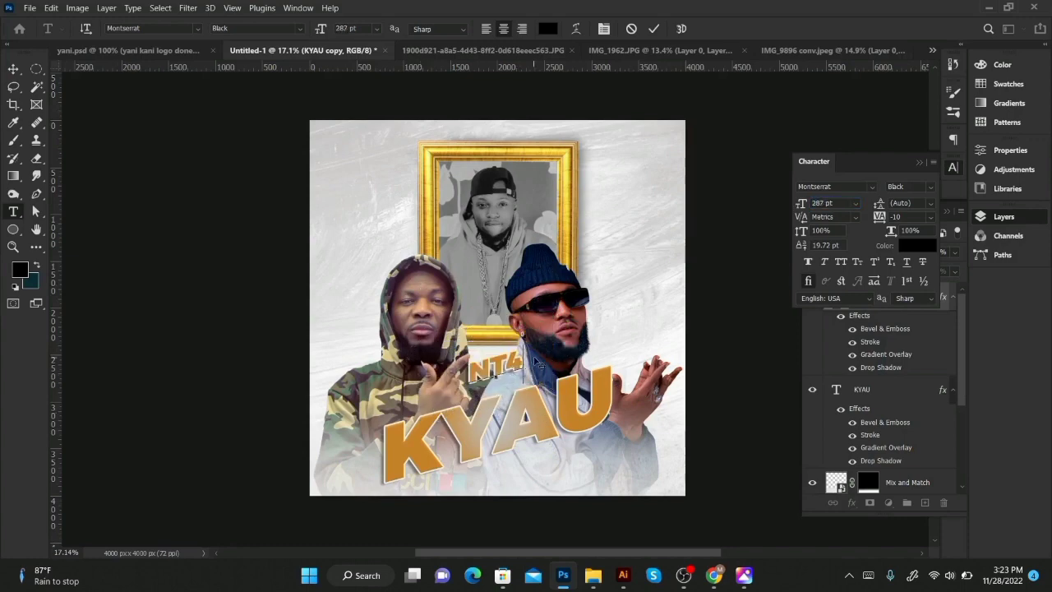
pyautogui.write('FT')
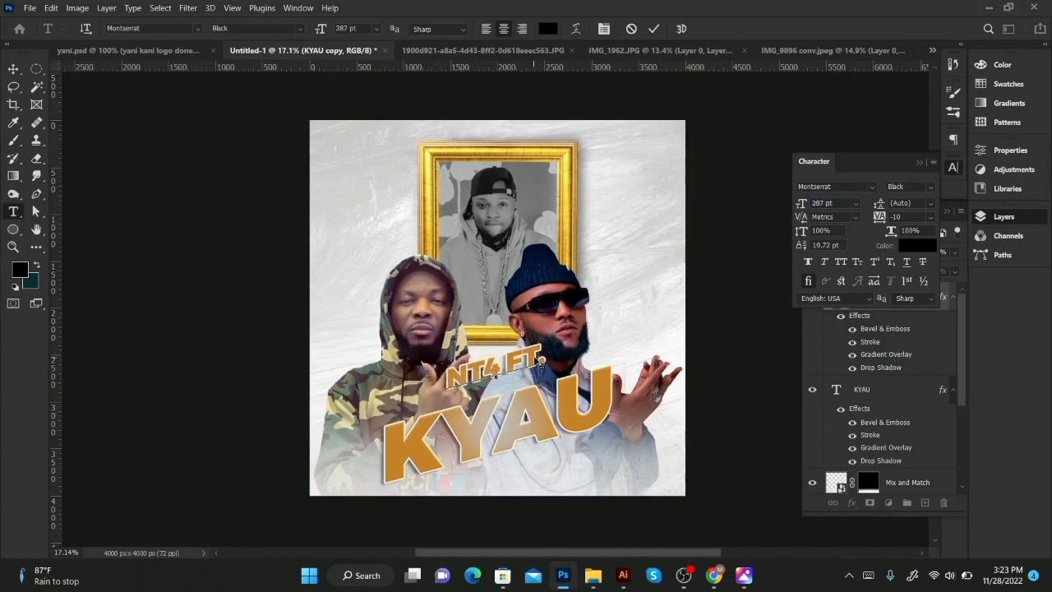
pyautogui.write(' . GHALI')
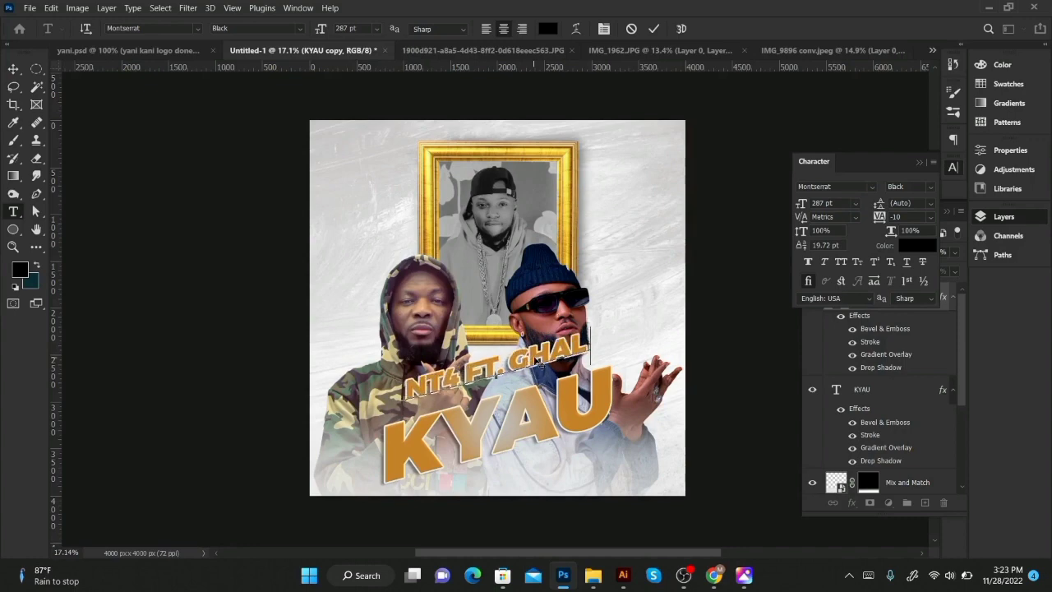
pyautogui.write(' GH x')
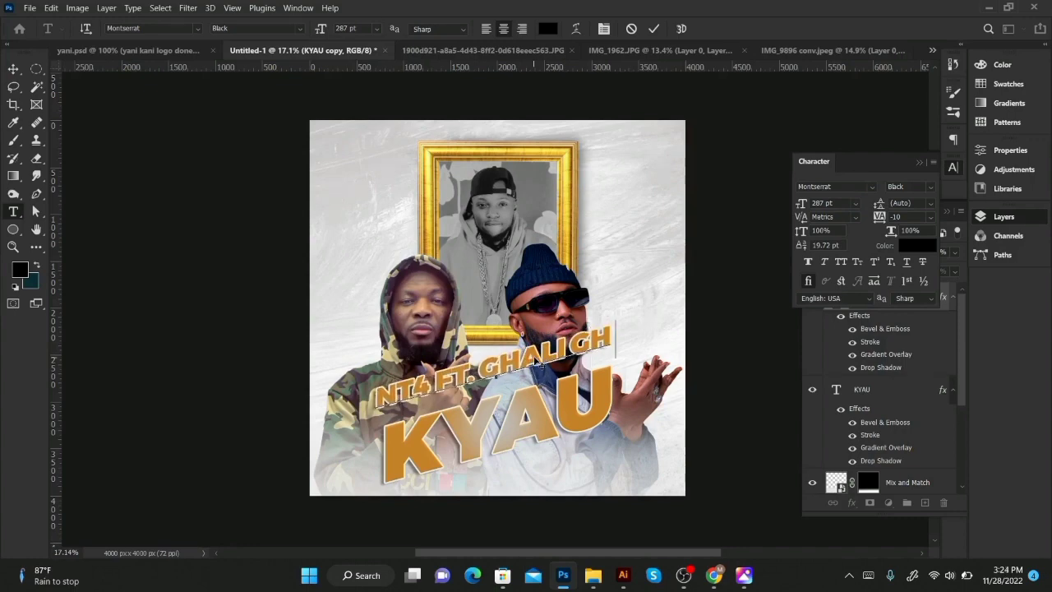
pyautogui.write(' KAMIKAZ')
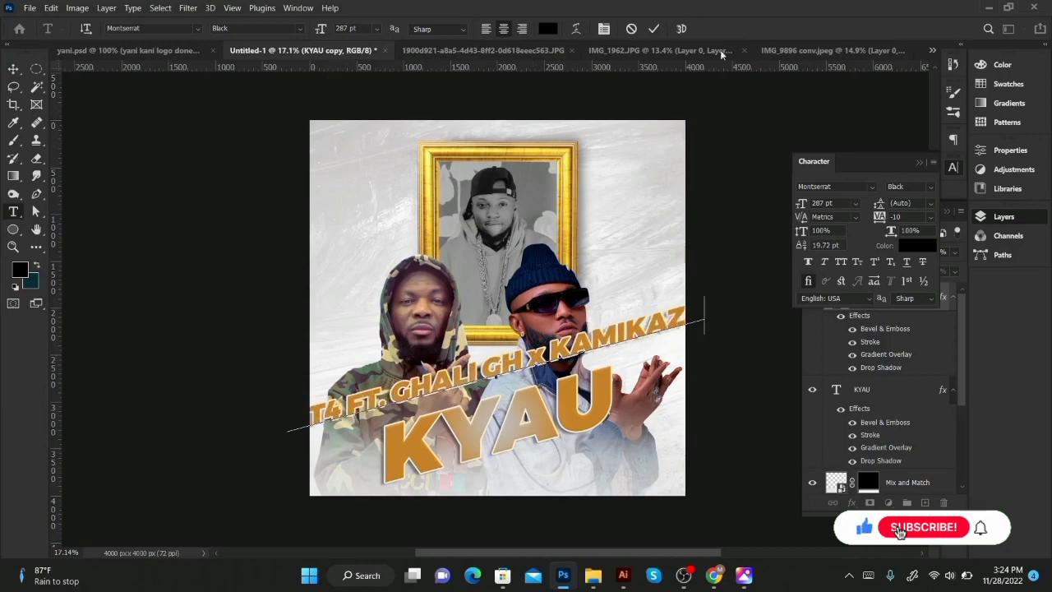
pyautogui.click(653, 30)
pyautogui.press('v')
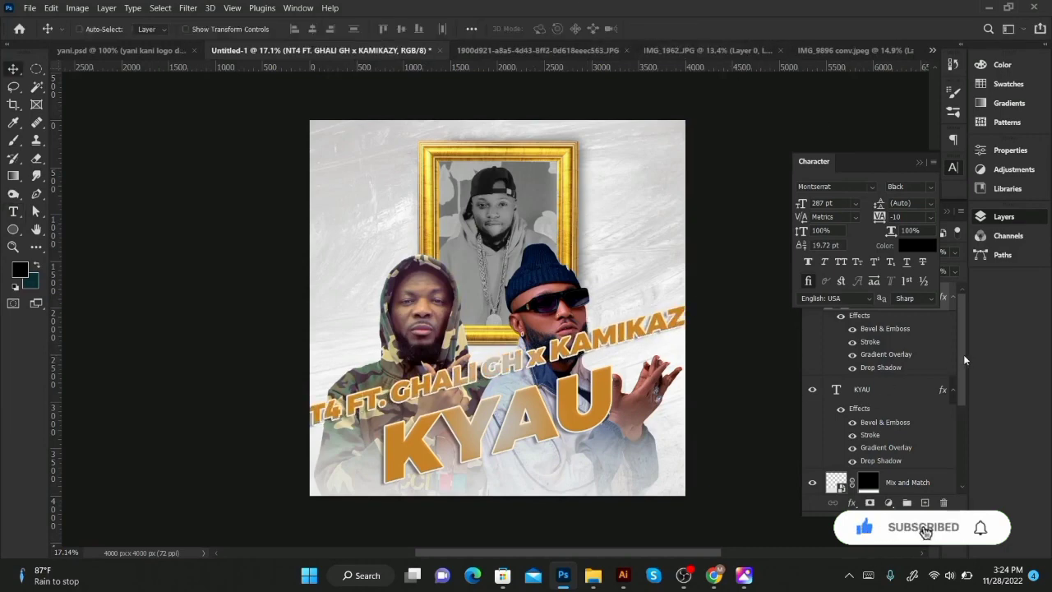
# Step: Hide the Gradient Overlay, Bevel & Emboss, Stroke and Drop Shadow effects on the artist credit line
pyautogui.click(963, 358)
pyautogui.click(852, 355)
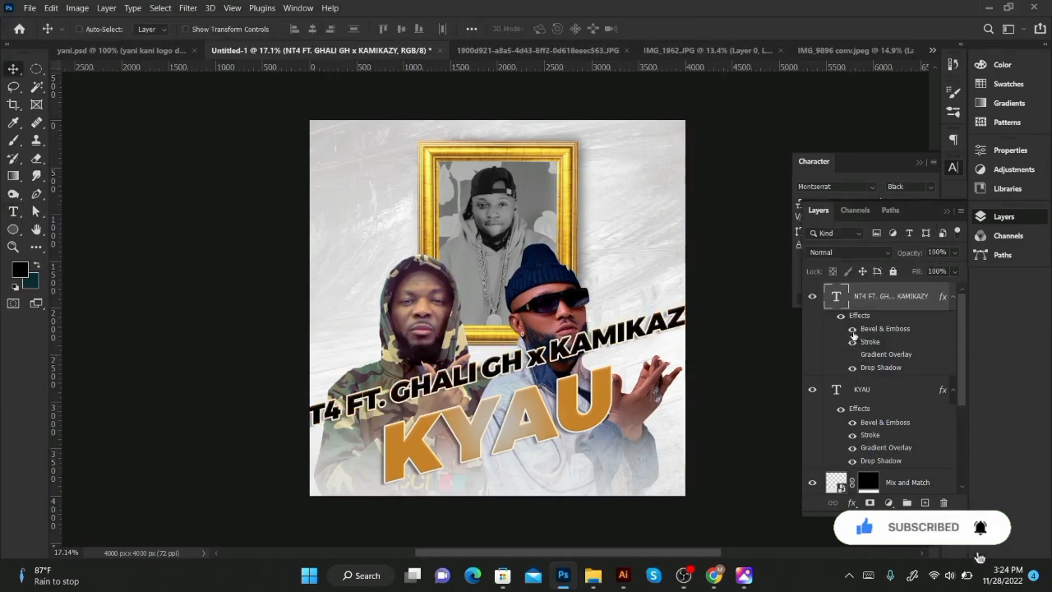
pyautogui.click(853, 329)
pyautogui.click(852, 342)
pyautogui.click(852, 367)
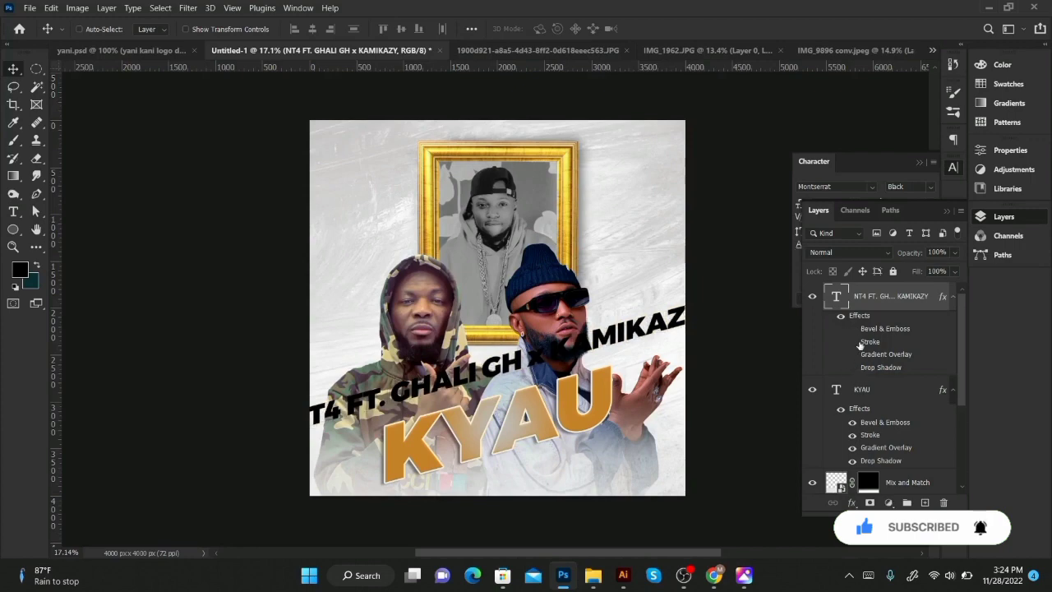
# Step: Scale the artist credit line down to about the KYAU title's width and place it just above the title
pyautogui.hotkey('ctrl', 't')
pyautogui.moveTo(701, 296); pyautogui.dragTo(621, 359)
pyautogui.moveTo(500, 369); pyautogui.dragTo(506, 394)
pyautogui.press('Return')
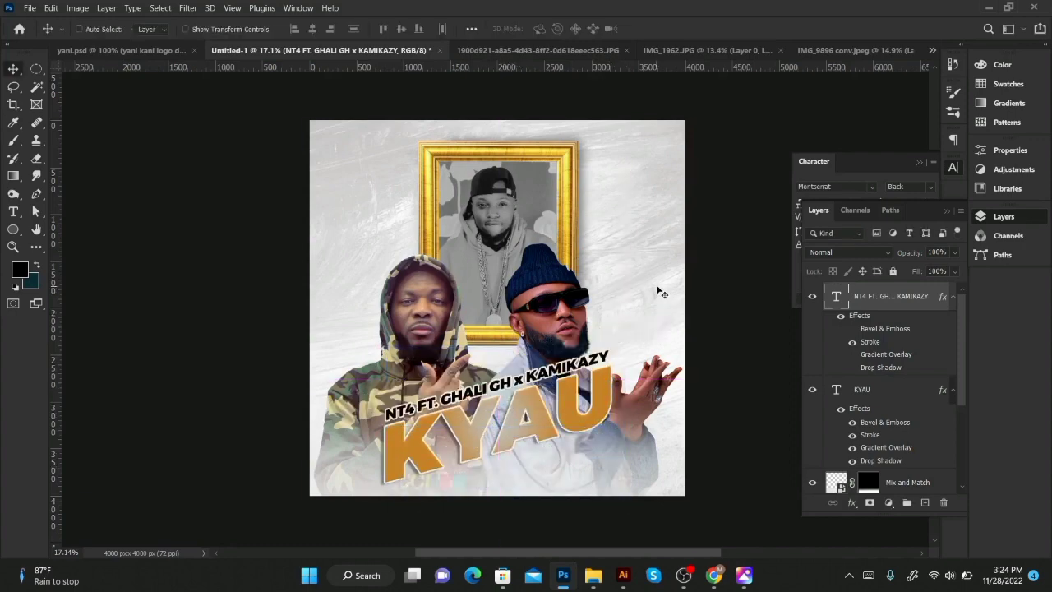
pyautogui.hotkey('ctrl', 'a')
pyautogui.hotkey('ctrl', 'd')
# Step: Browse the font previews for the KYAU title and set its font to Font Brush
pyautogui.click(861, 390)
pyautogui.click(871, 186)
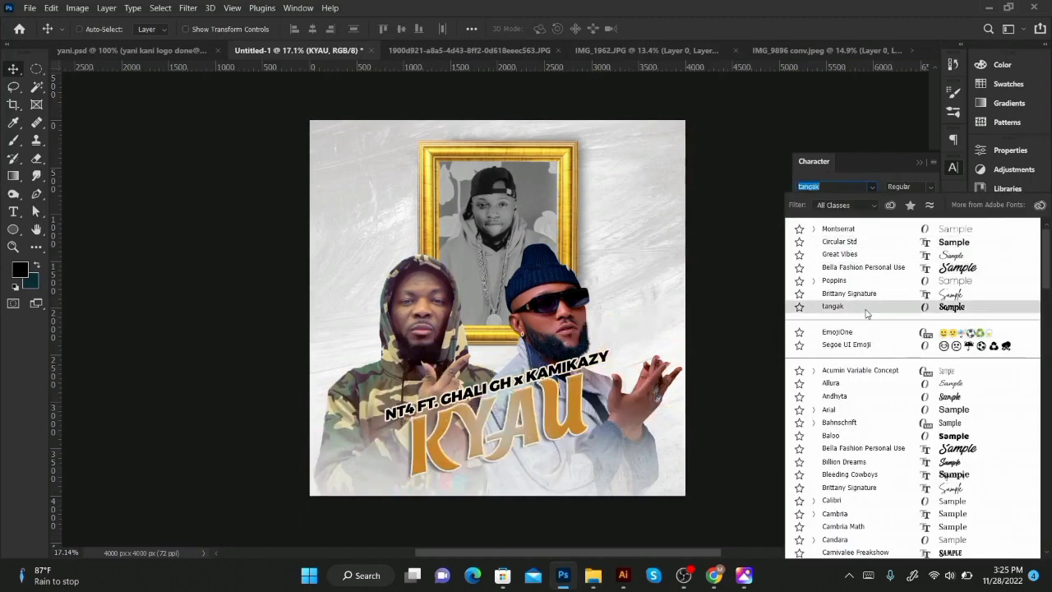
pyautogui.scroll(-1, 865, 311)
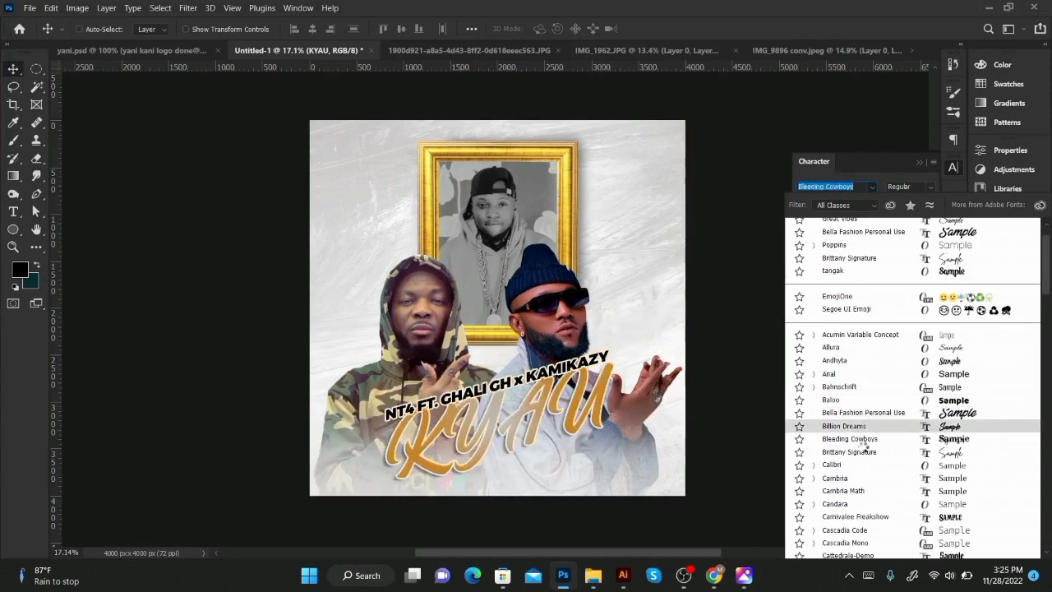
pyautogui.scroll(-2, 864, 519)
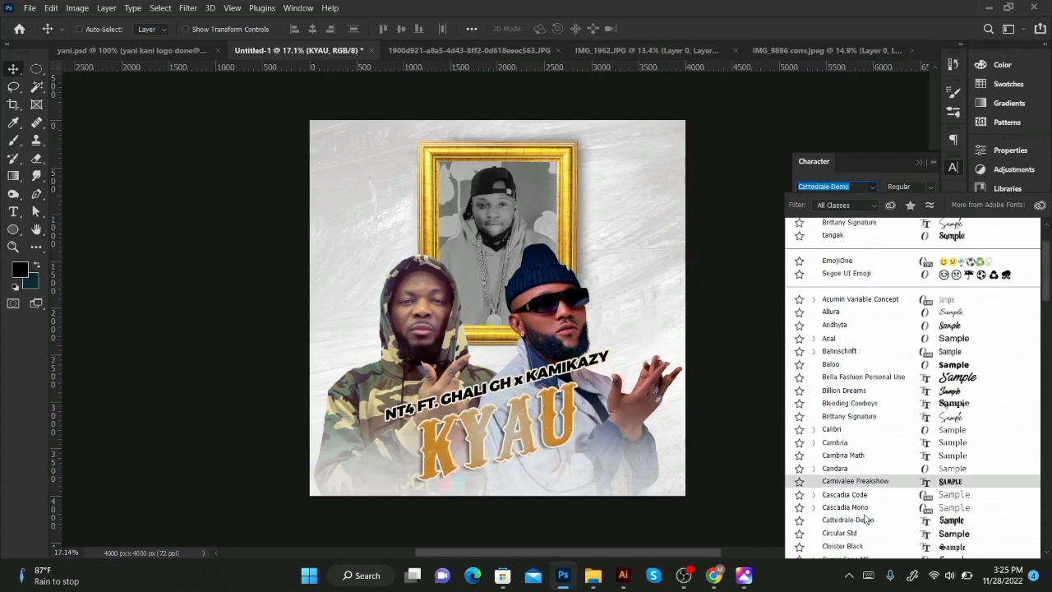
pyautogui.scroll(-4, 878, 503)
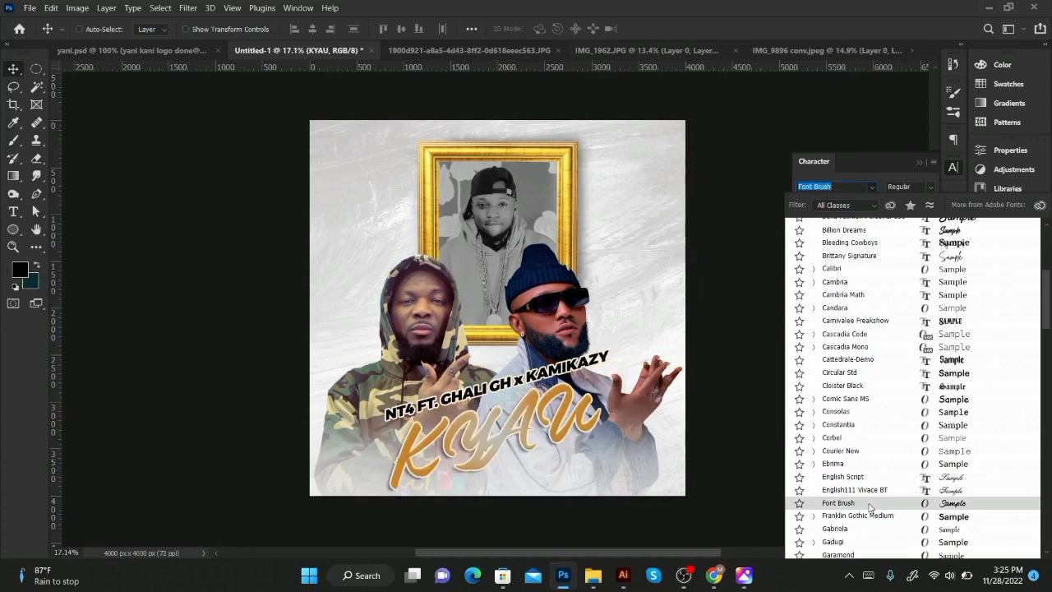
pyautogui.click(864, 505)
# Step: Retype the title in mixed case as "Kyau" and commit the text
pyautogui.doubleClick(458, 444)
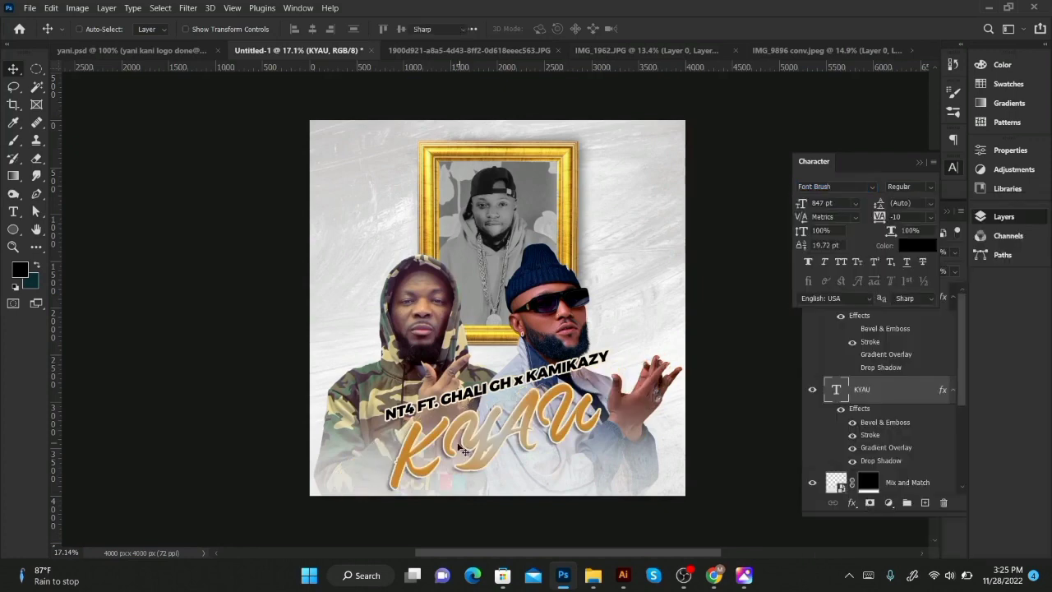
pyautogui.write('yau')
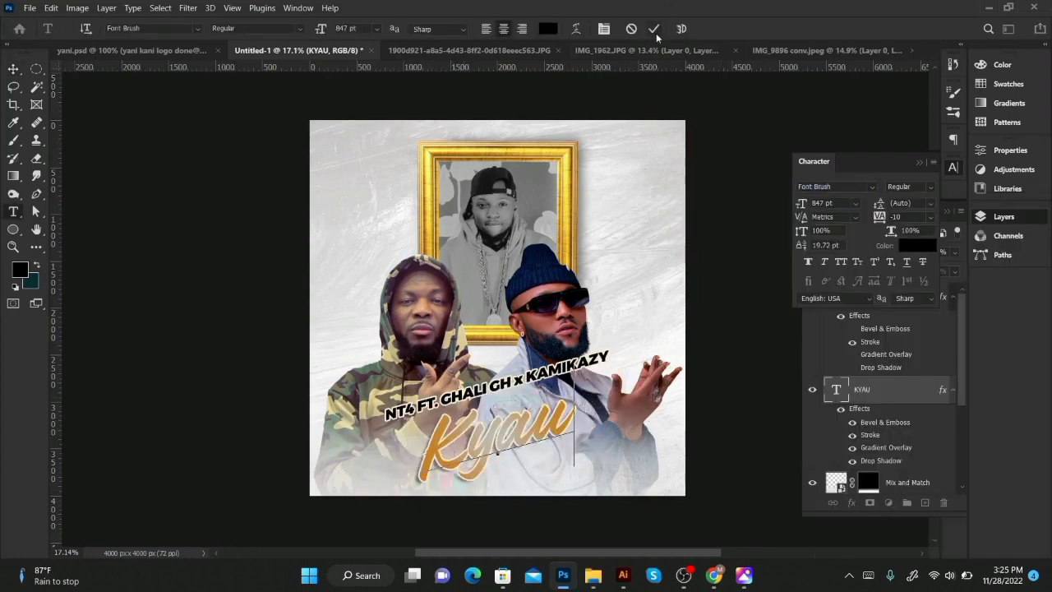
pyautogui.hotkey('ctrl', 'Return')
pyautogui.press('v')
# Step: Set the Kyau title's tracking to 0 and its font to Bella Fashion Personal Use
pyautogui.click(930, 216)
pyautogui.click(905, 299)
pyautogui.click(871, 187)
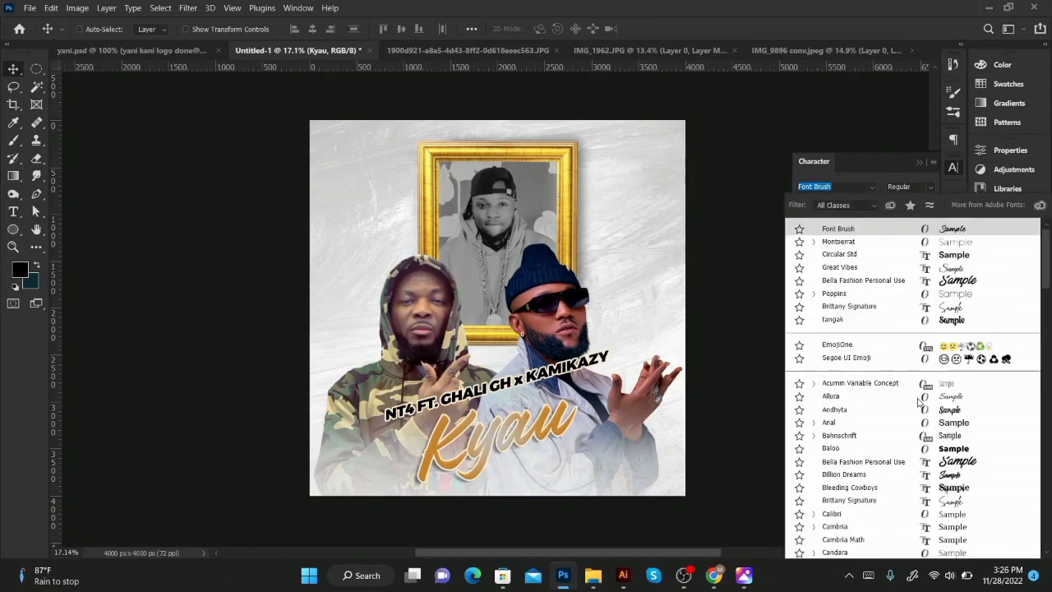
pyautogui.scroll(-3, 888, 403)
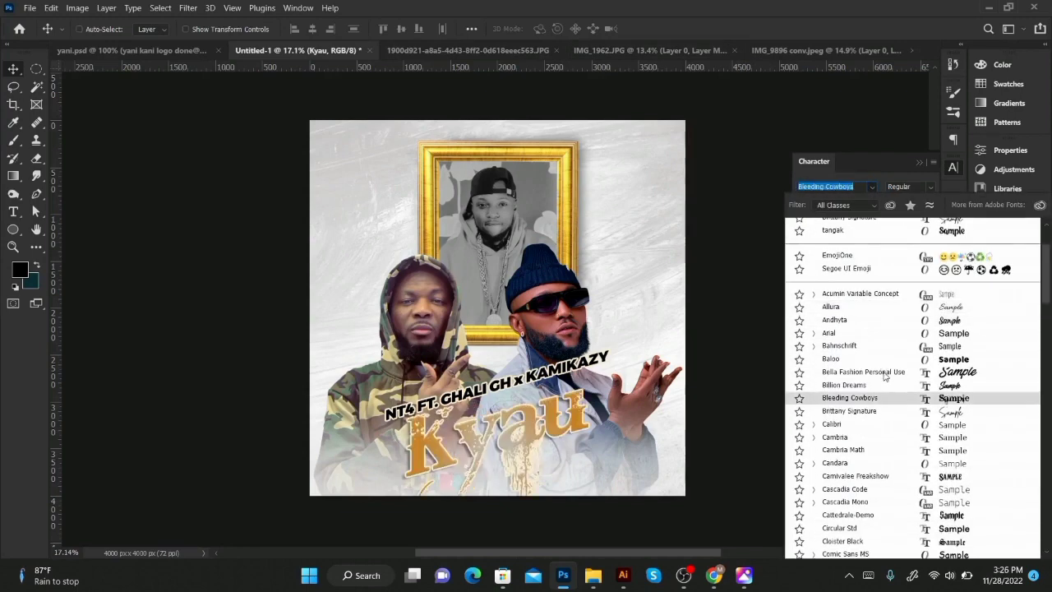
pyautogui.click(883, 375)
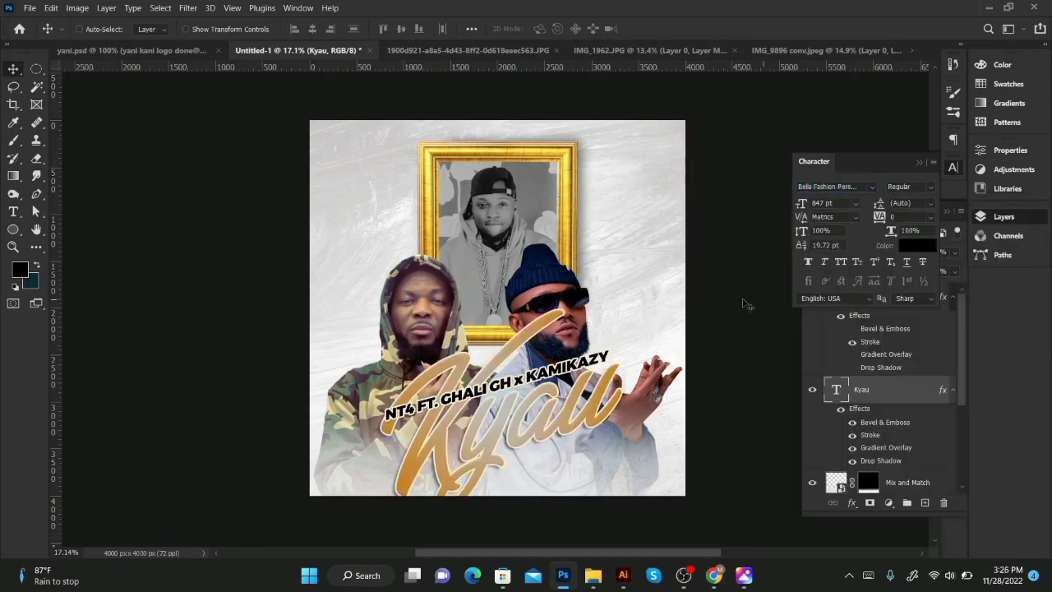
# Step: Scale the Kyau title down to about 76% so it fits within the poster
pyautogui.hotkey('ctrl', 't')
pyautogui.moveTo(621, 293); pyautogui.dragTo(599, 335)
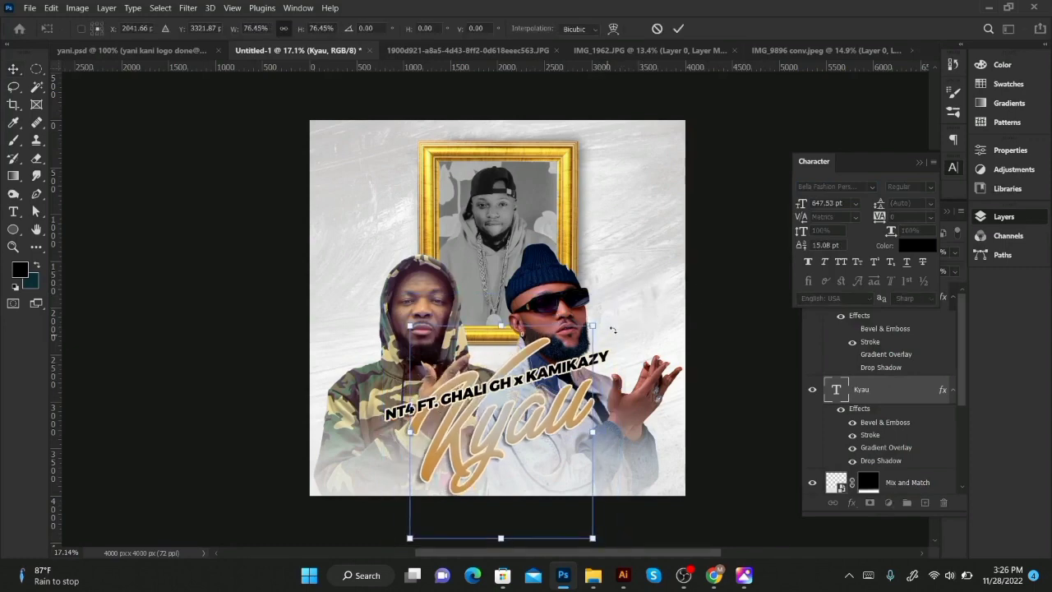
pyautogui.press('Return')
# Step: Recolour the end stop of the Kyau title's Gradient Overlay with a yellow sampled from the gold frame and apply the style
pyautogui.doubleClick(881, 446)
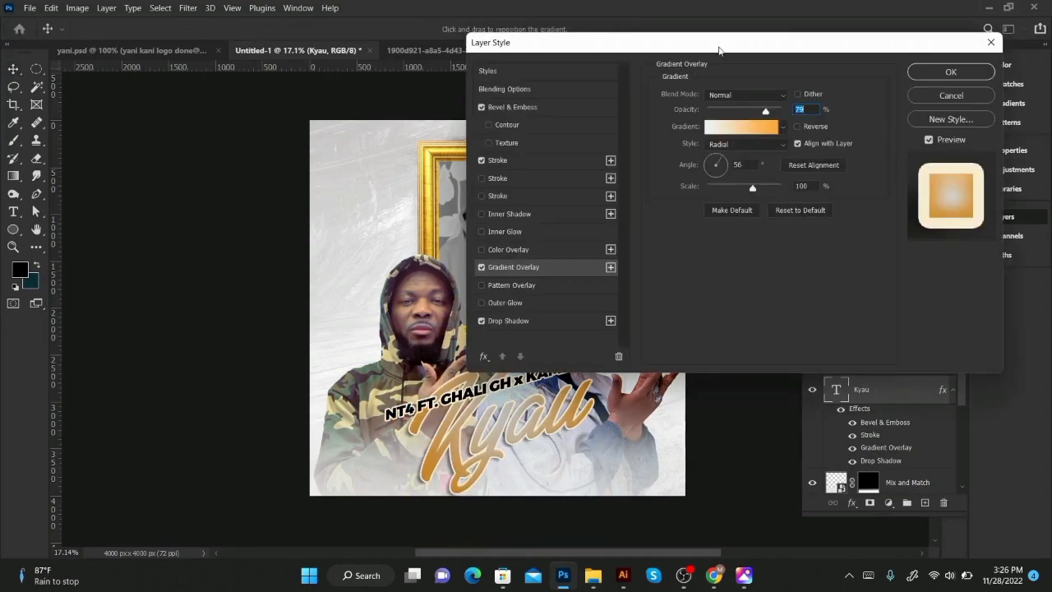
pyautogui.moveTo(718, 50); pyautogui.dragTo(889, 58)
pyautogui.click(931, 137)
pyautogui.click(1025, 309)
pyautogui.click(570, 188)
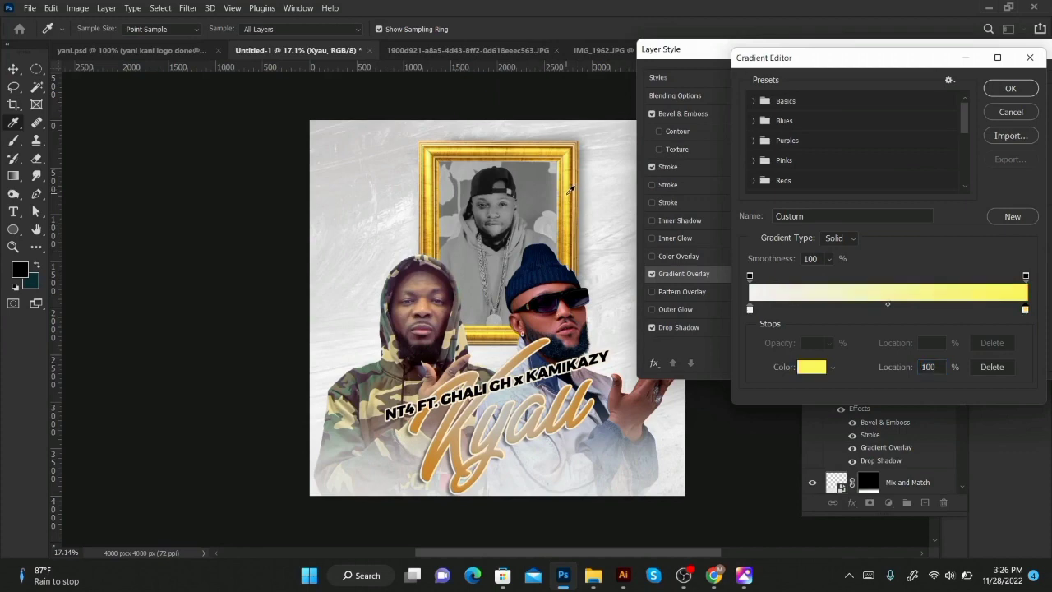
pyautogui.click(434, 175)
pyautogui.click(437, 170)
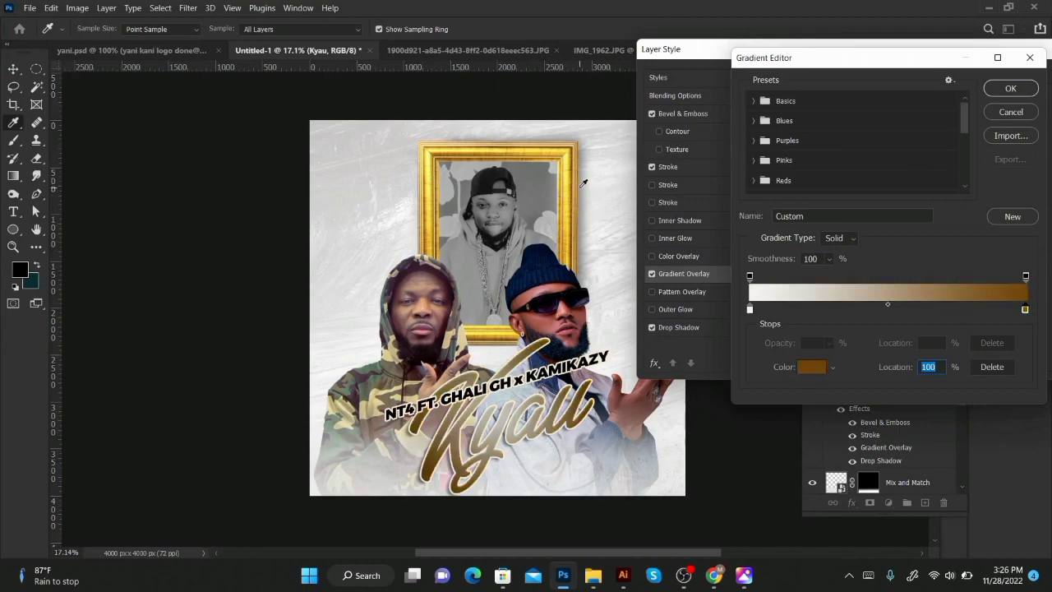
pyautogui.click(568, 196)
pyautogui.click(1009, 90)
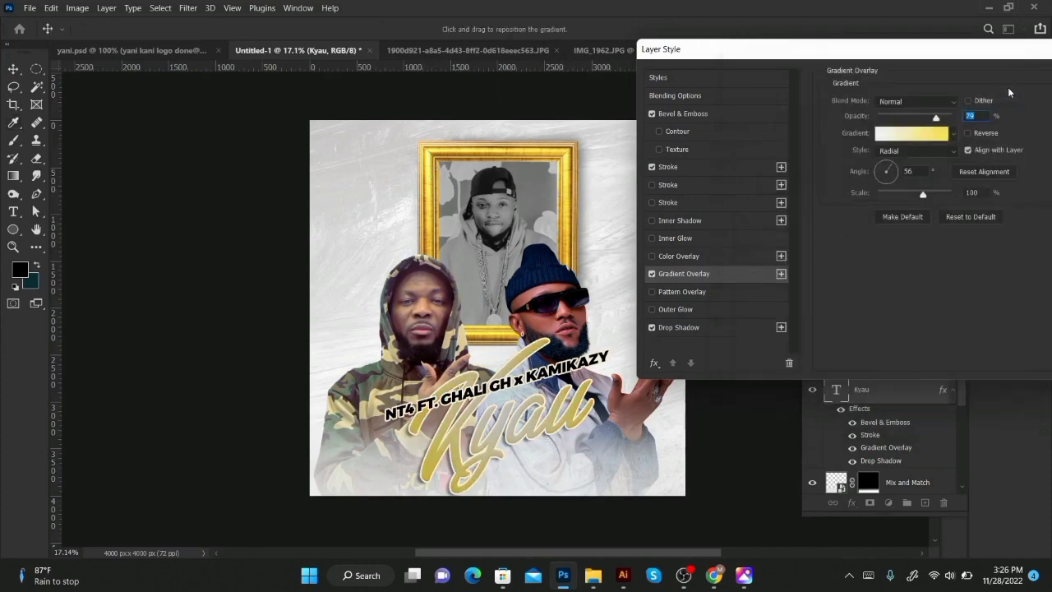
pyautogui.moveTo(999, 56); pyautogui.dragTo(856, 81)
pyautogui.click(979, 112)
# Step: Scale the Kyau title and artist credit line together to about 76% and move them slightly down
pyautogui.keyDown('ctrl'); pyautogui.click(912, 298); pyautogui.keyUp('ctrl')
pyautogui.hotkey('ctrl', 't')
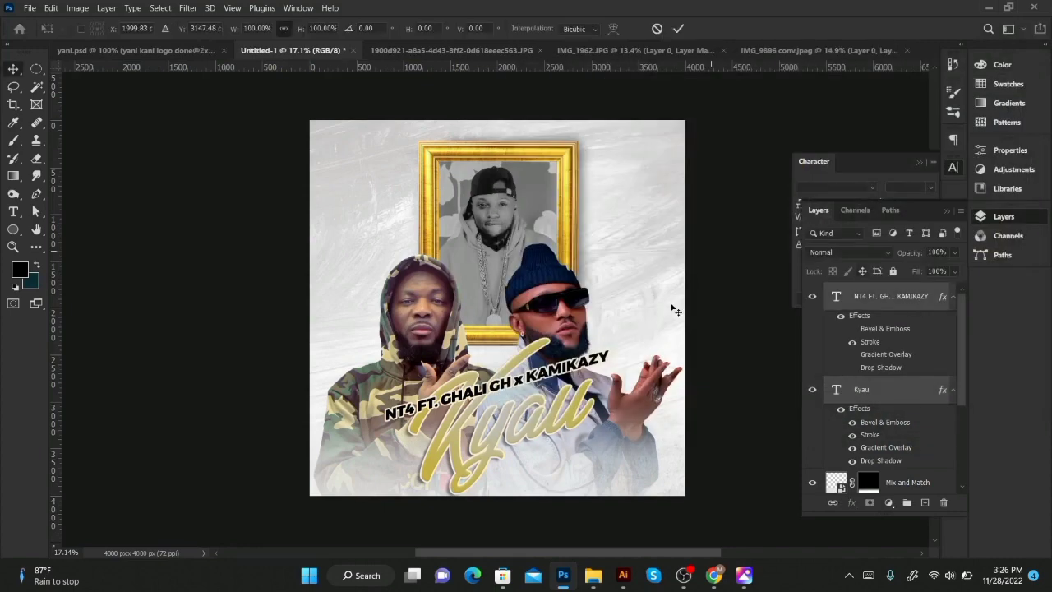
pyautogui.moveTo(608, 326); pyautogui.dragTo(586, 365)
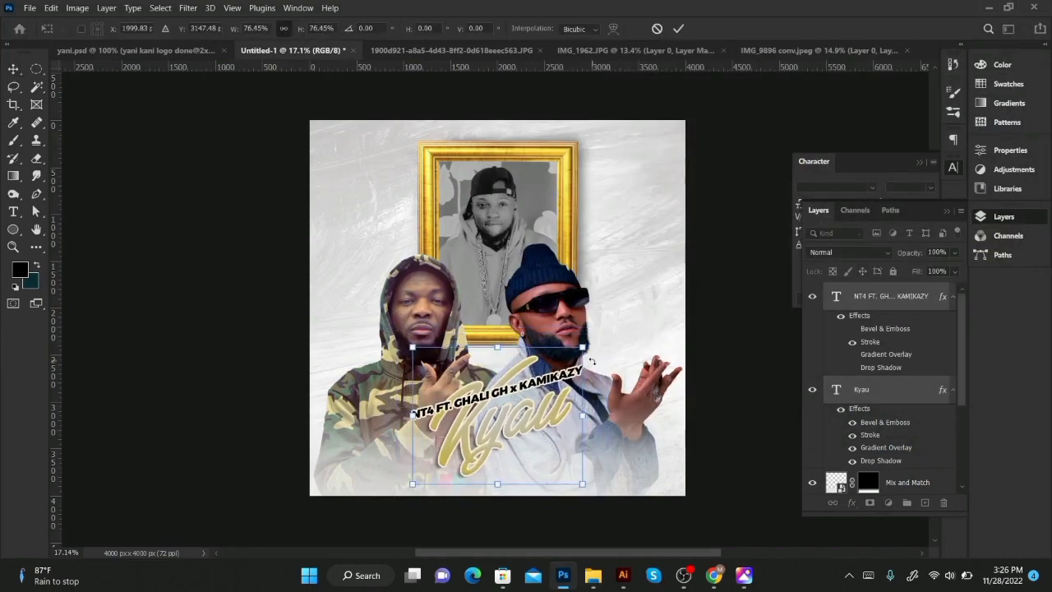
pyautogui.press('Return')
pyautogui.moveTo(516, 423); pyautogui.dragTo(516, 439)
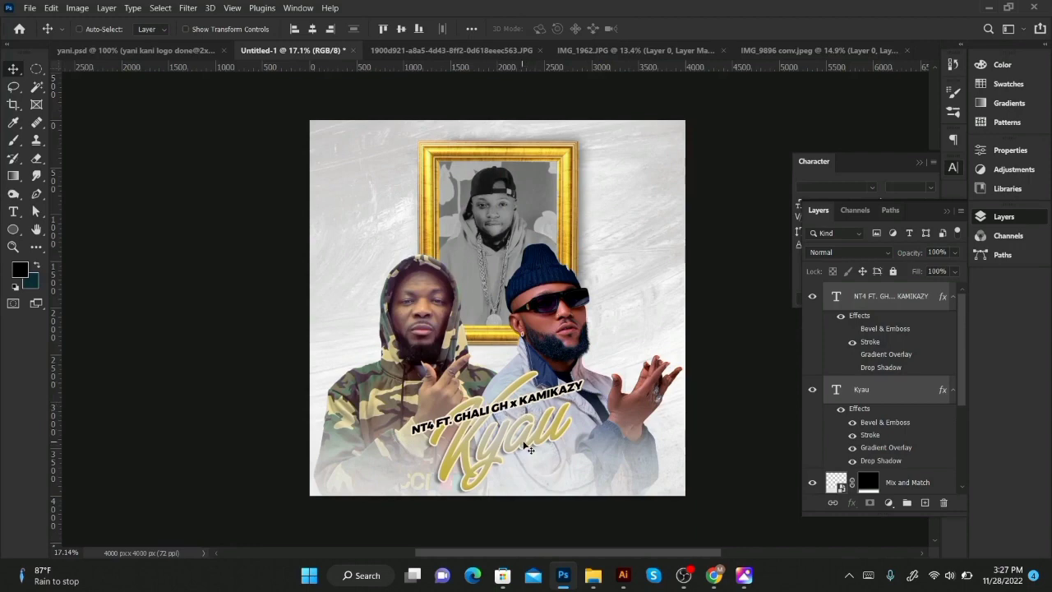
# Step: Add the text "Produced by six30 Beat" on two lines beside the frame's upper left and set its size to 70 pt
pyautogui.press('t')
pyautogui.click(345, 206)
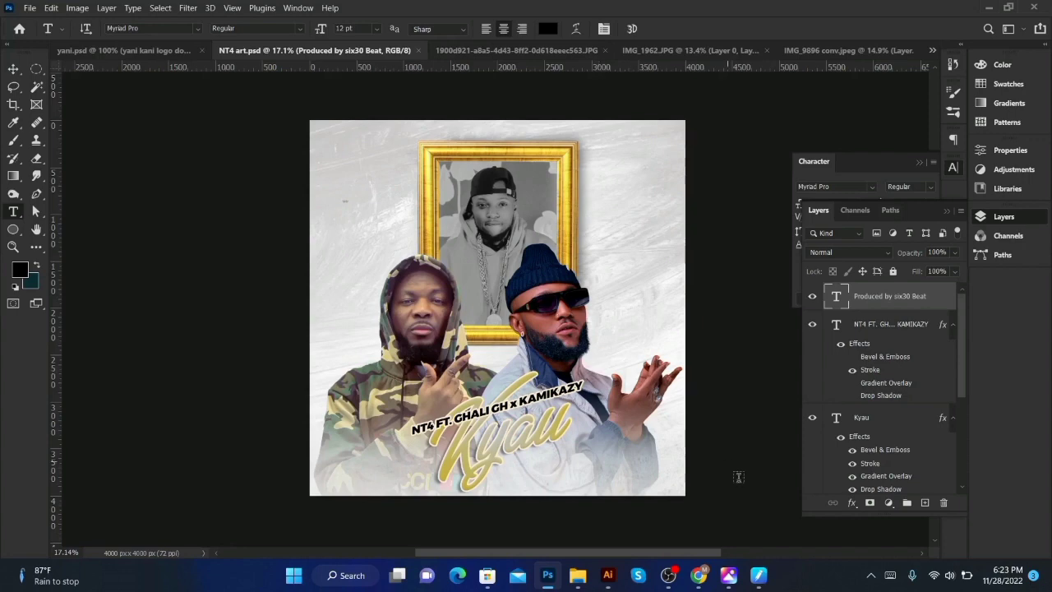
pyautogui.moveTo(699, 576)
pyautogui.click(881, 166)
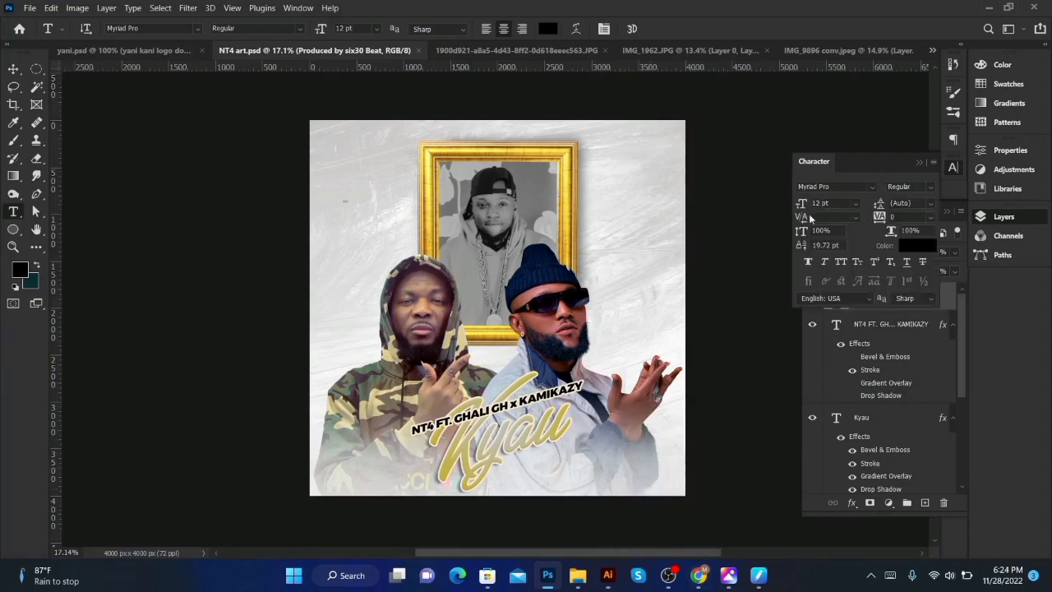
pyautogui.moveTo(803, 204); pyautogui.dragTo(835, 206)
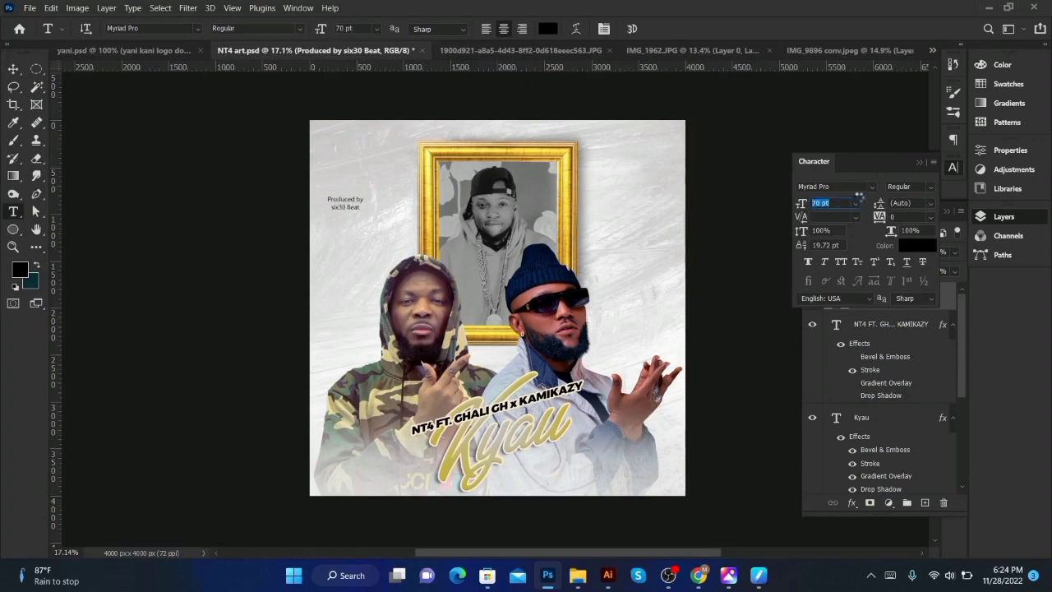
# Step: Set the producer credit's font to Montserrat and its size to 73 pt
pyautogui.click(871, 185)
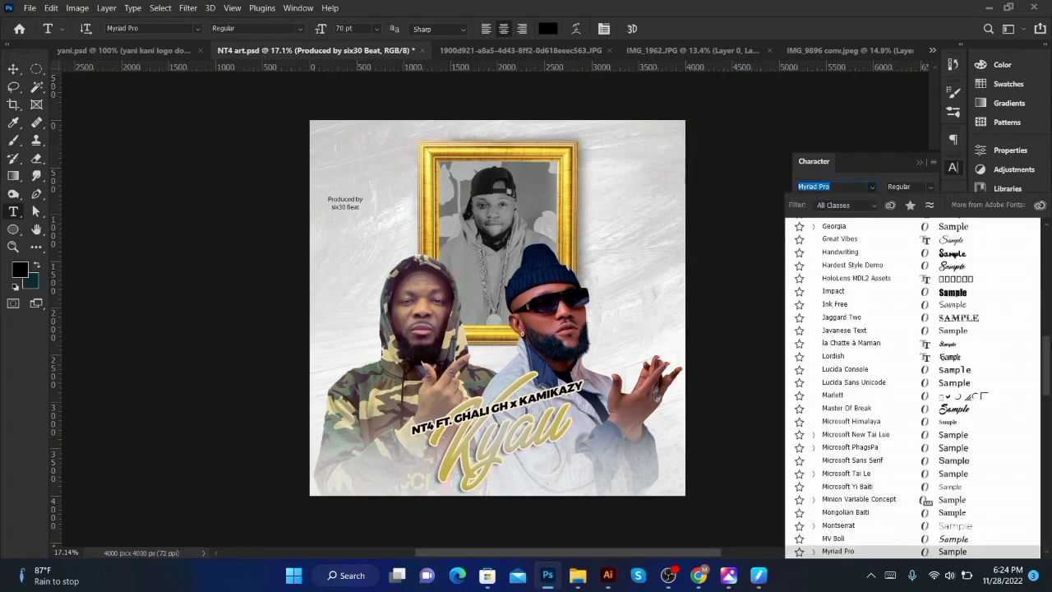
pyautogui.moveTo(1046, 372); pyautogui.dragTo(1025, 244)
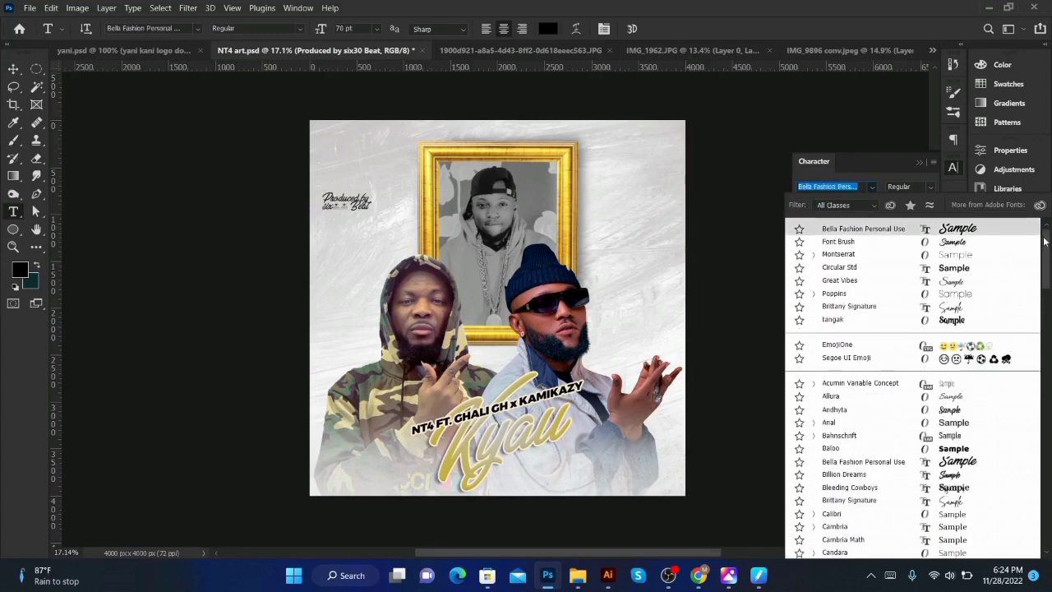
pyautogui.click(895, 257)
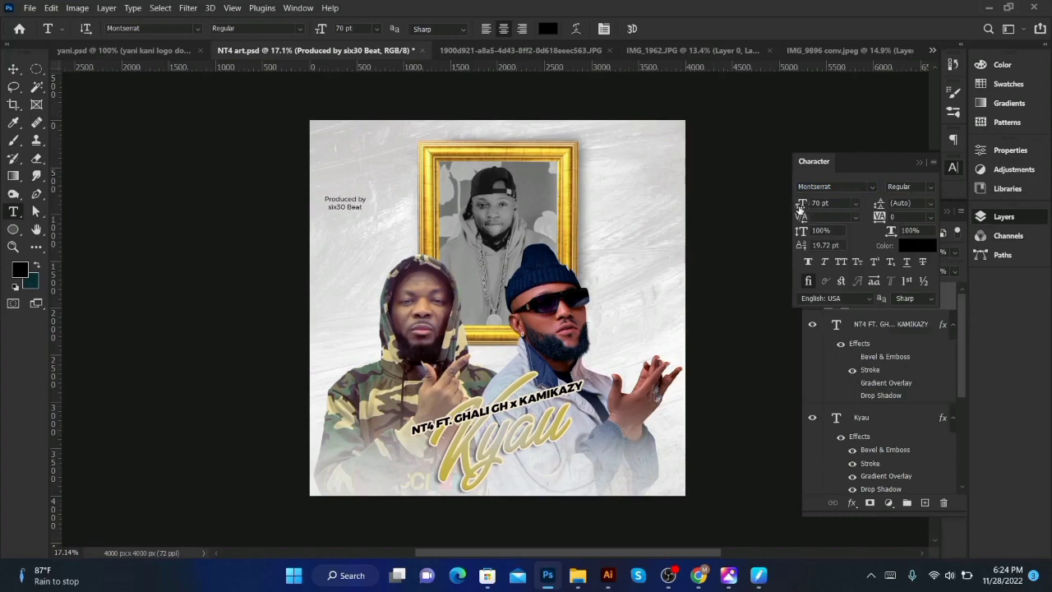
pyautogui.moveTo(806, 208); pyautogui.dragTo(810, 203)
# Step: Give the words "Produced by" a heavier Montserrat weight and enlarge "six30 Beat" to 107 pt
pyautogui.moveTo(323, 200); pyautogui.dragTo(363, 208)
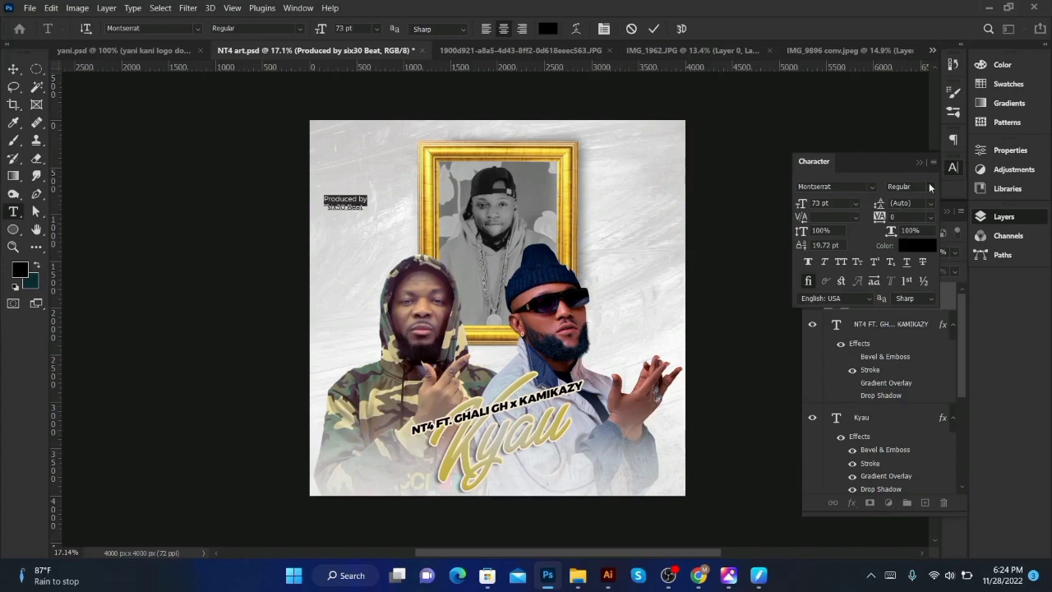
pyautogui.click(930, 187)
pyautogui.click(915, 331)
pyautogui.moveTo(368, 206); pyautogui.dragTo(327, 208)
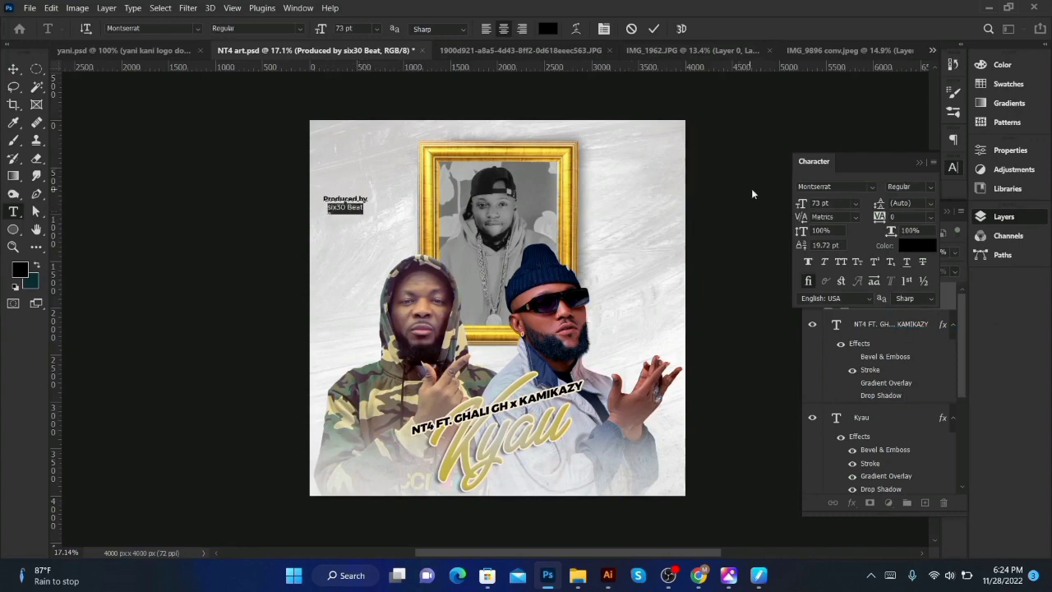
pyautogui.moveTo(801, 206); pyautogui.dragTo(825, 204)
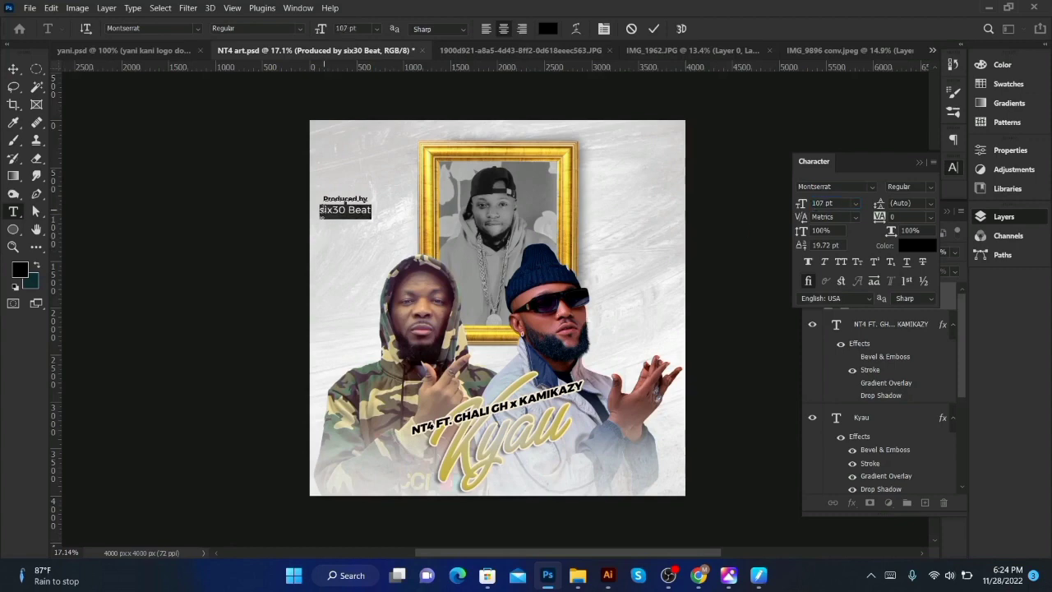
# Step: Capitalize the first letter of "Six30 Beat" in the producer credit and set that line in Montserrat Bold
pyautogui.click(321, 210)
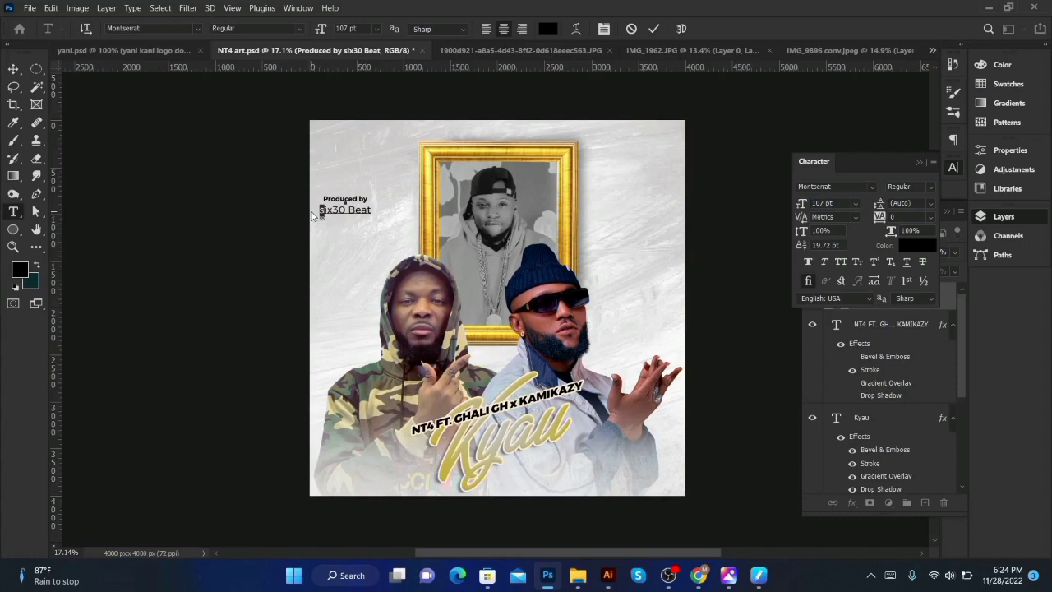
pyautogui.write('S')
pyautogui.moveTo(372, 209); pyautogui.dragTo(316, 211)
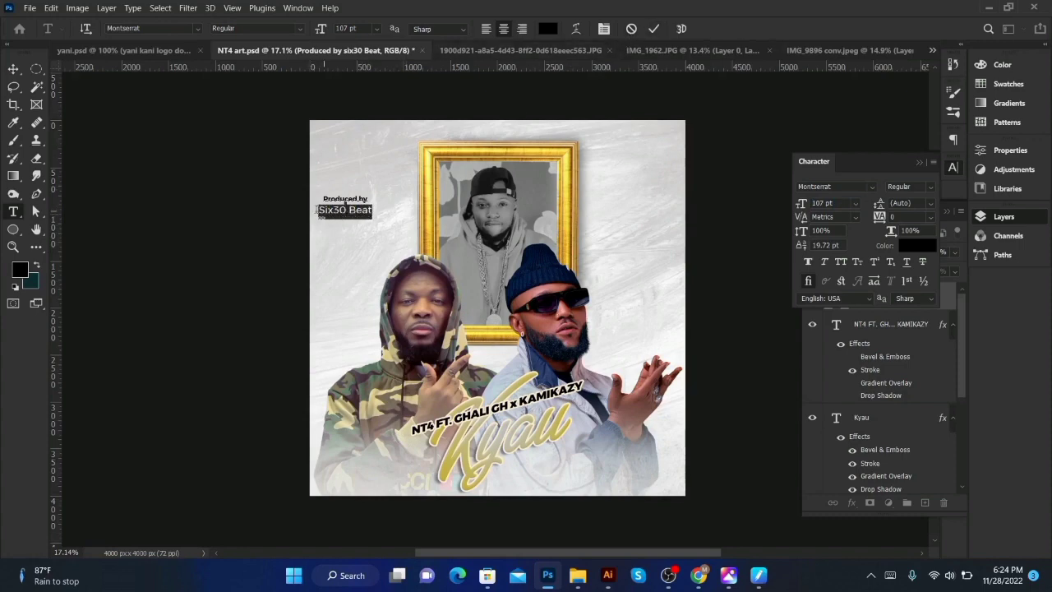
pyautogui.click(929, 190)
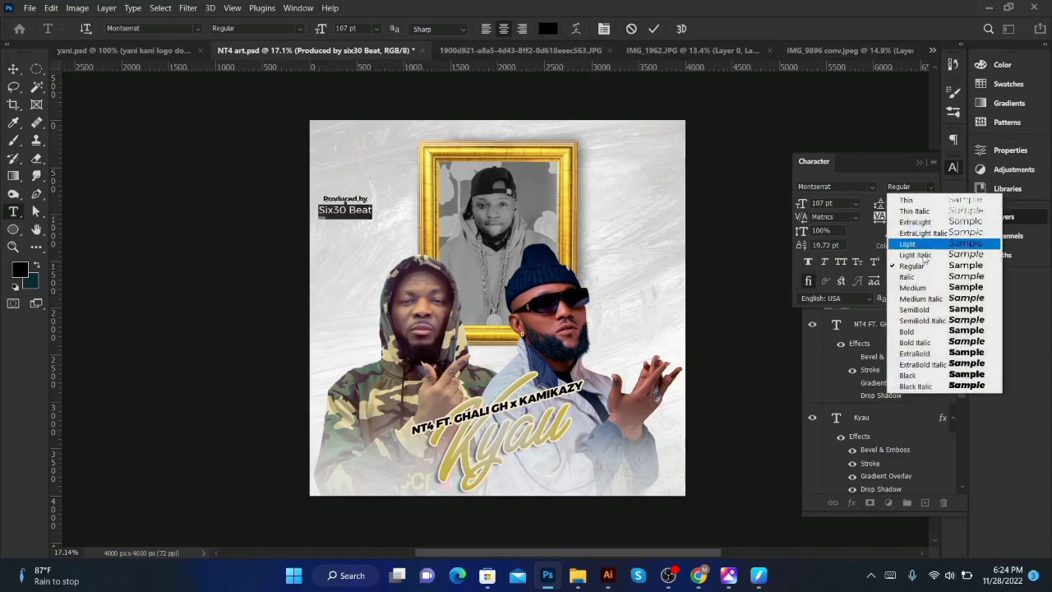
pyautogui.click(911, 330)
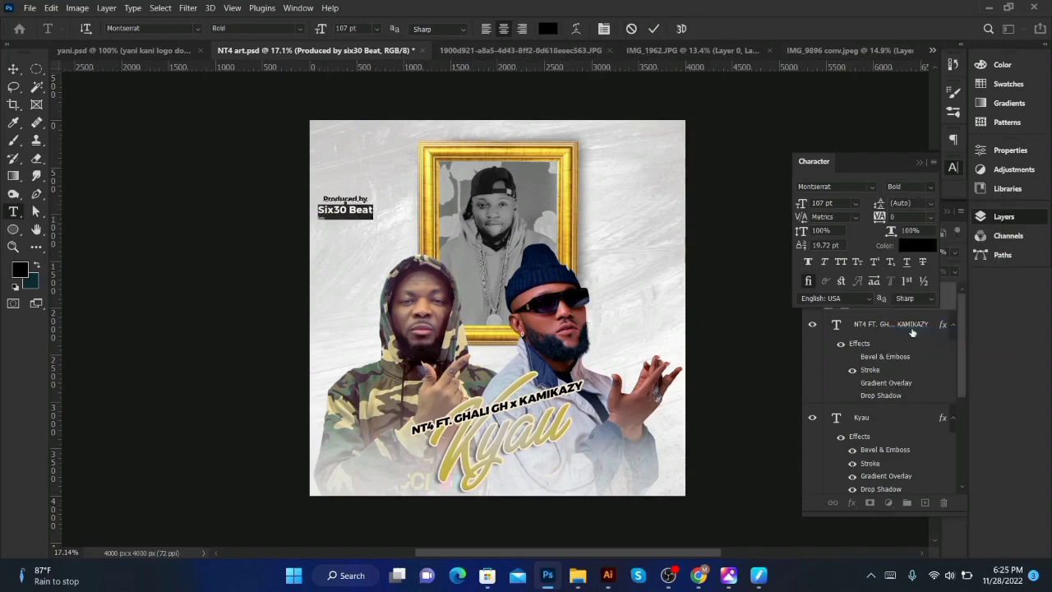
pyautogui.click(654, 29)
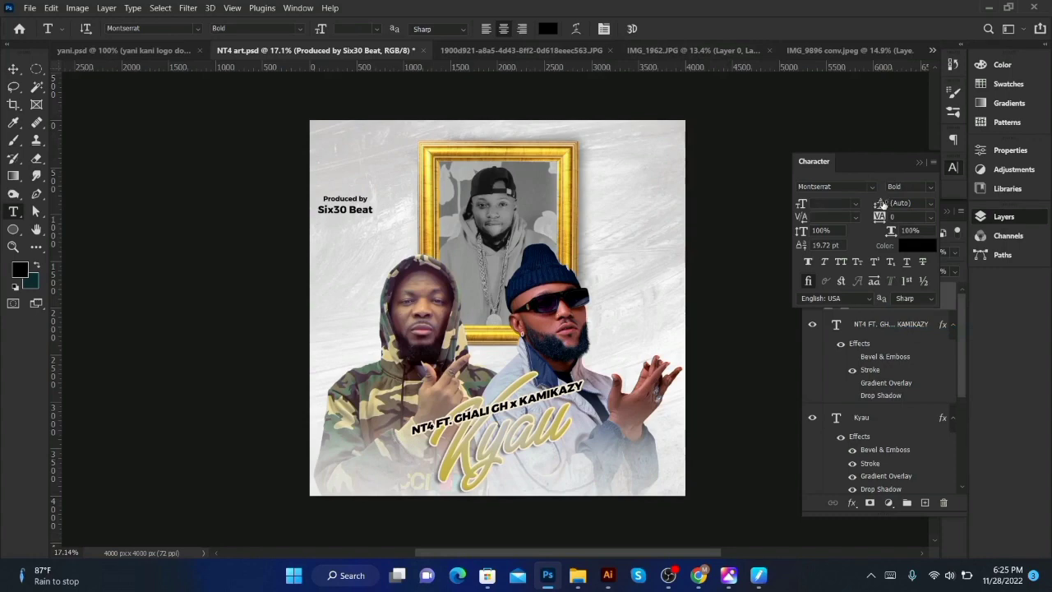
# Step: Tighten the producer credit's leading to 86 pt and move the credit to the poster's lower left area
pyautogui.moveTo(879, 207)
pyautogui.mouseDown()
pyautogui.moveTo(909, 202)
pyautogui.moveTo(879, 203)
pyautogui.mouseUp()
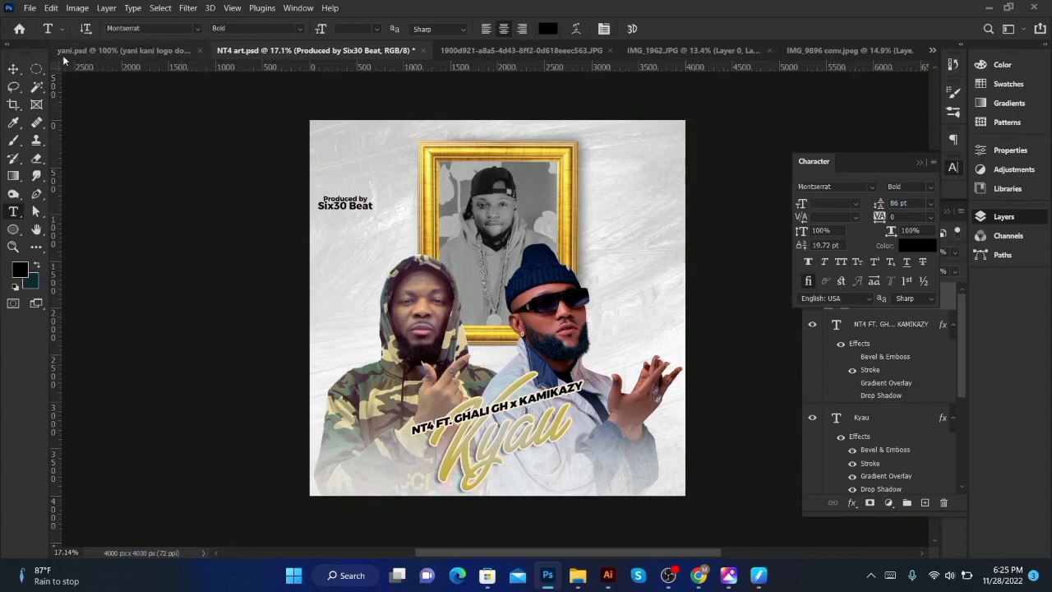
pyautogui.click(13, 70)
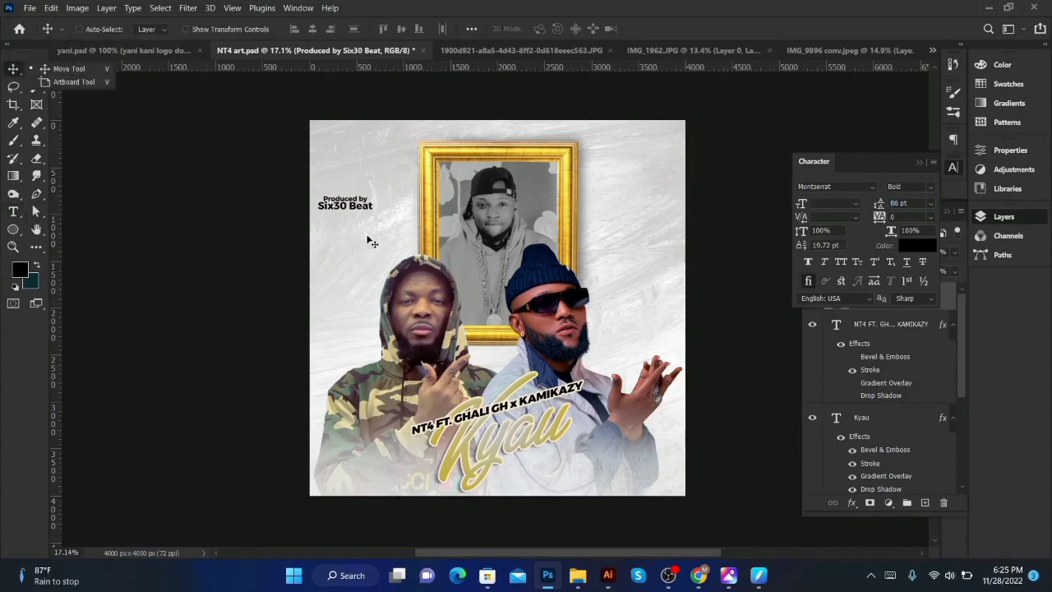
pyautogui.moveTo(352, 210); pyautogui.dragTo(275, 481)
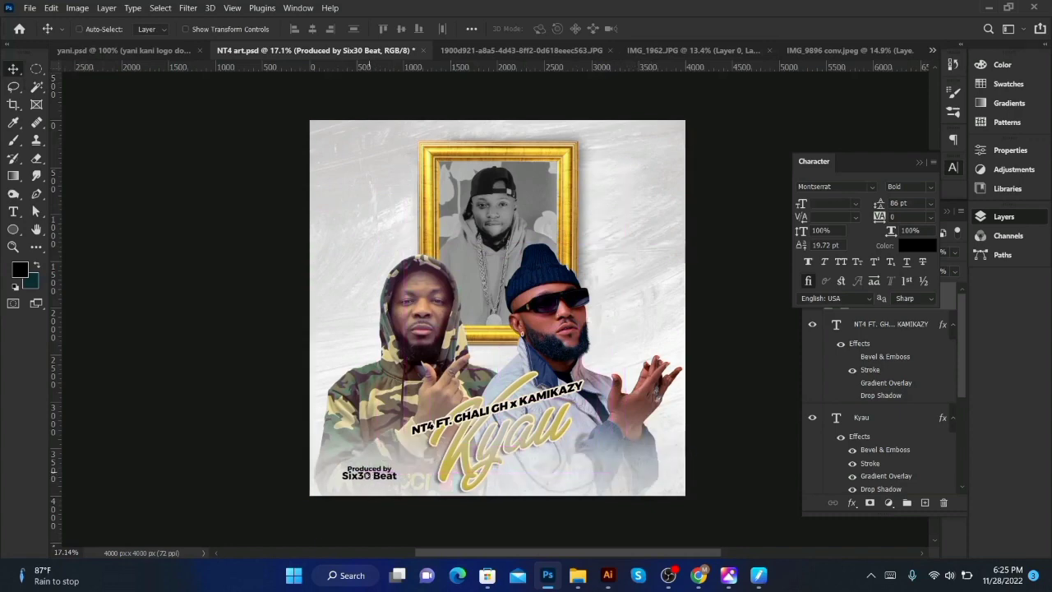
# Step: Add a vertical guide inside the poster's left edge and a horizontal one above its bottom edge, and align the producer credit to them
pyautogui.moveTo(54, 417); pyautogui.dragTo(328, 415)
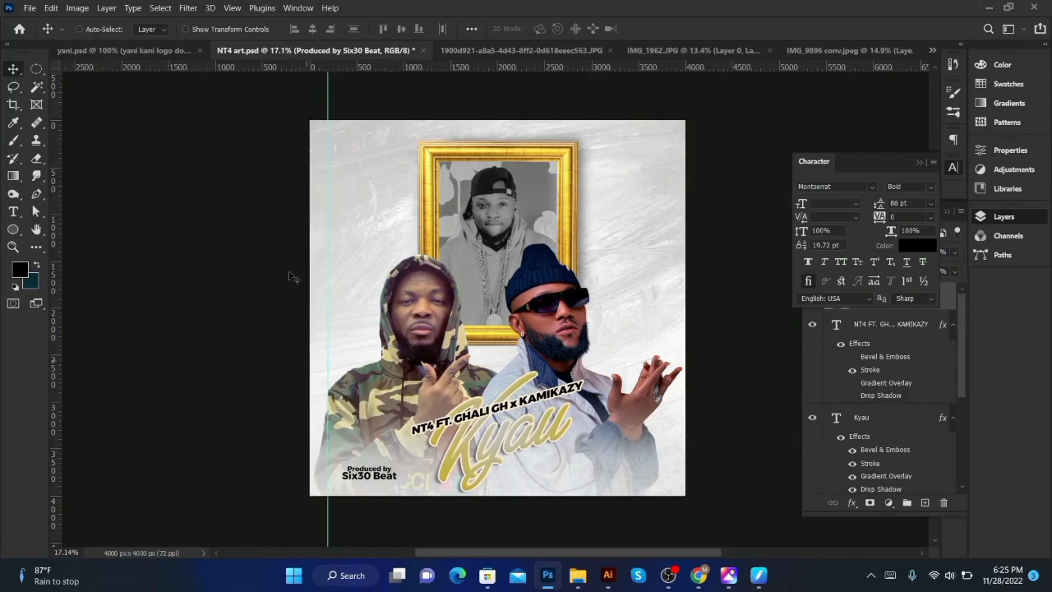
pyautogui.moveTo(301, 99); pyautogui.dragTo(310, 483)
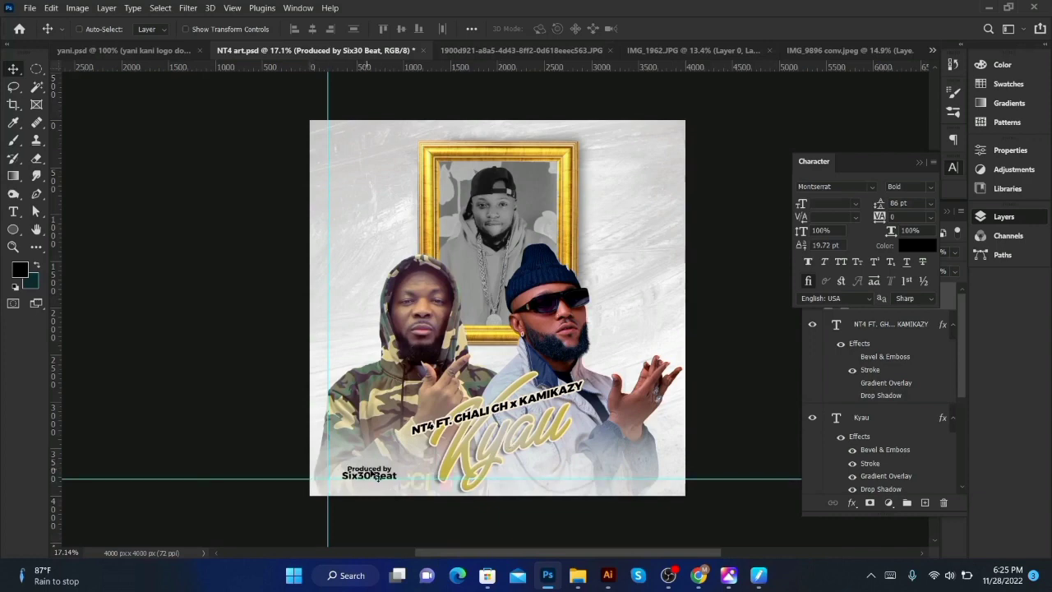
pyautogui.moveTo(360, 463); pyautogui.dragTo(360, 471)
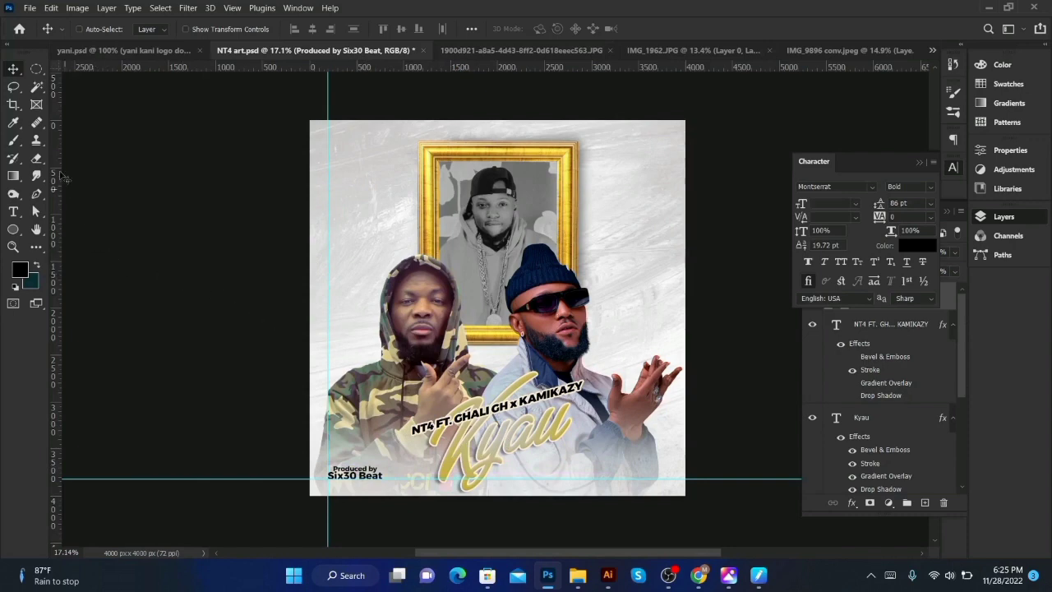
# Step: Open the logo file WOLFPACK REBRANDED.png from the "my document" folder on the Desktop
pyautogui.click(29, 9)
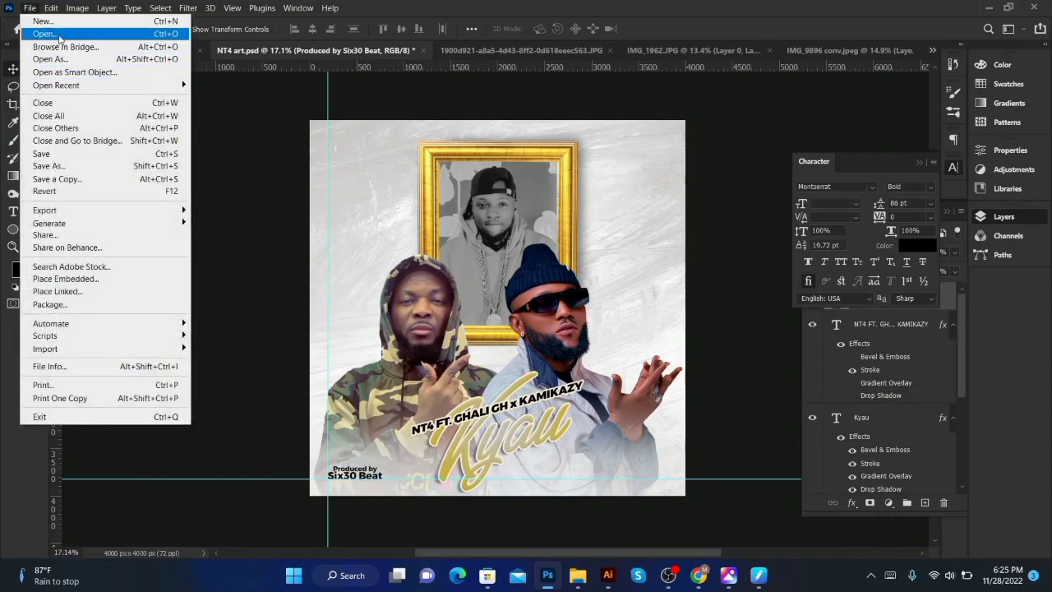
pyautogui.click(43, 34)
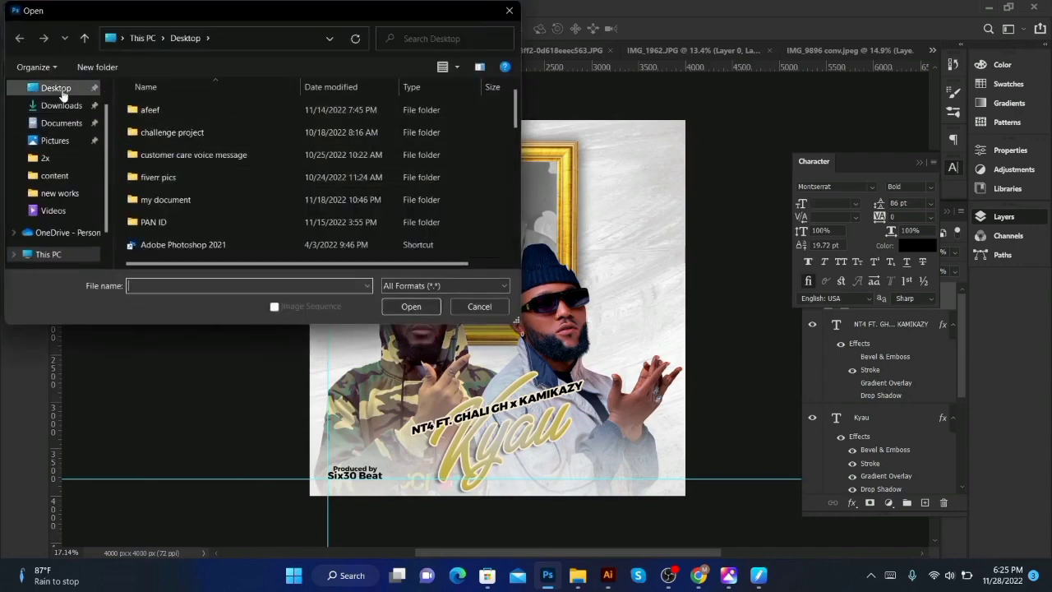
pyautogui.click(182, 202)
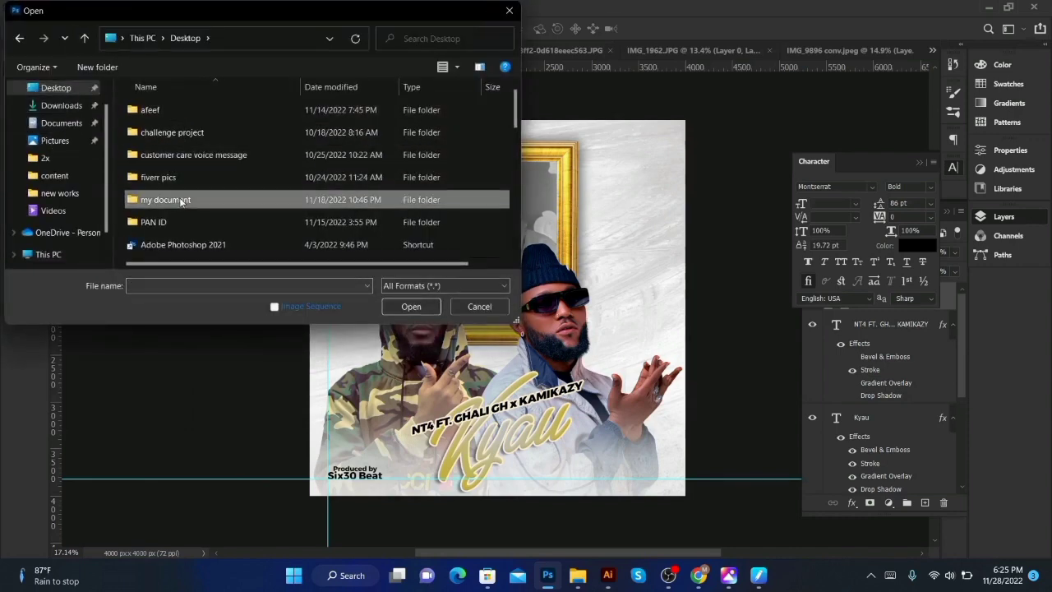
pyautogui.doubleClick(181, 200)
pyautogui.scroll(-10, 337, 193)
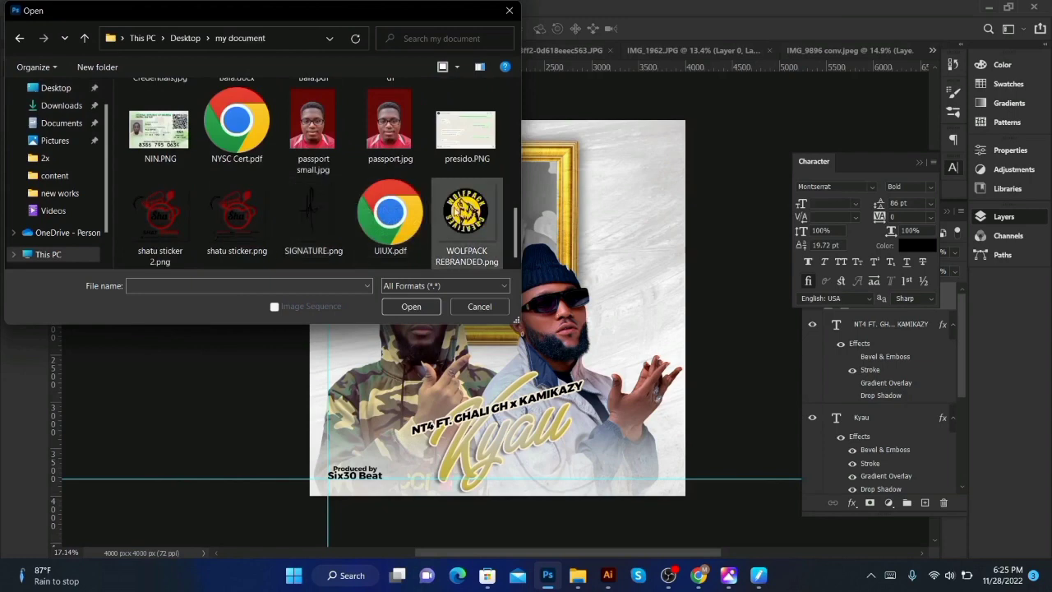
pyautogui.doubleClick(463, 214)
# Step: Bring the Wolfpack Creatives logo into the middle of the NT4 art poster and convert its layer to a smart object
pyautogui.moveTo(449, 231); pyautogui.dragTo(501, 311)
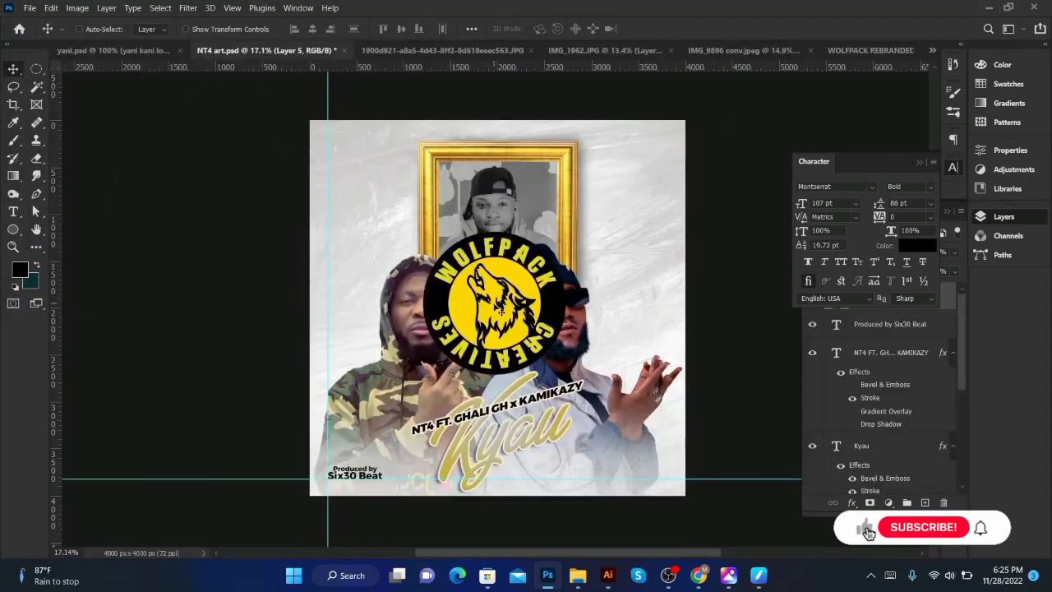
pyautogui.rightClick(945, 300)
pyautogui.click(785, 176)
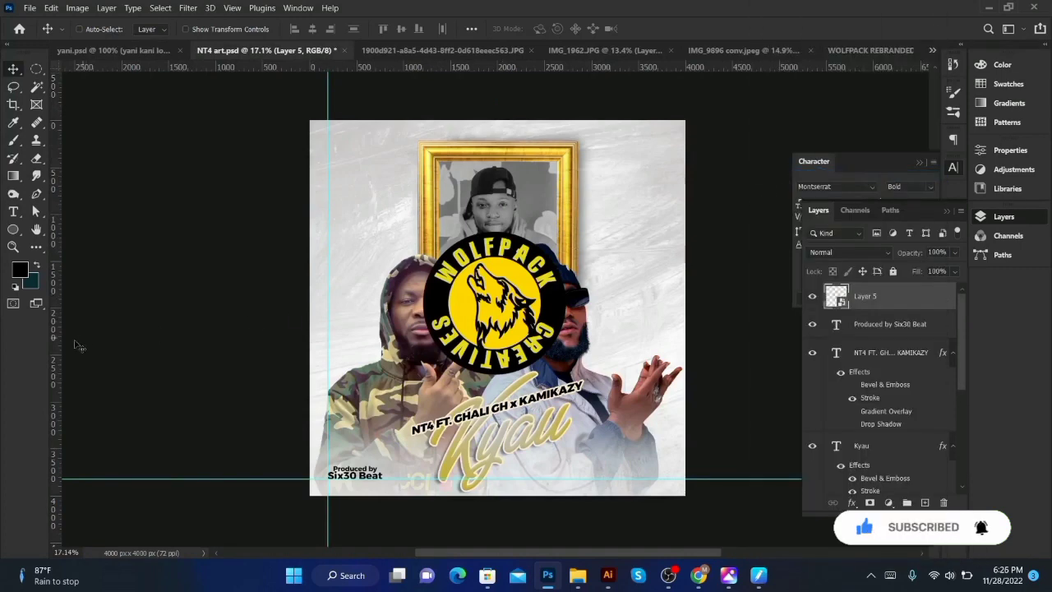
# Step: Add a vertical guide at X 3832 px and fit the Wolfpack logo, scaled to 11.58%, into the lower right corner near the guides' intersection
pyautogui.moveTo(74, 347); pyautogui.dragTo(669, 340)
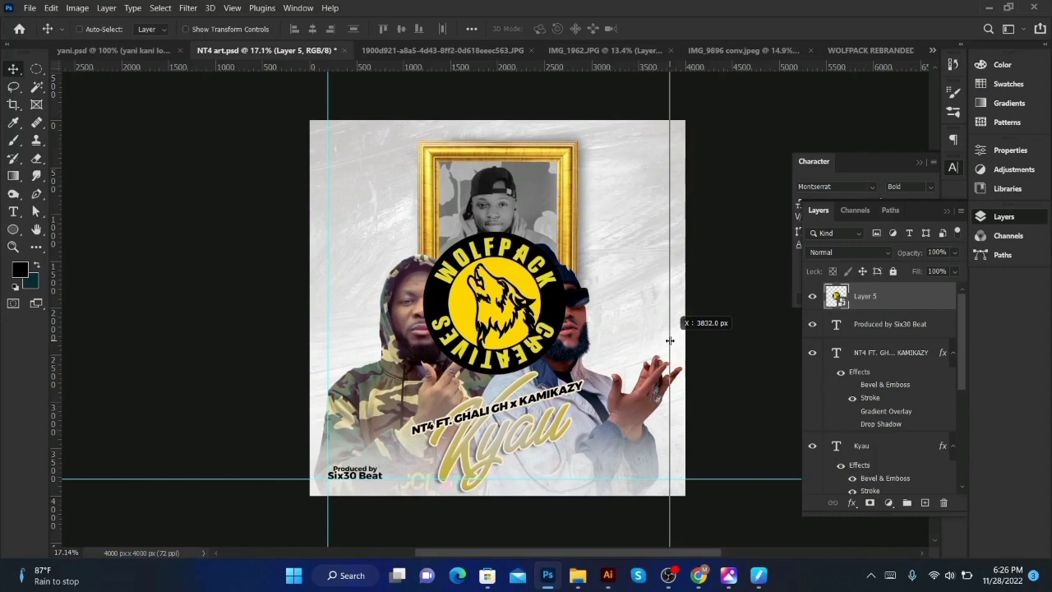
pyautogui.moveTo(498, 323); pyautogui.dragTo(604, 428)
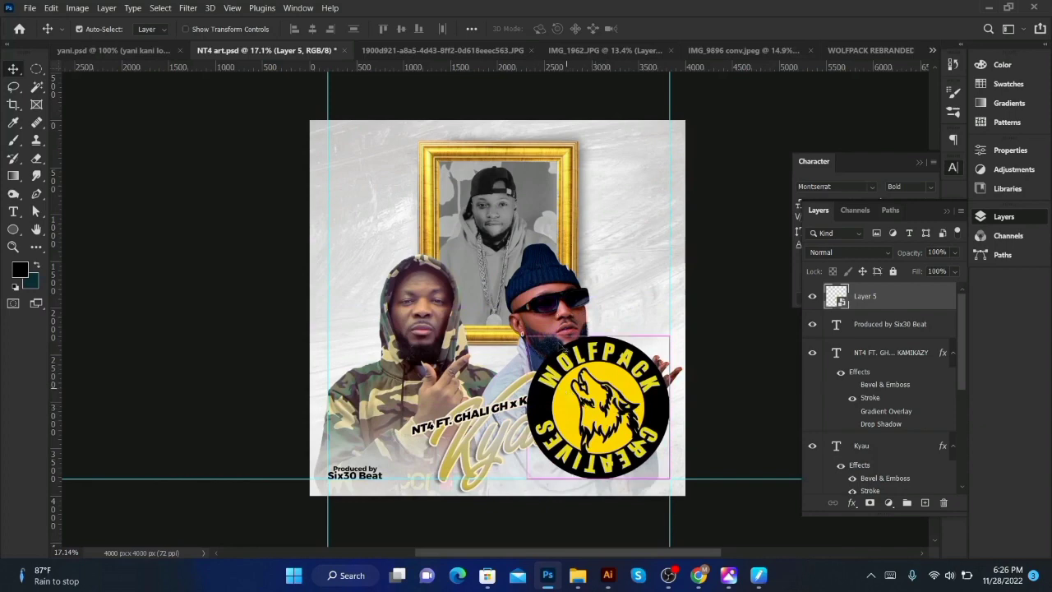
pyautogui.hotkey('ctrl', 't')
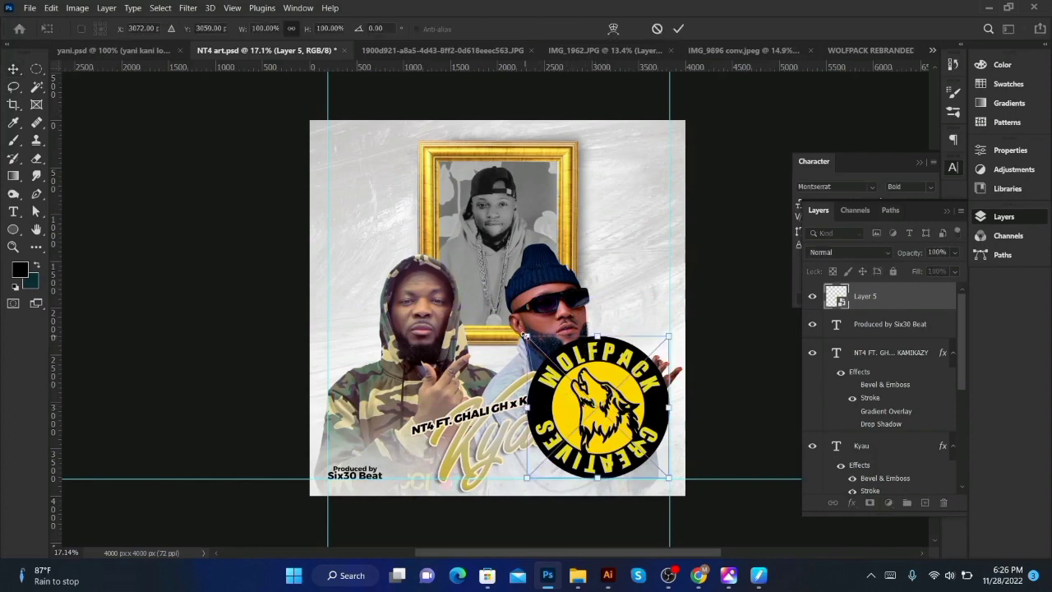
pyautogui.moveTo(526, 335); pyautogui.dragTo(649, 462)
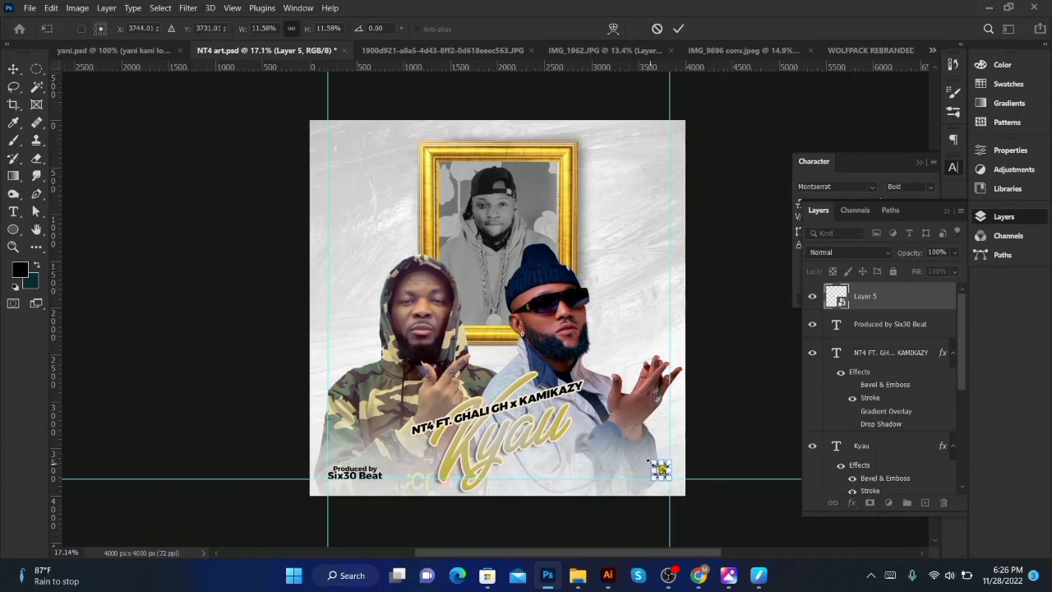
pyautogui.click(679, 28)
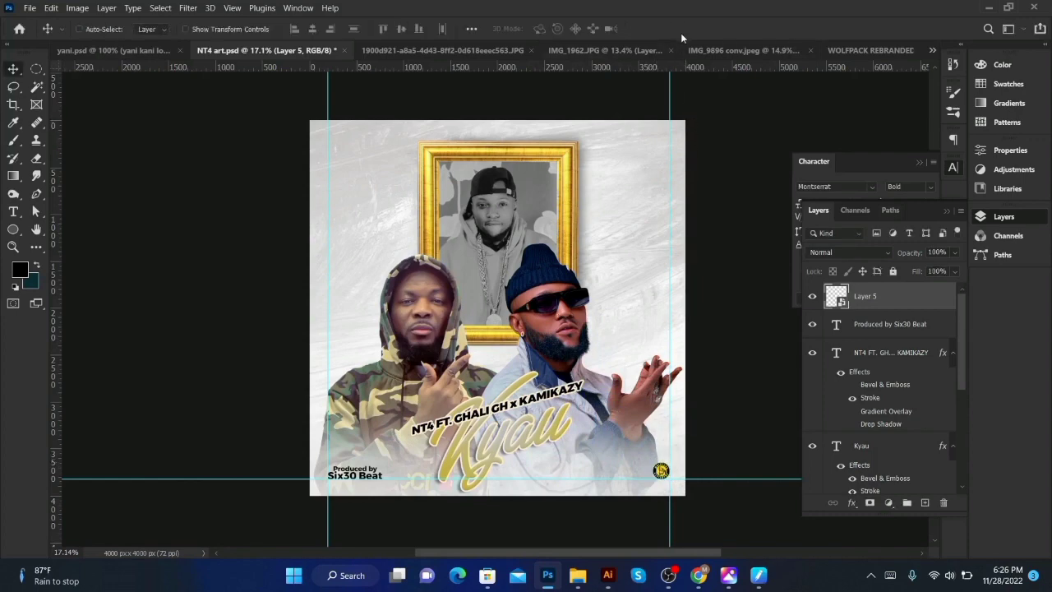